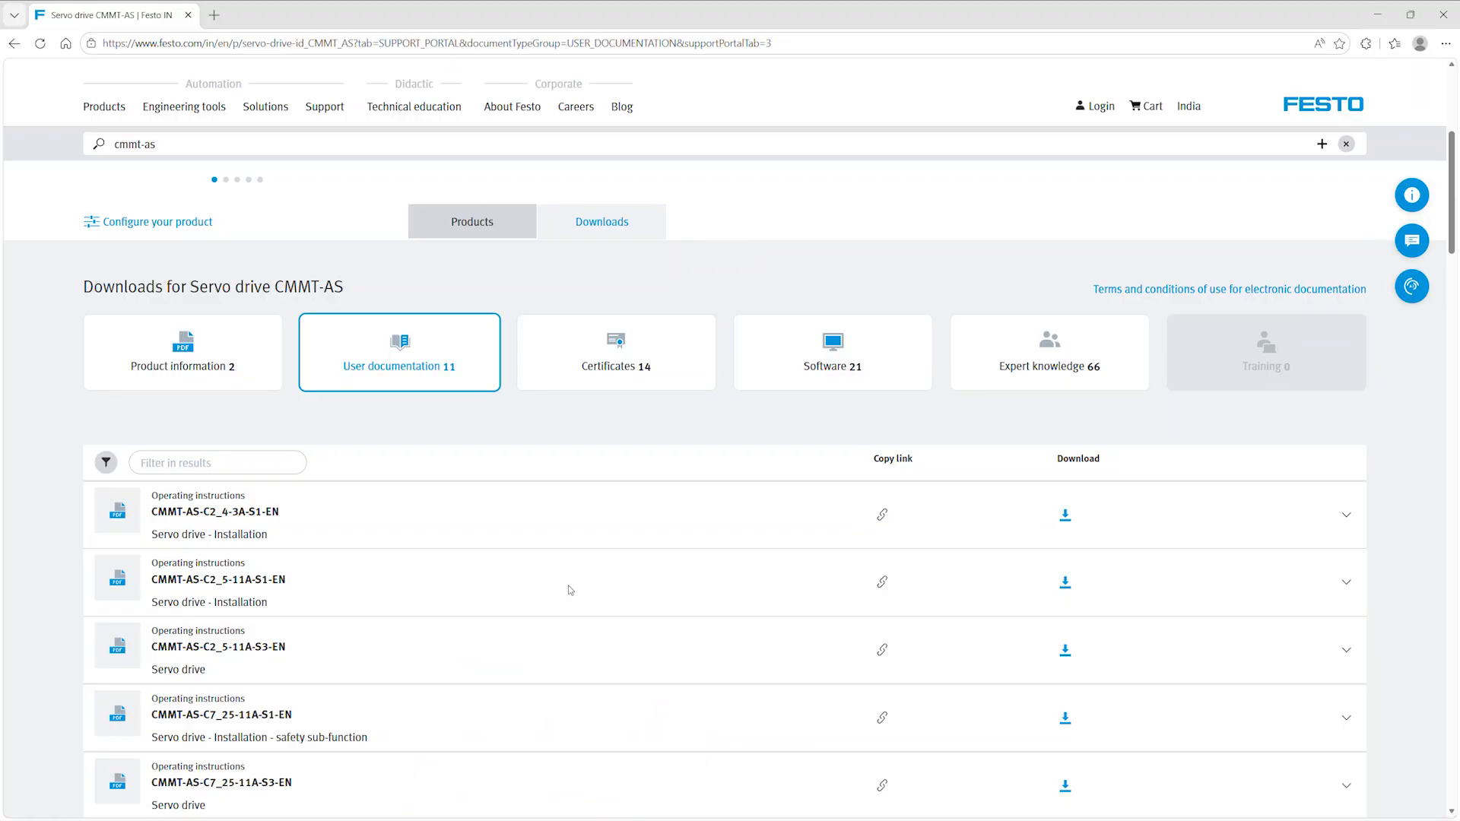
# Download the Ethernet/IP EDS file from the CMMT-AS software downloads, accepting the End User License Agreement.
pyautogui.click(822, 368)
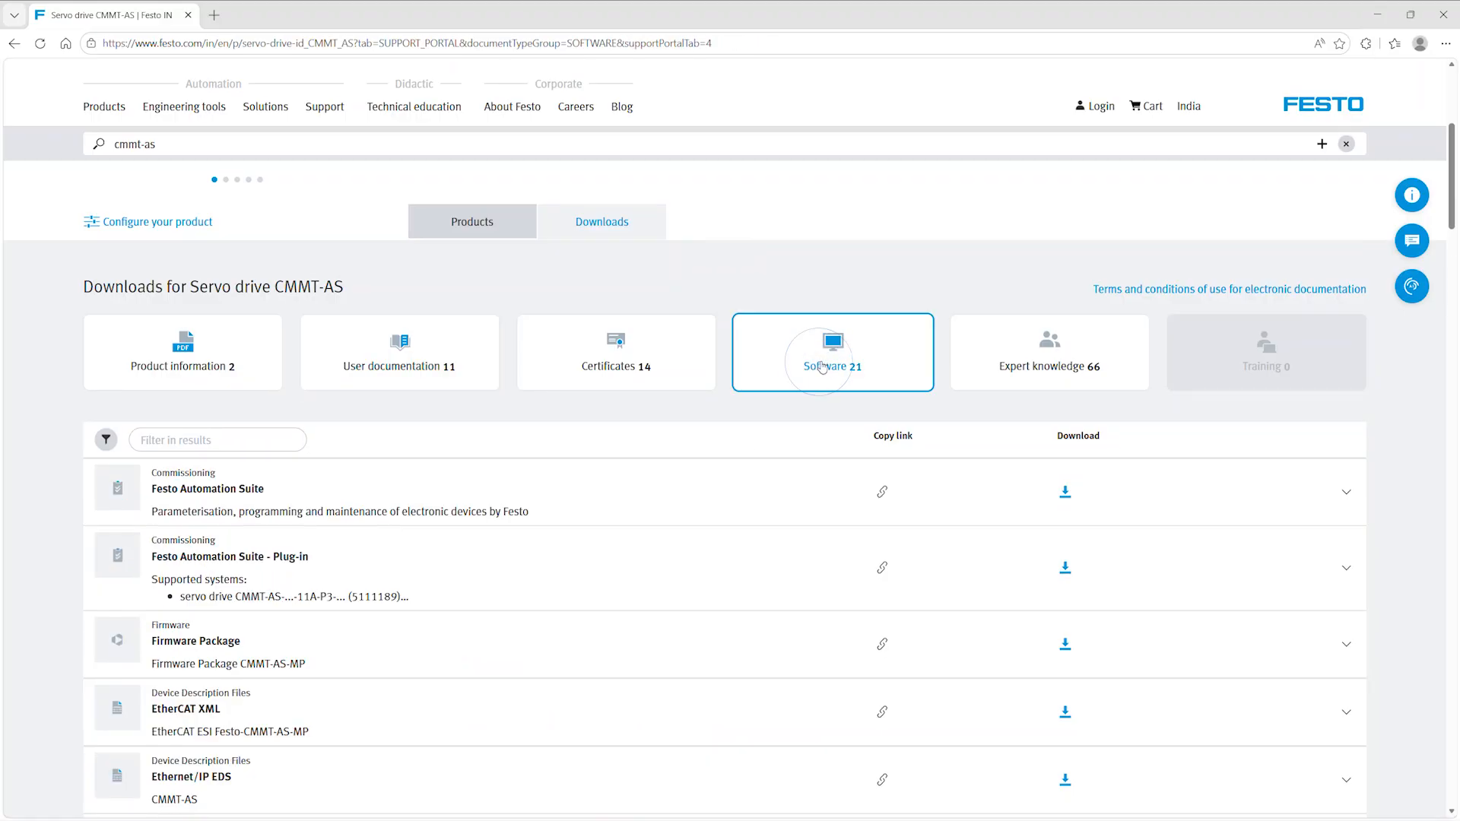
pyautogui.scroll(-2, 789, 450)
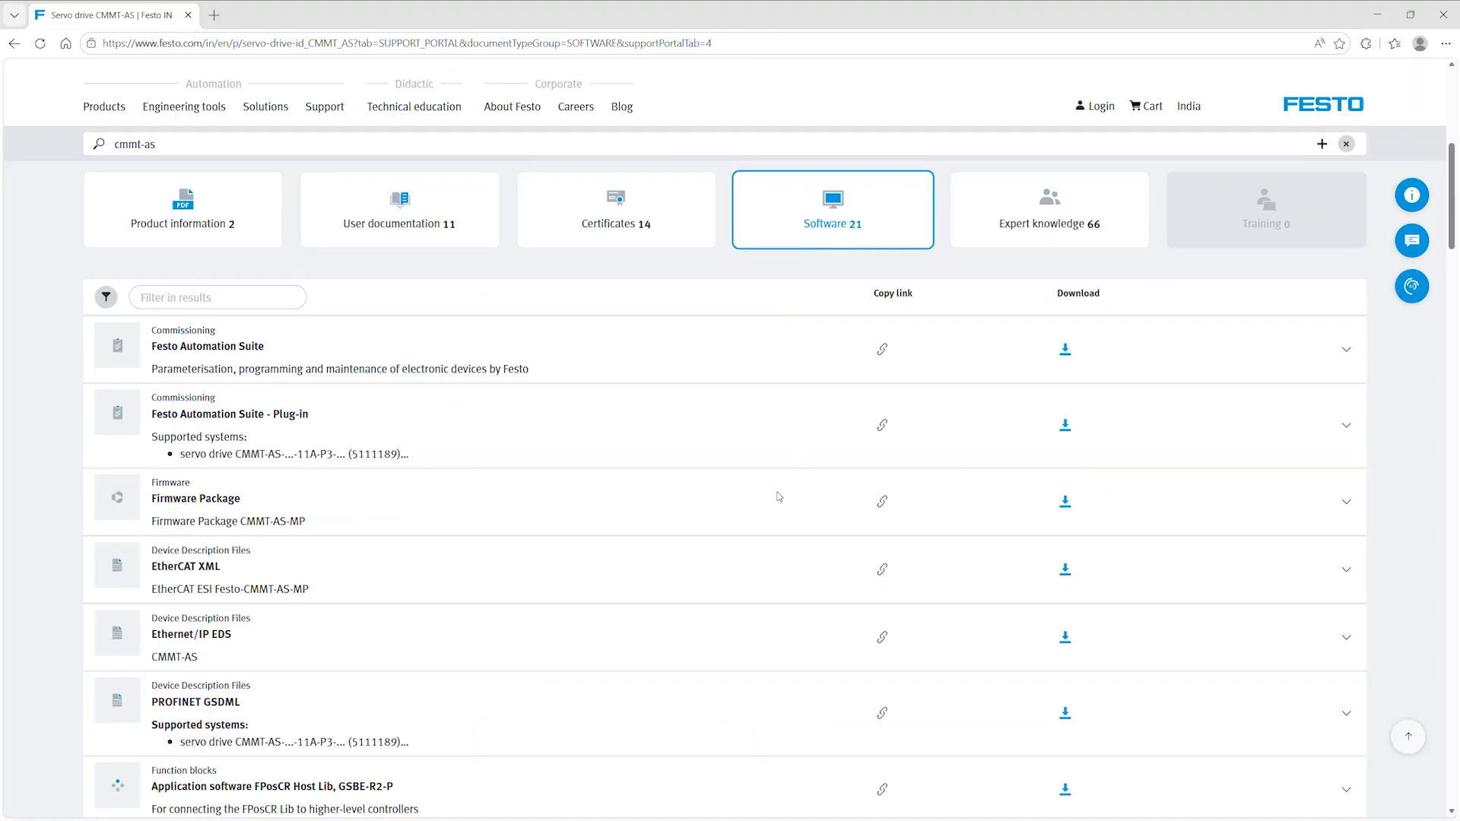
pyautogui.click(1066, 639)
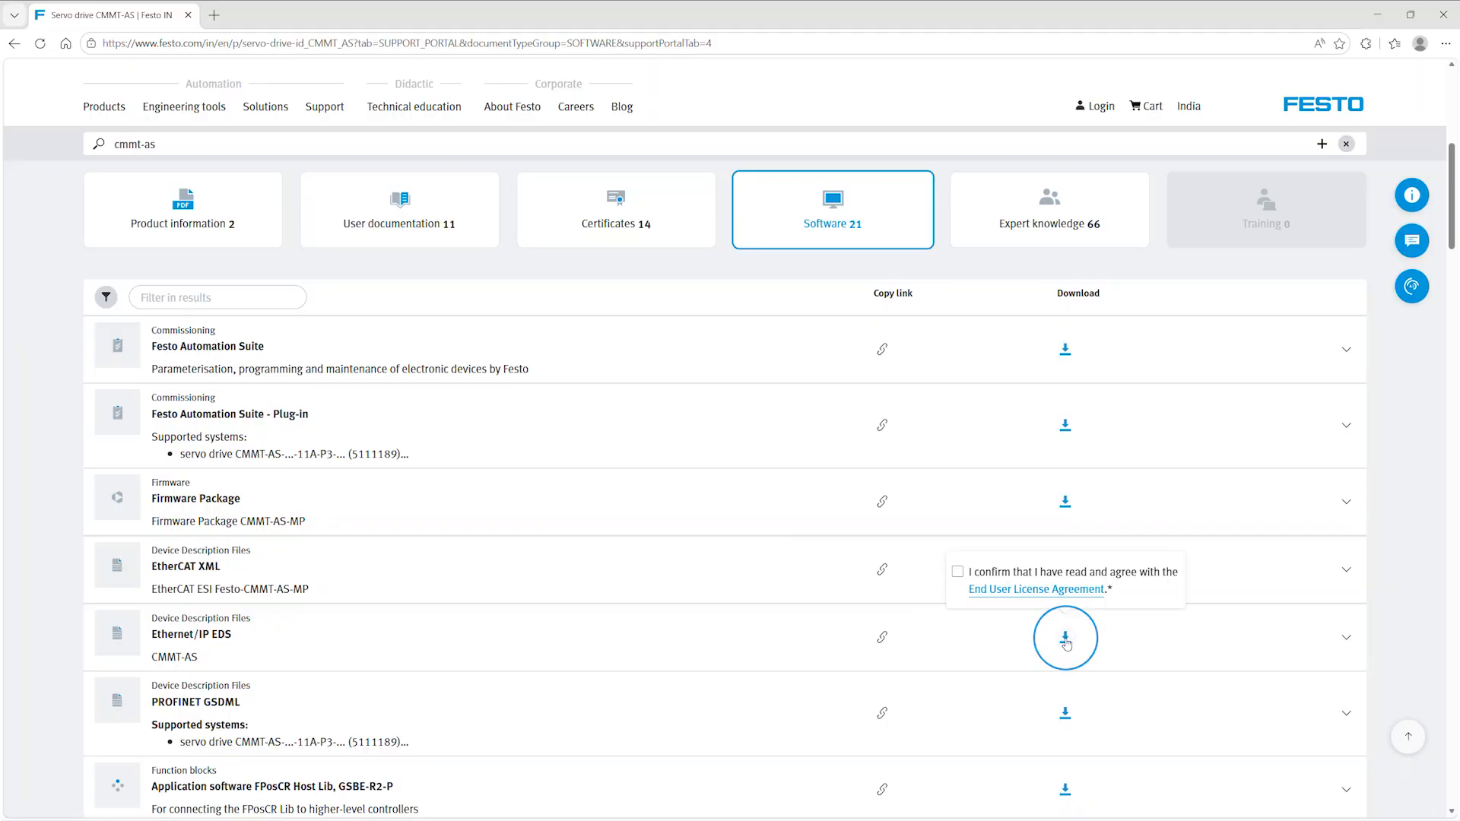
pyautogui.click(958, 572)
pyautogui.click(1064, 637)
# Download another package from further down the CMMT-AS software list.
pyautogui.scroll(-1, 1063, 639)
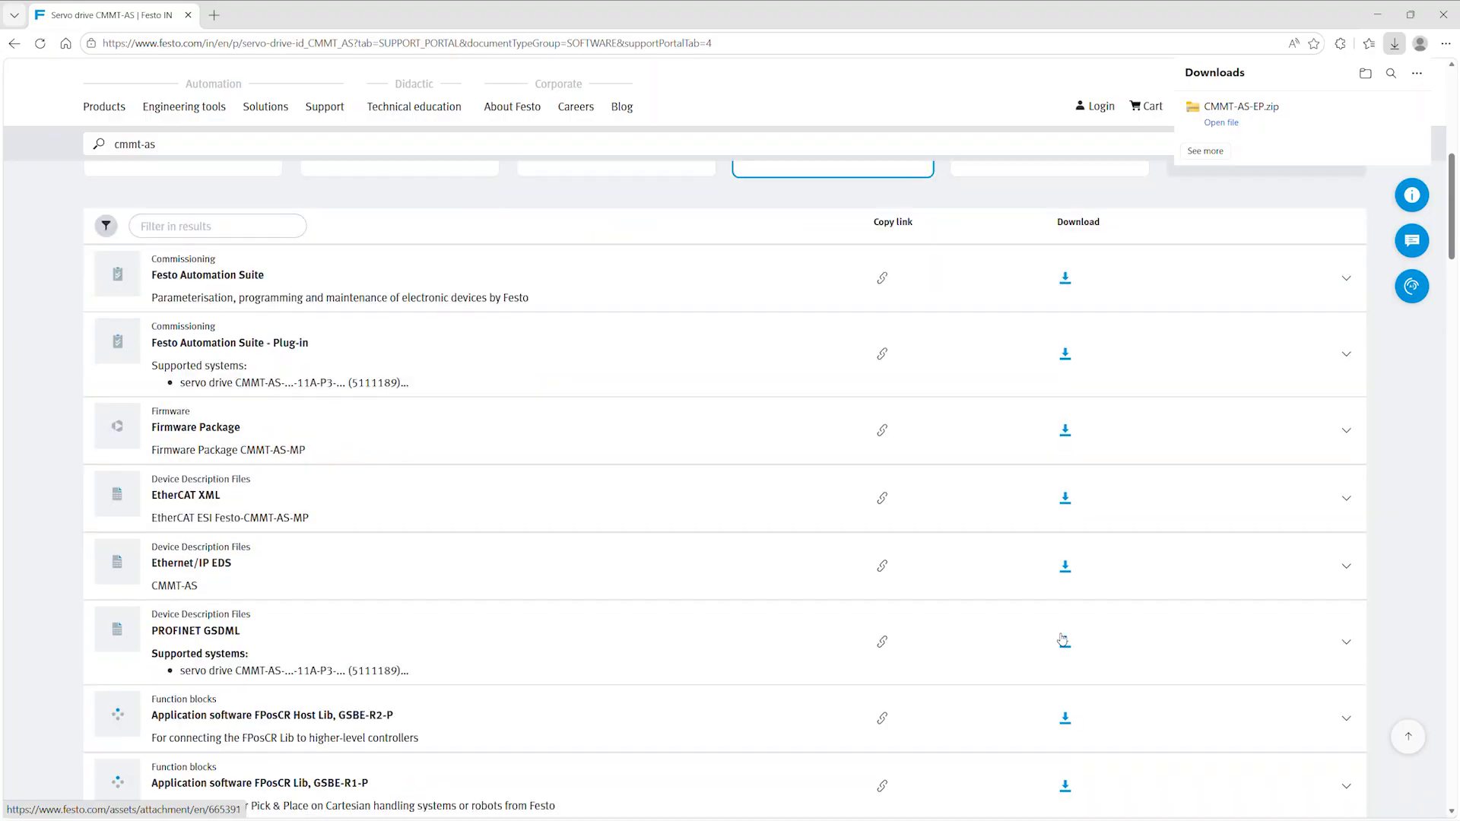
pyautogui.scroll(-10, 1064, 638)
pyautogui.click(1064, 639)
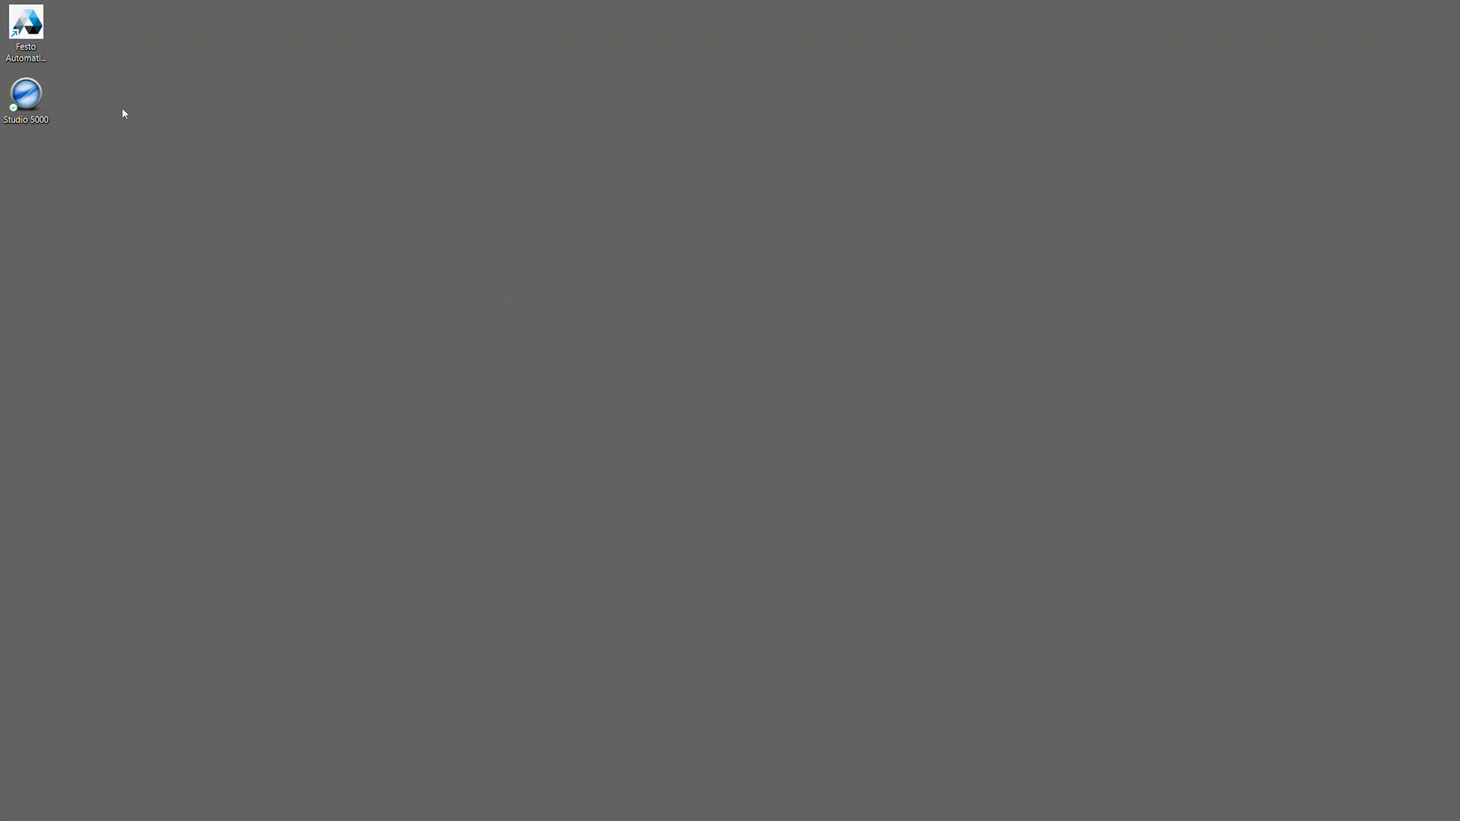
# In Studio 5000, create a new Logix project named Festo_PtP for the 1769-L24ER-QBFC1B CompactLogix 5370 controller.
pyautogui.doubleClick(38, 99)
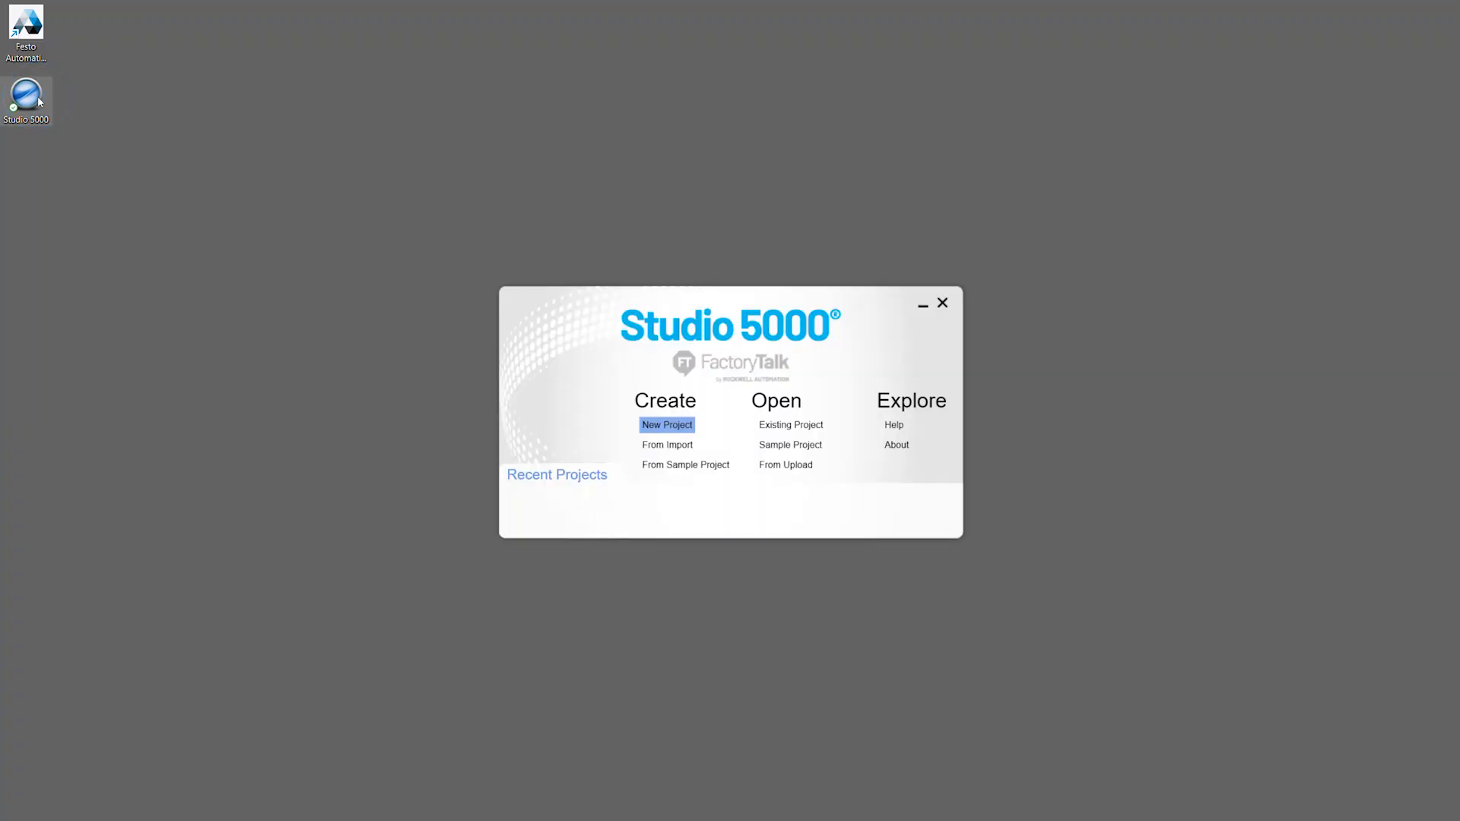
pyautogui.click(691, 423)
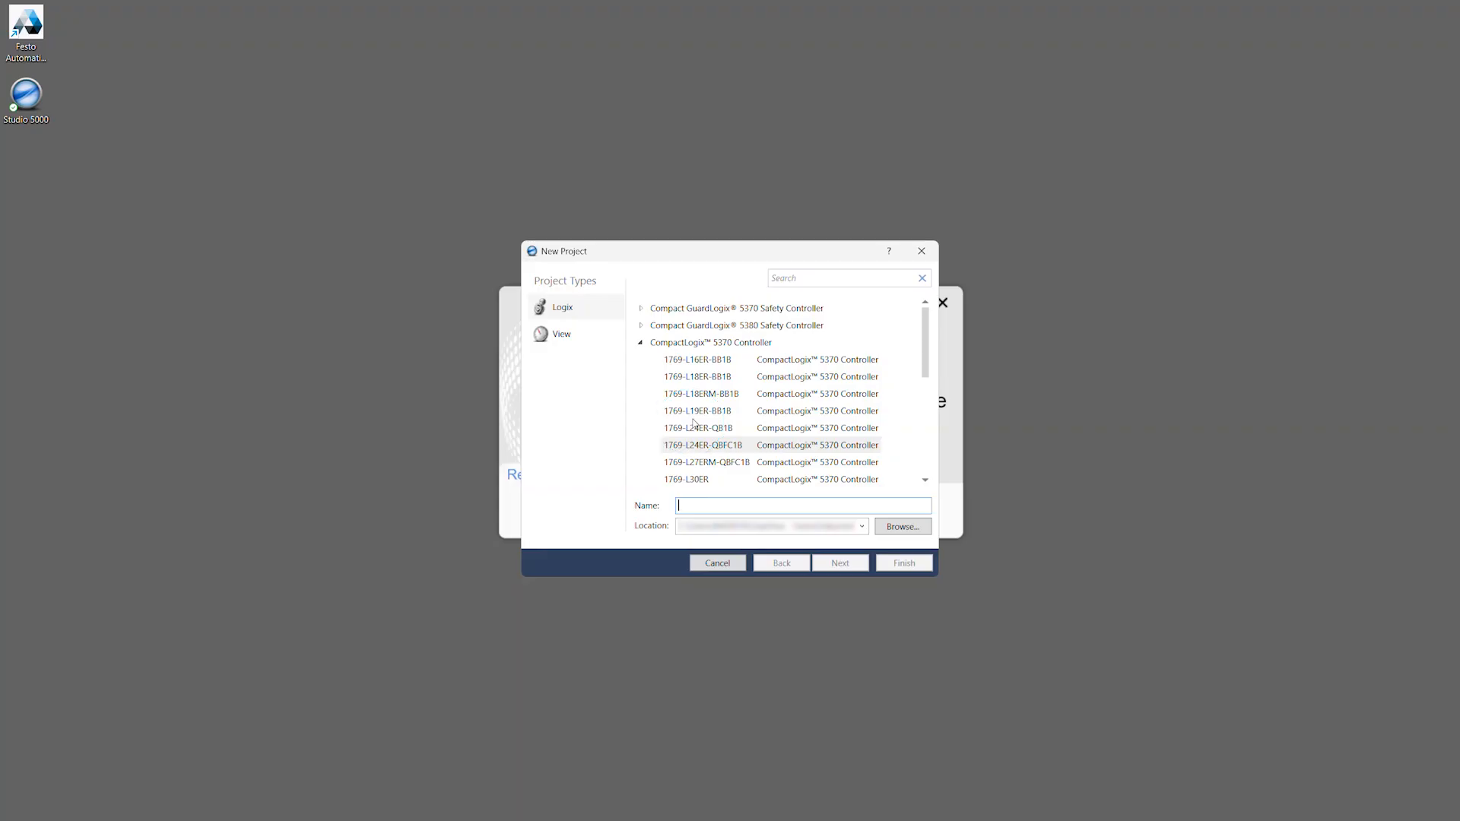
pyautogui.click(702, 446)
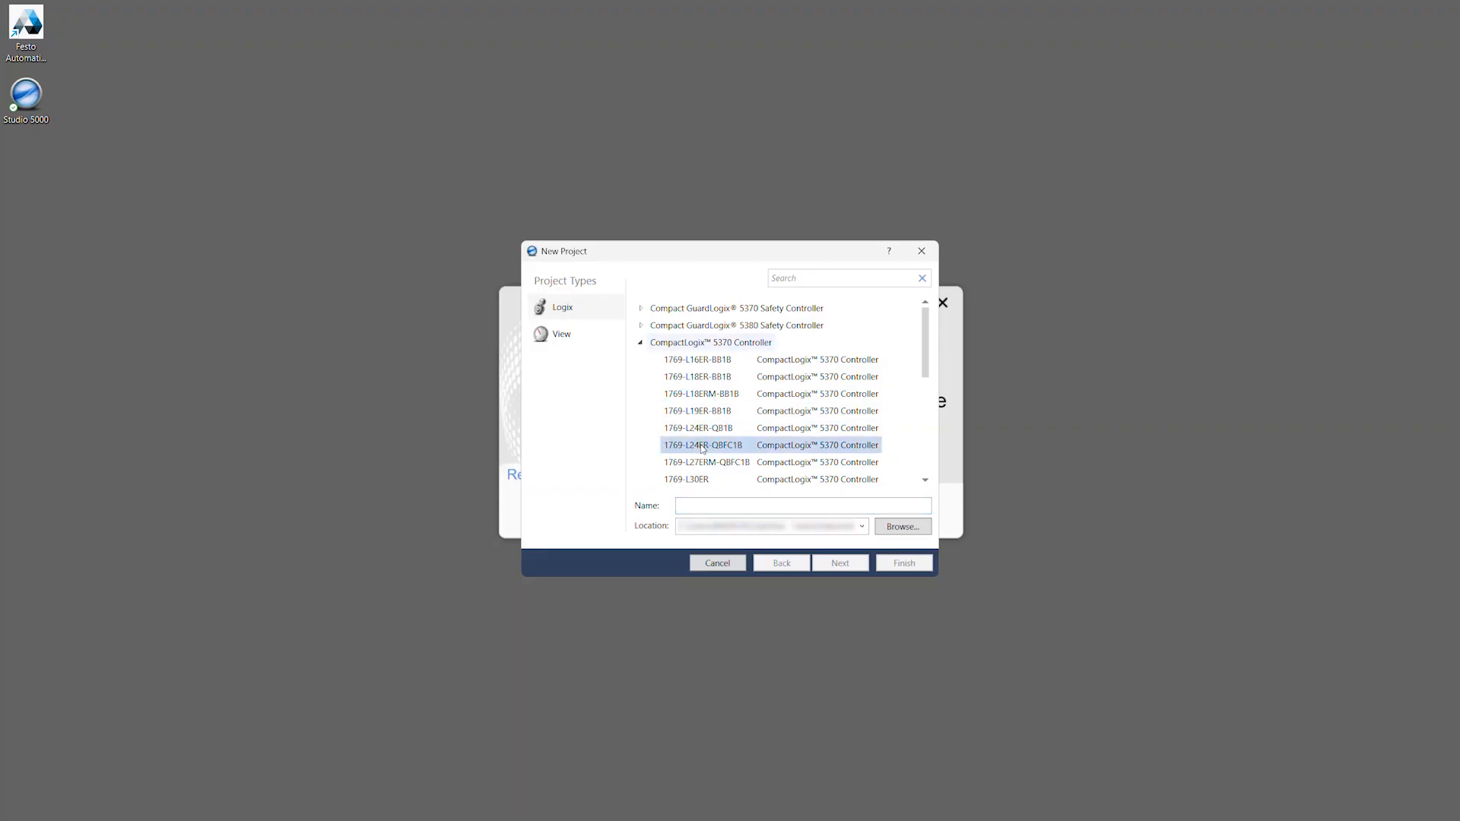
pyautogui.click(677, 505)
pyautogui.write('Festo_PtP')
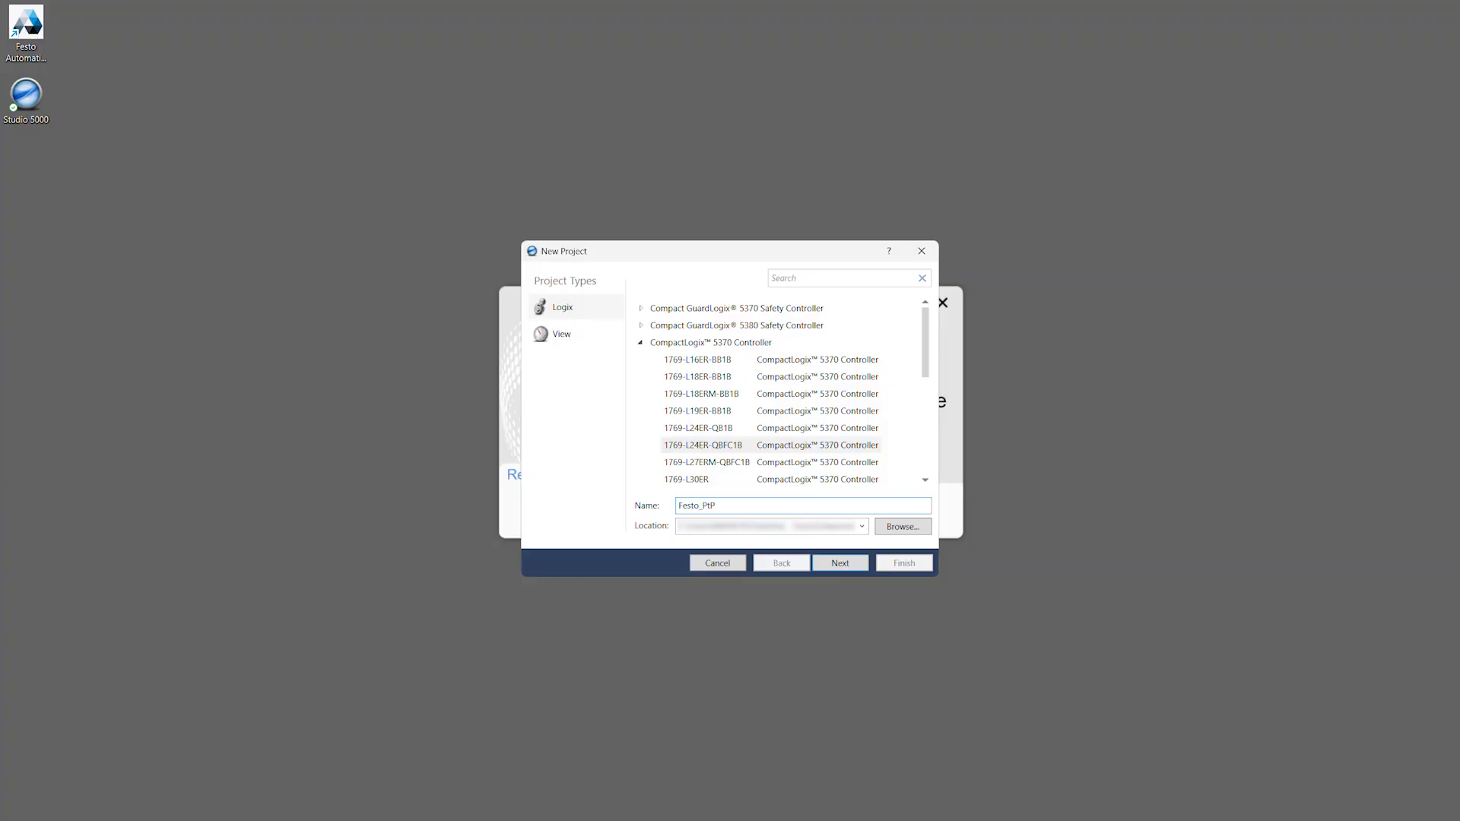
pyautogui.click(859, 571)
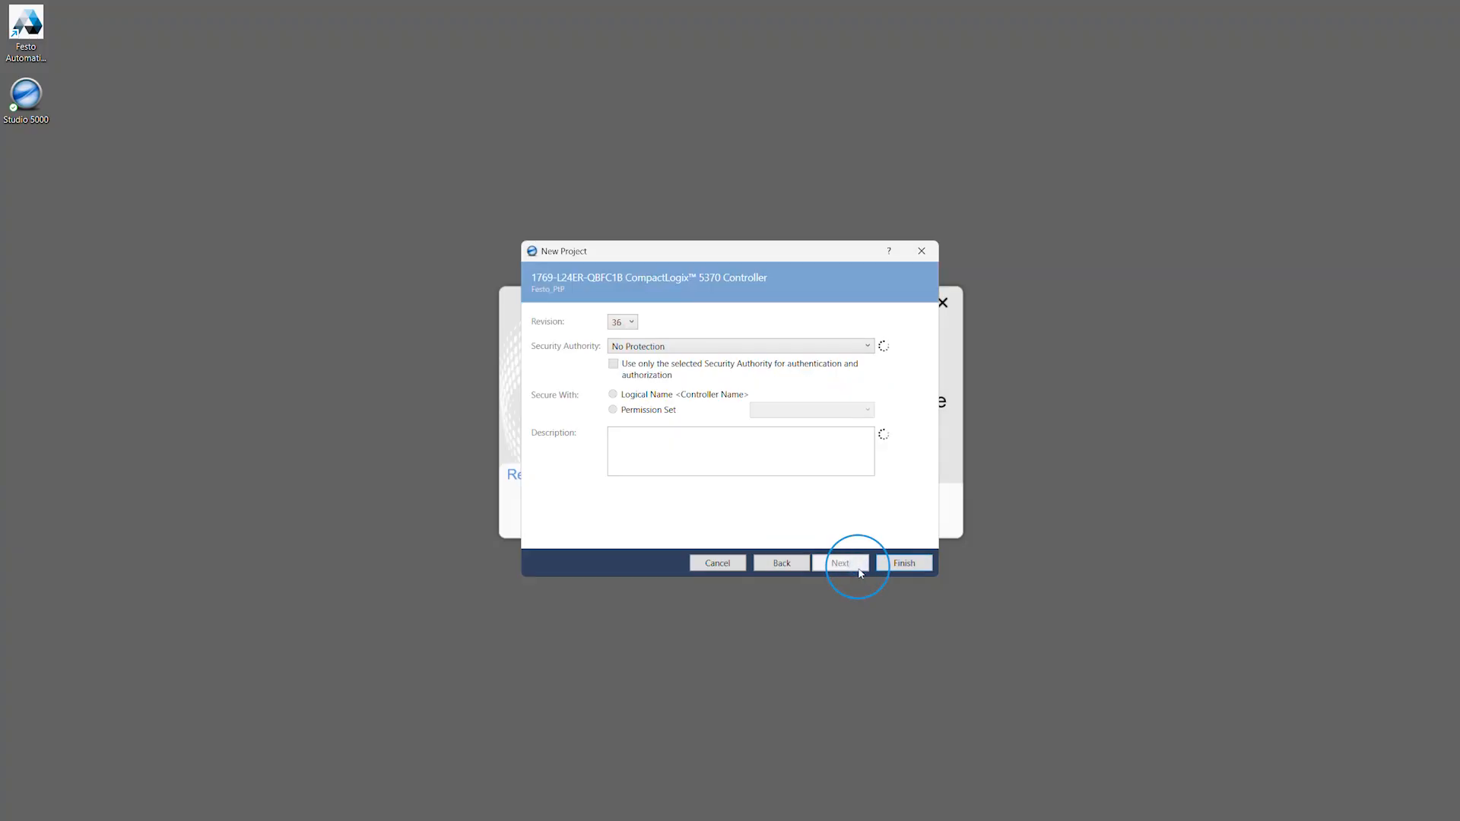
pyautogui.click(930, 568)
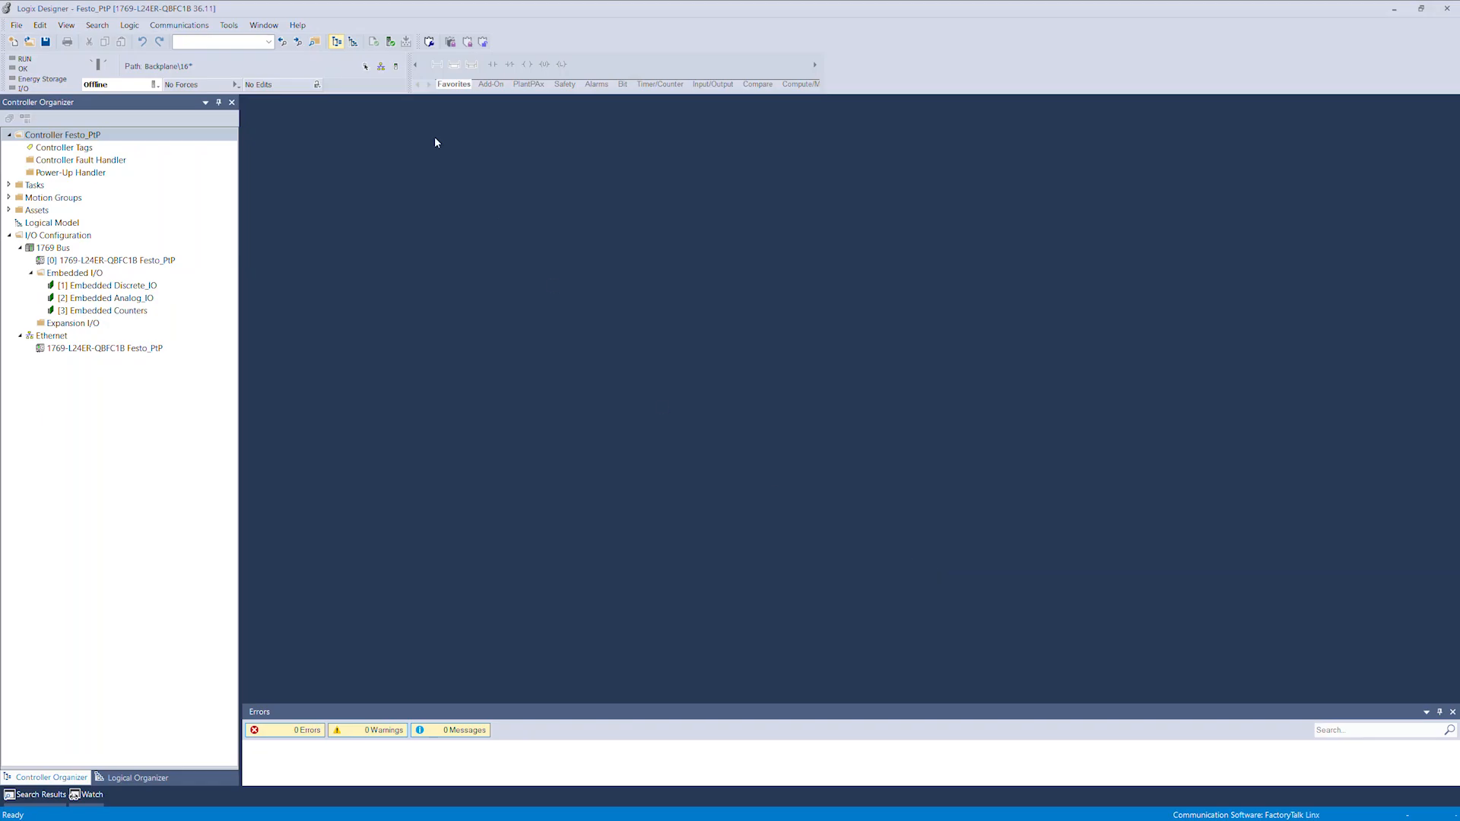
# Browse the active network and open the device configuration of the USB-connected 1769-L24ER-QBFC1B controller.
pyautogui.click(381, 67)
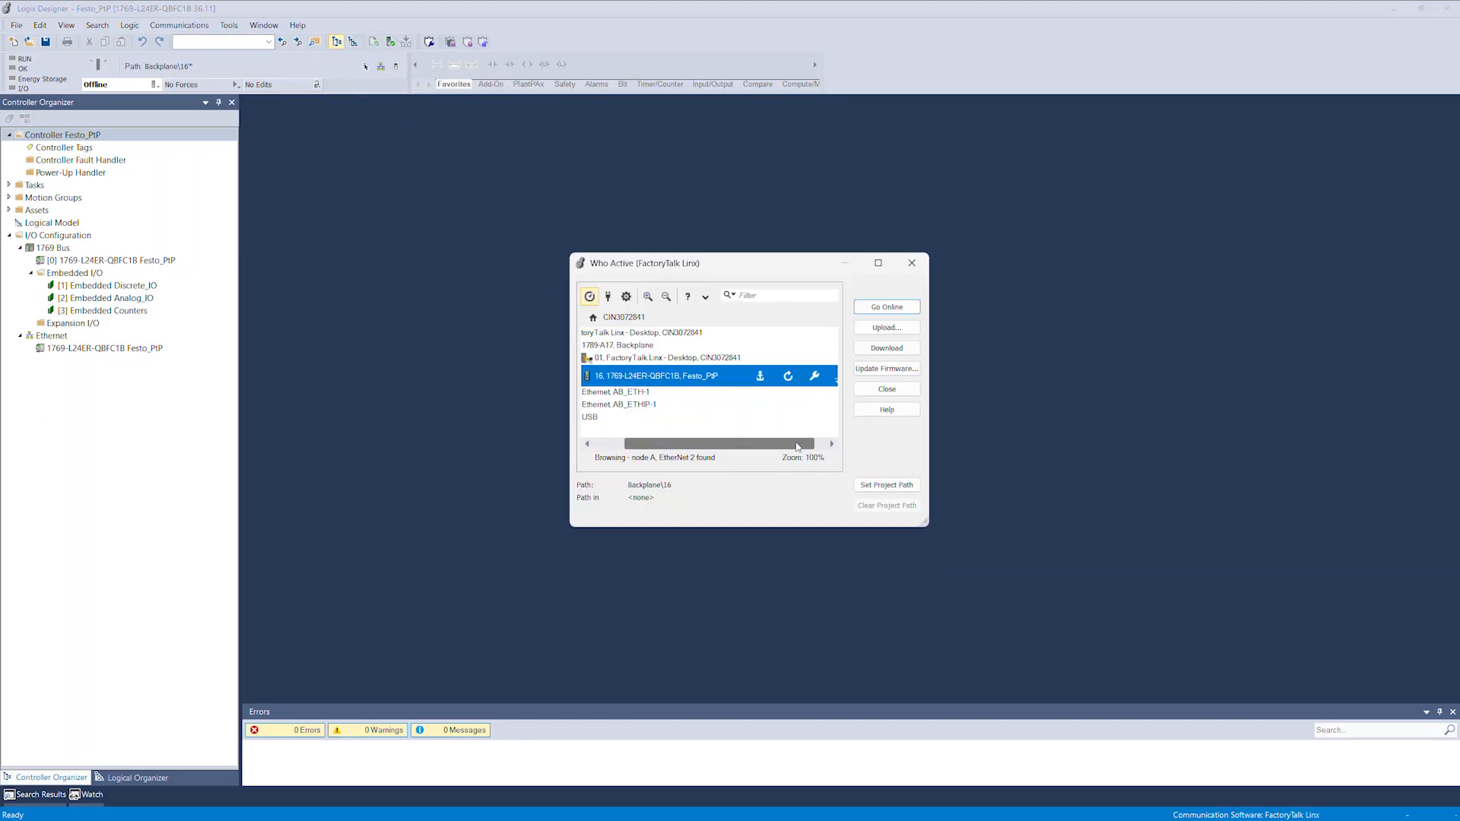
pyautogui.moveTo(797, 446); pyautogui.dragTo(600, 440)
pyautogui.click(601, 420)
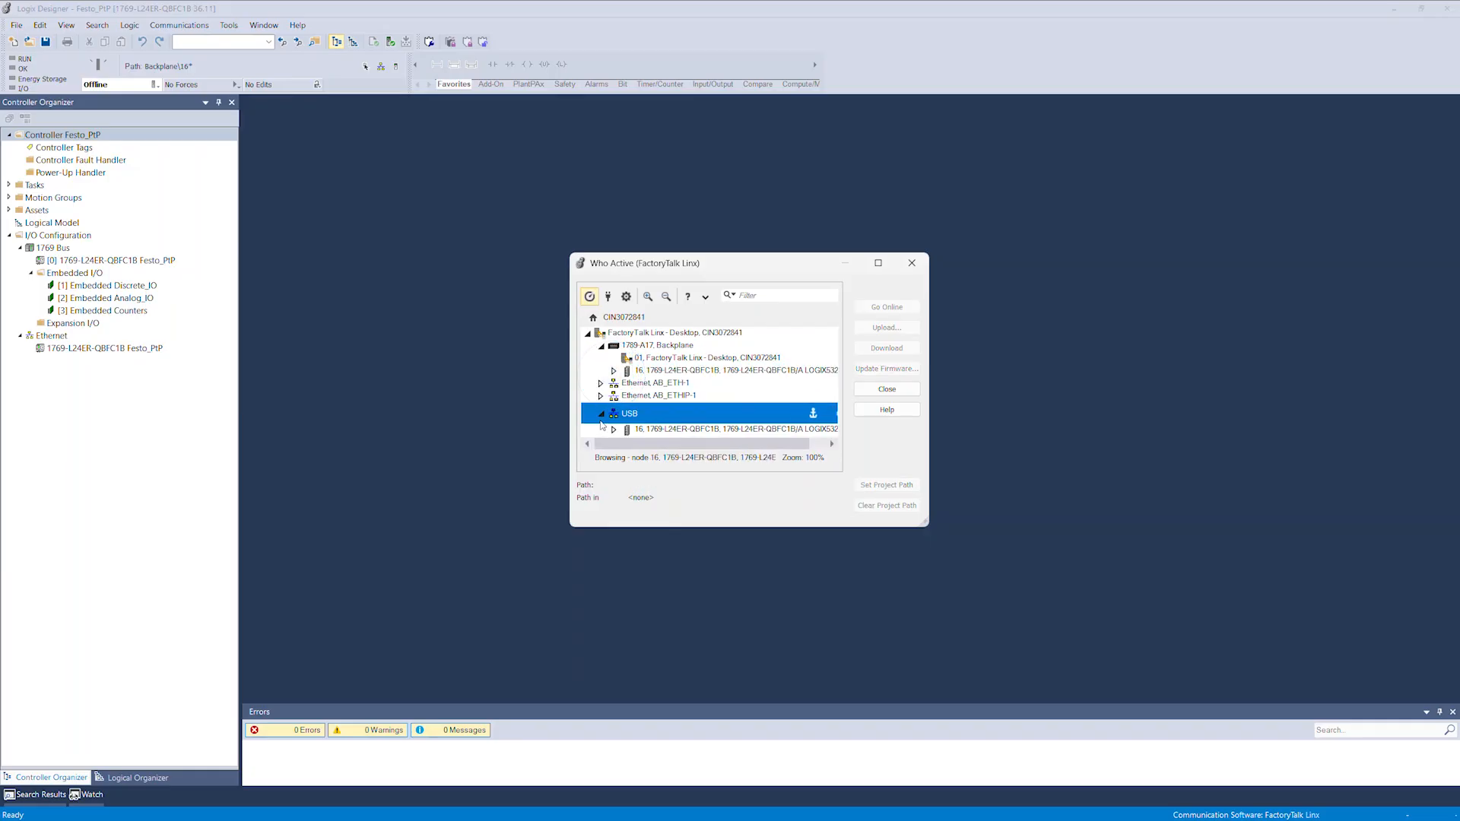
pyautogui.click(675, 429)
pyautogui.rightClick(675, 429)
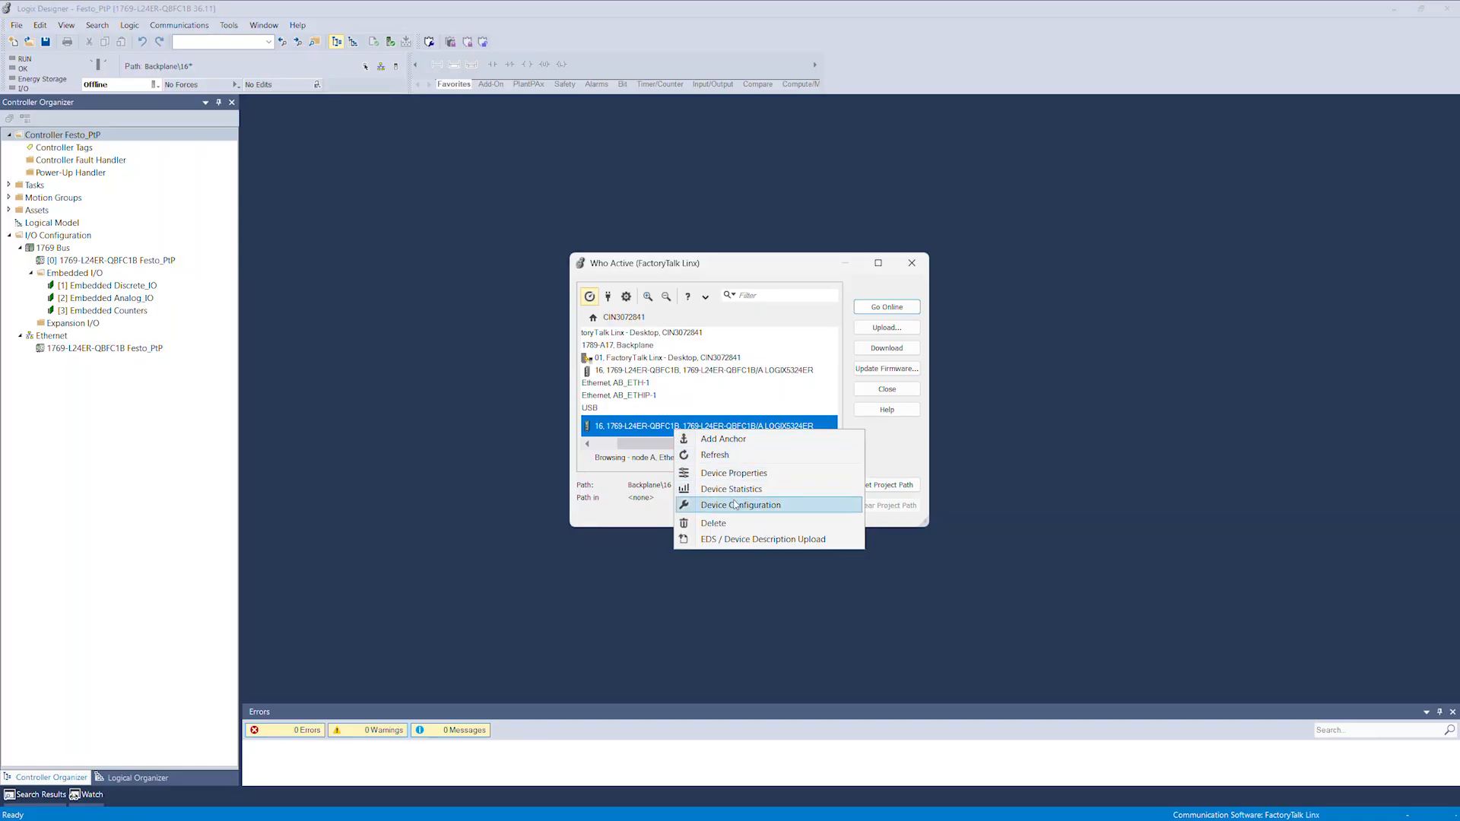
pyautogui.click(734, 505)
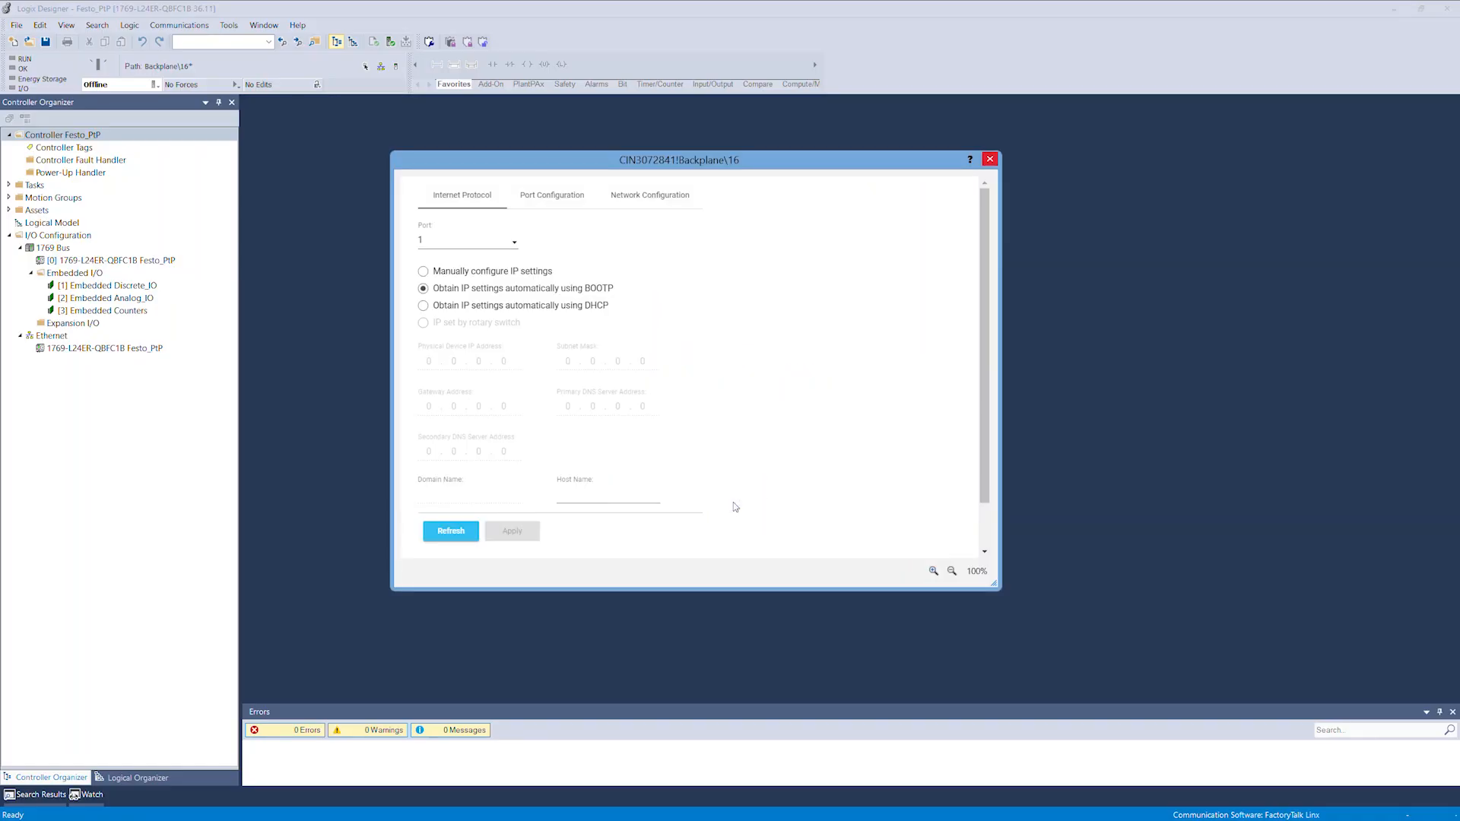
# Manually configure the controller's IP address as 192.168.2.10 with subnet mask 255.255.255.0, apply it and close the configuration.
pyautogui.click(481, 274)
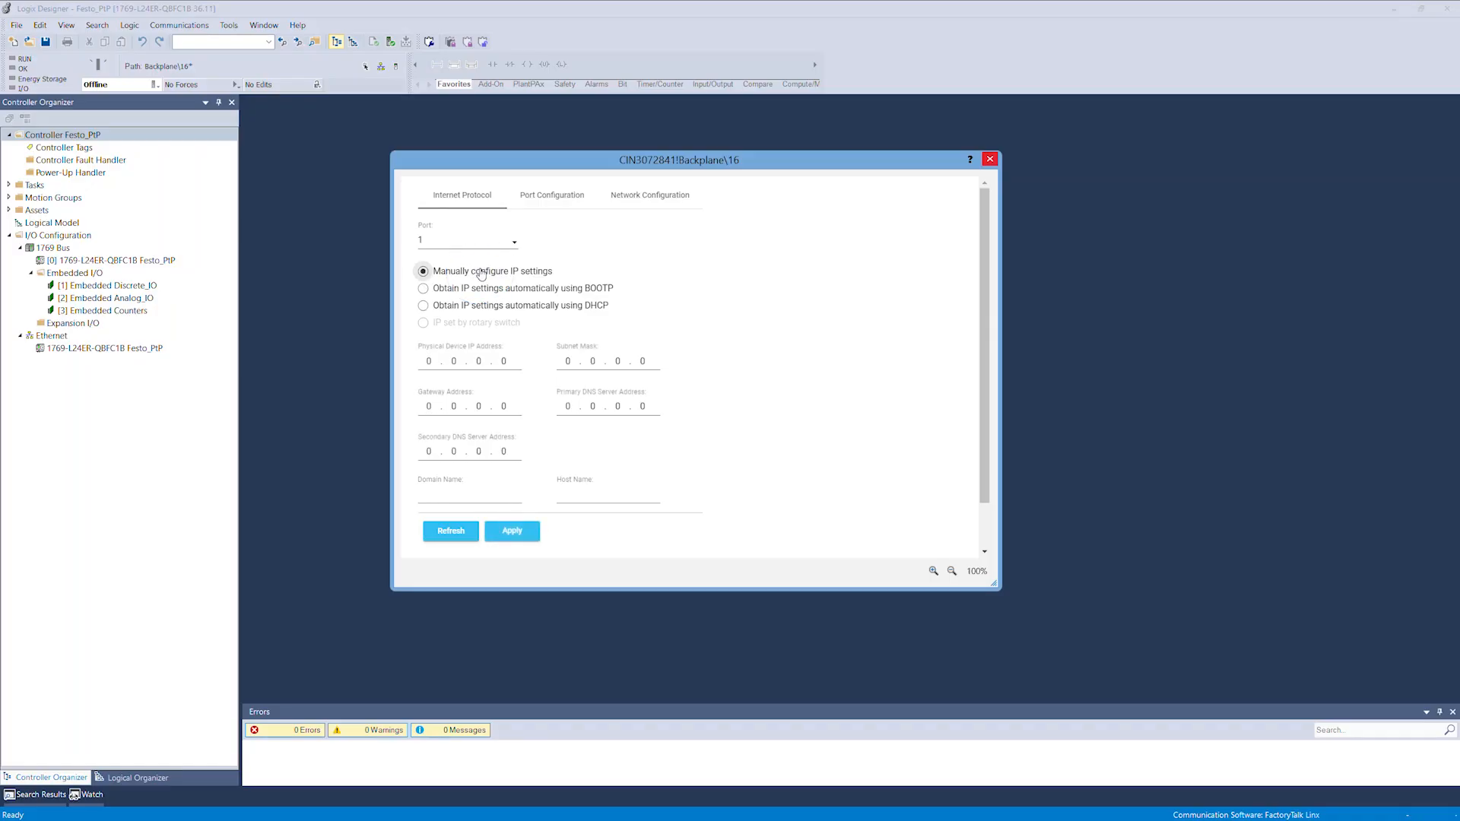
pyautogui.click(435, 363)
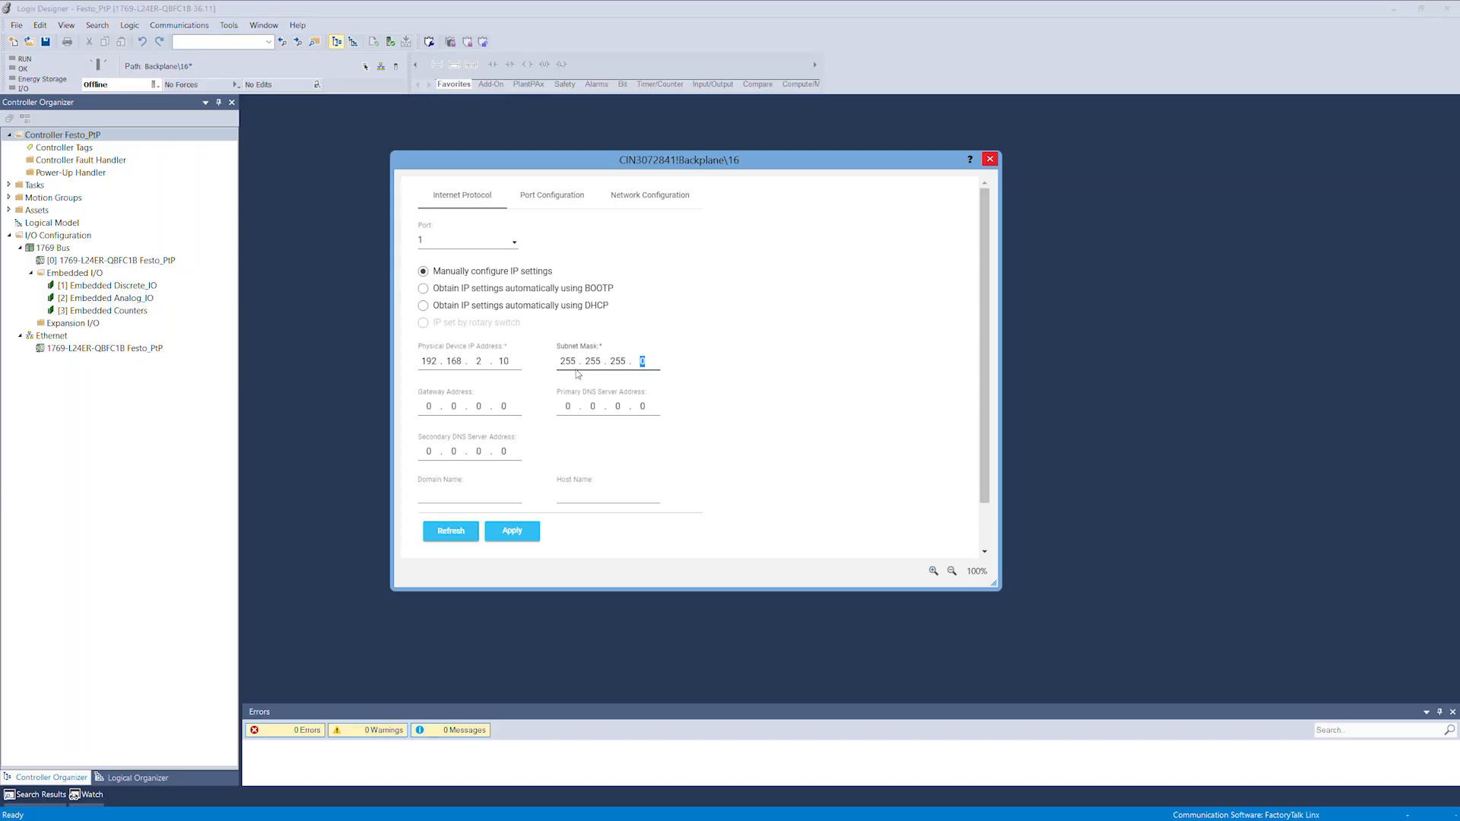
pyautogui.click(524, 535)
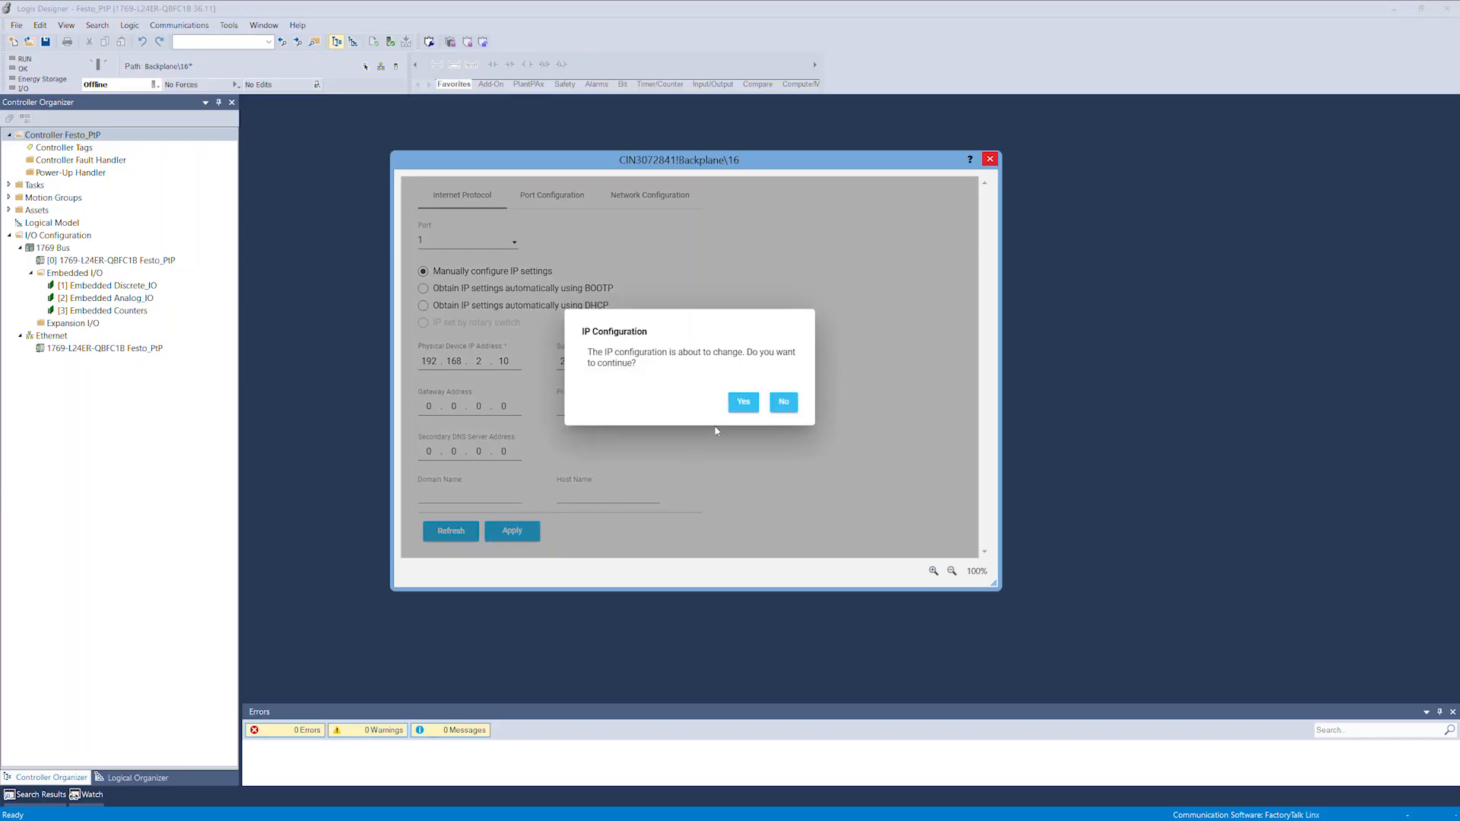
pyautogui.click(754, 403)
pyautogui.click(776, 405)
pyautogui.click(990, 159)
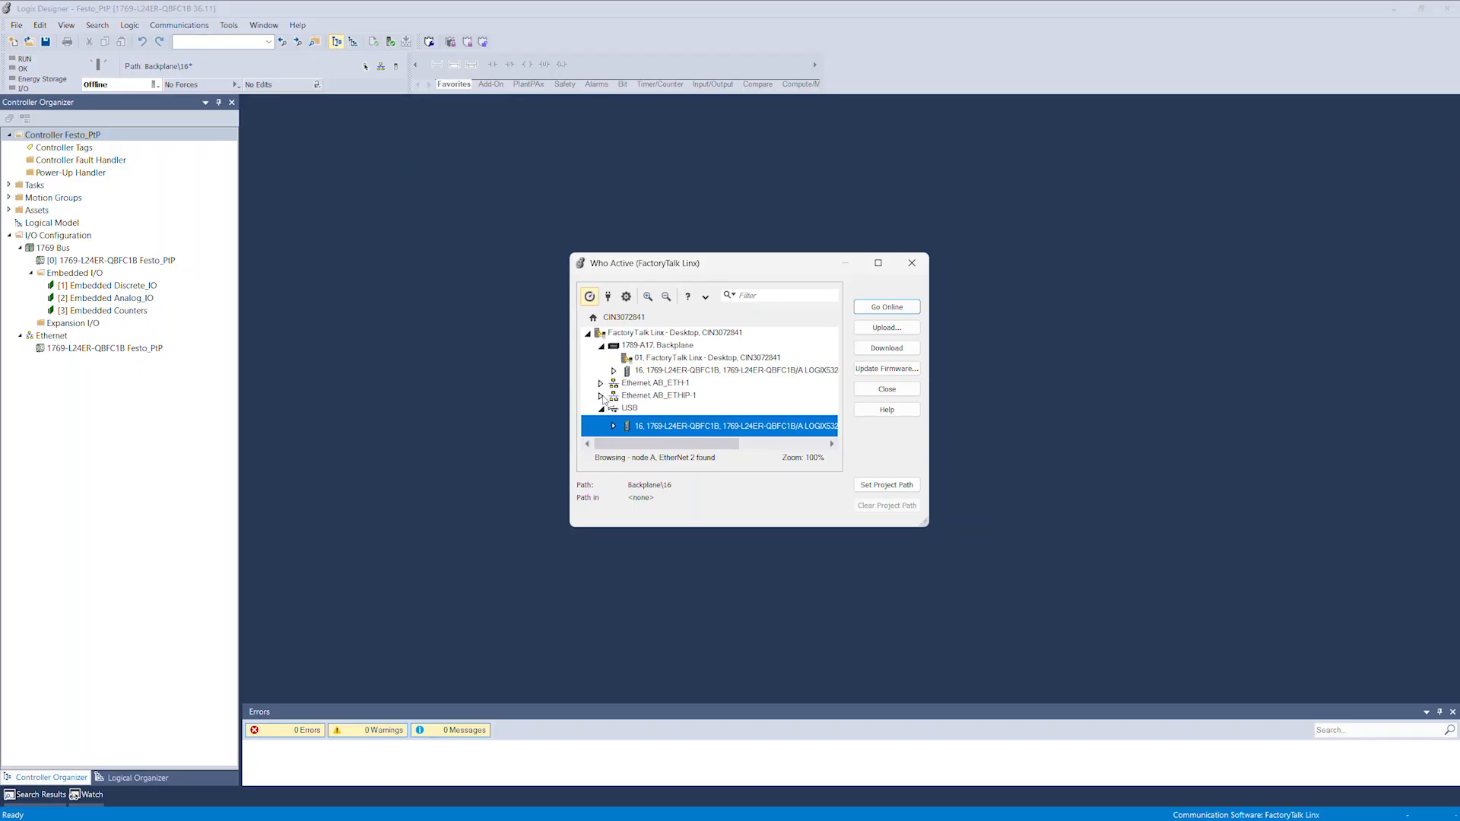
# Set the project path to the controller at 192.168.2.10 under AB_ETHIP-1 and close the network browser.
pyautogui.click(601, 395)
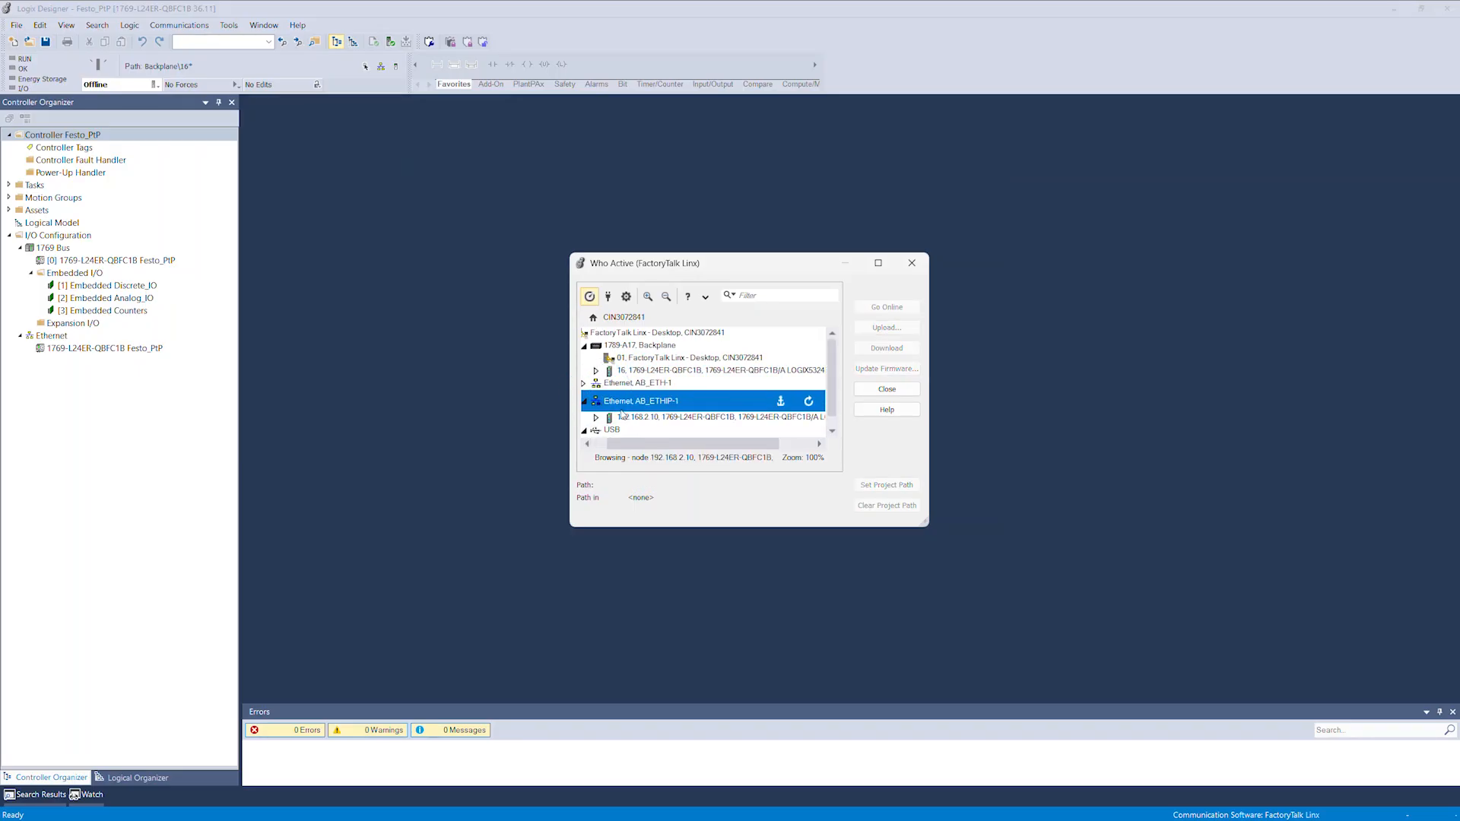
pyautogui.click(673, 423)
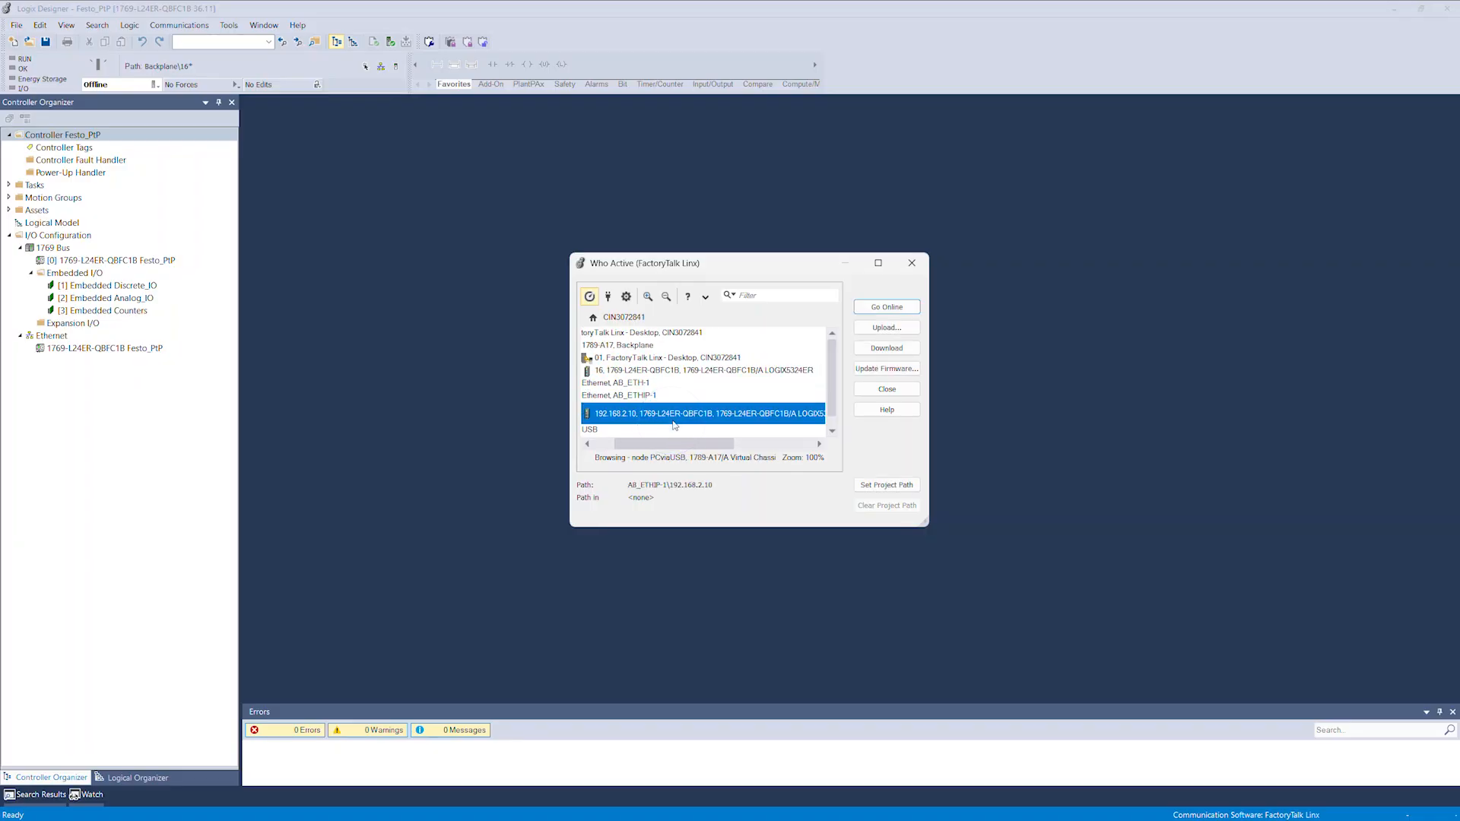
pyautogui.click(899, 486)
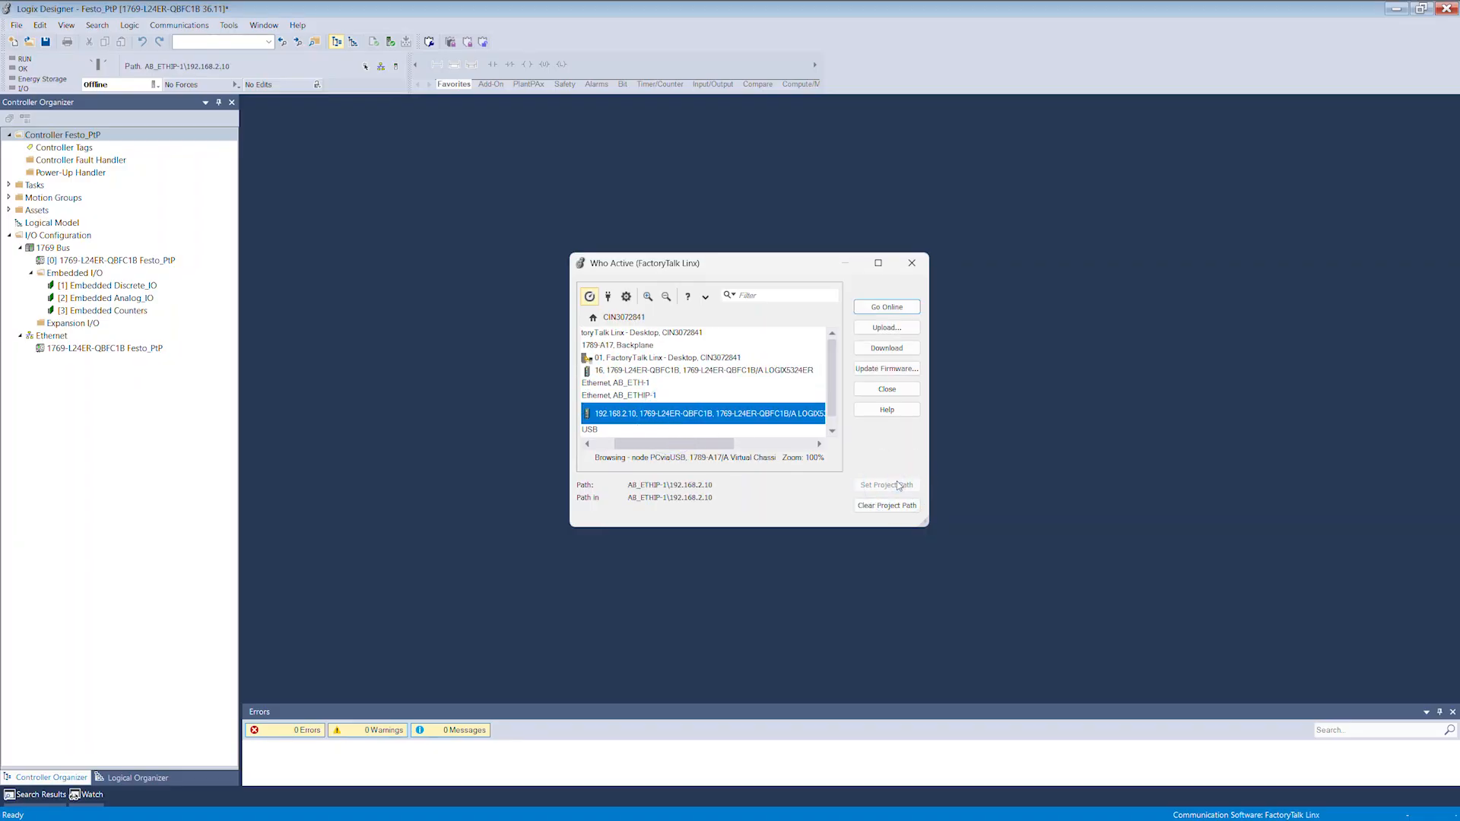
pyautogui.click(904, 389)
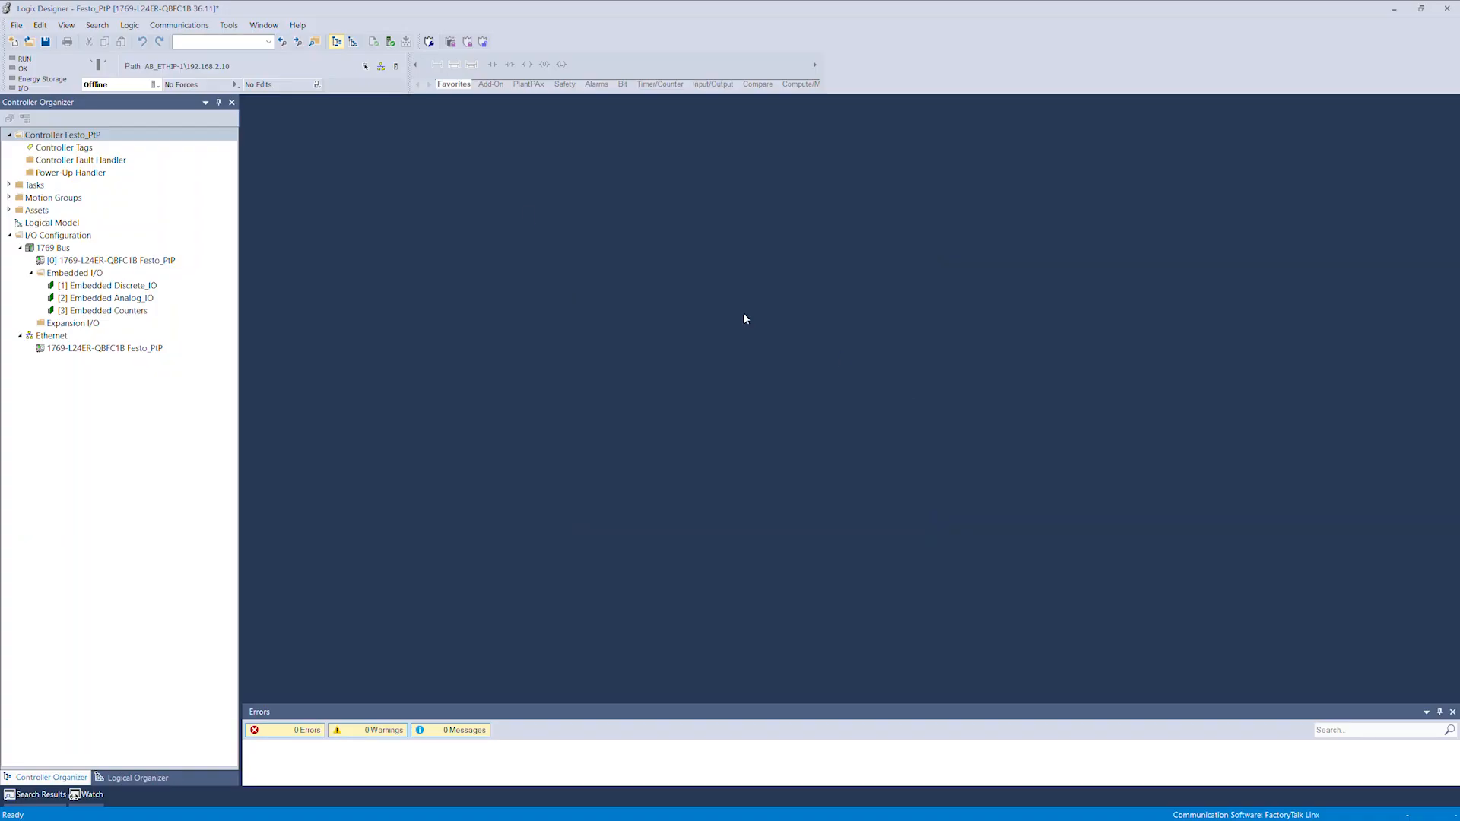
# Register the single device description file CMMT-AS-EP.eds with the Device Description Installation Tool, keeping the suggested graphic image.
pyautogui.click(230, 25)
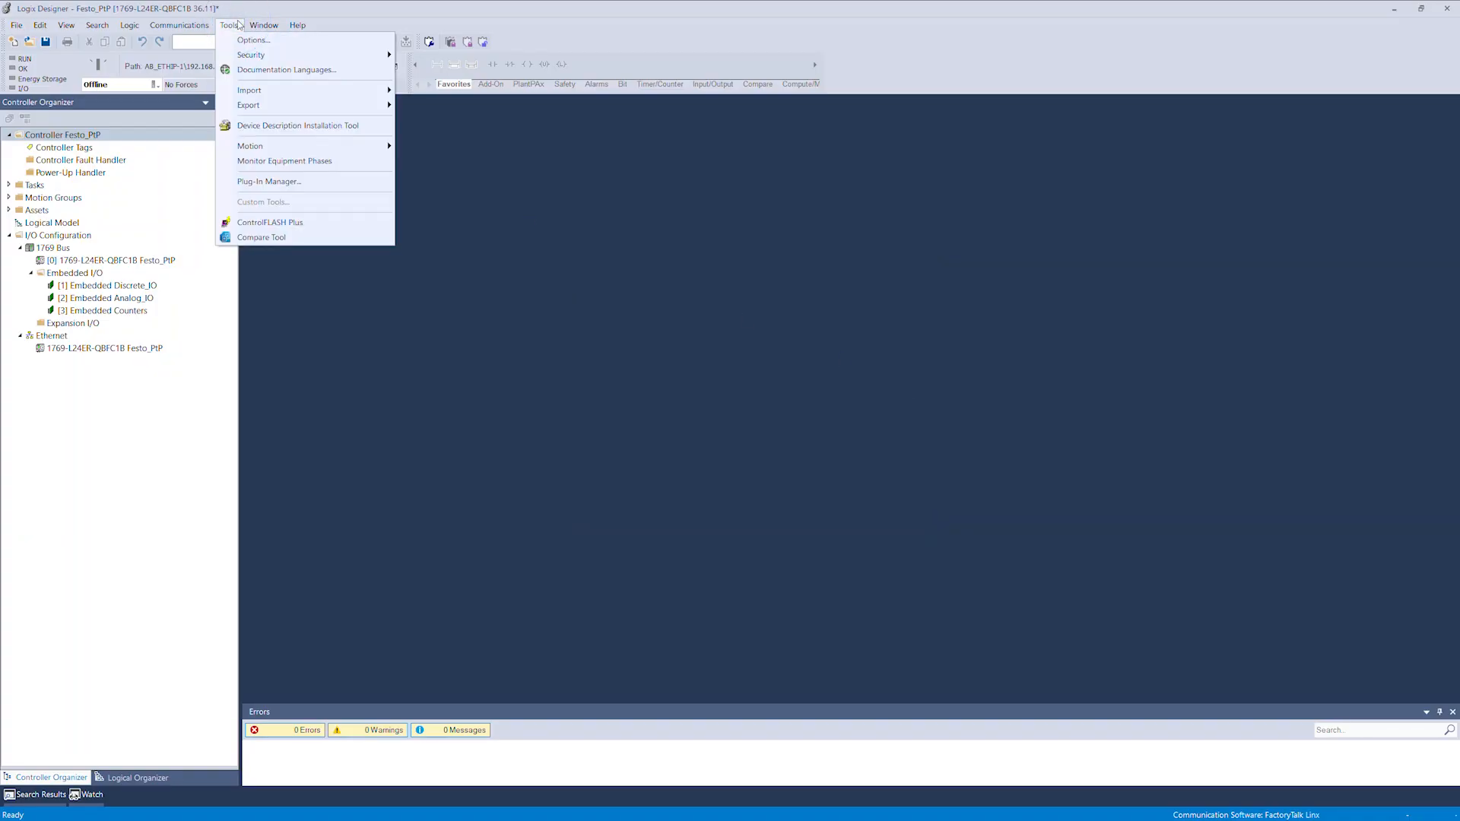
pyautogui.click(314, 129)
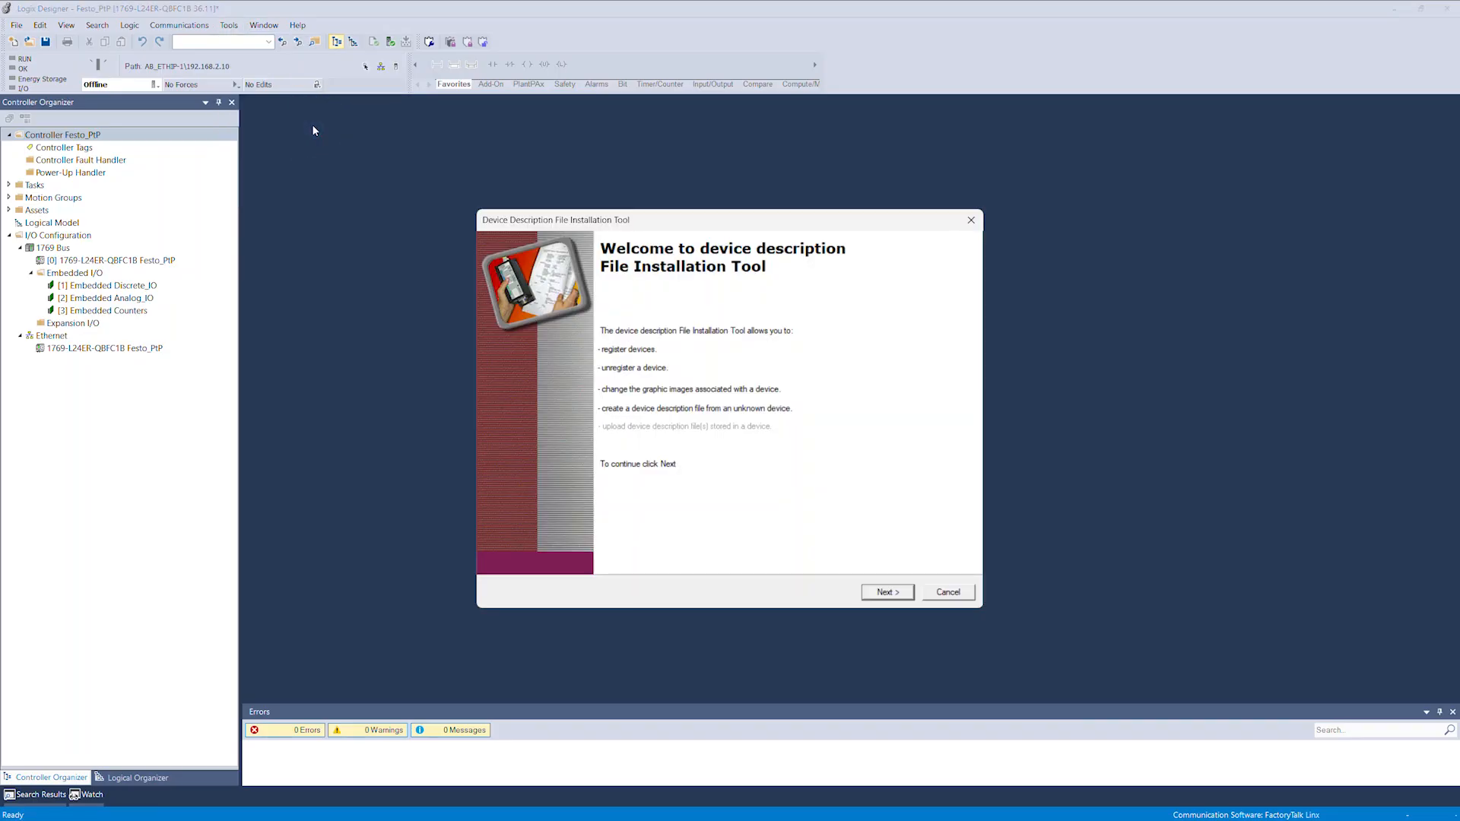
pyautogui.click(897, 587)
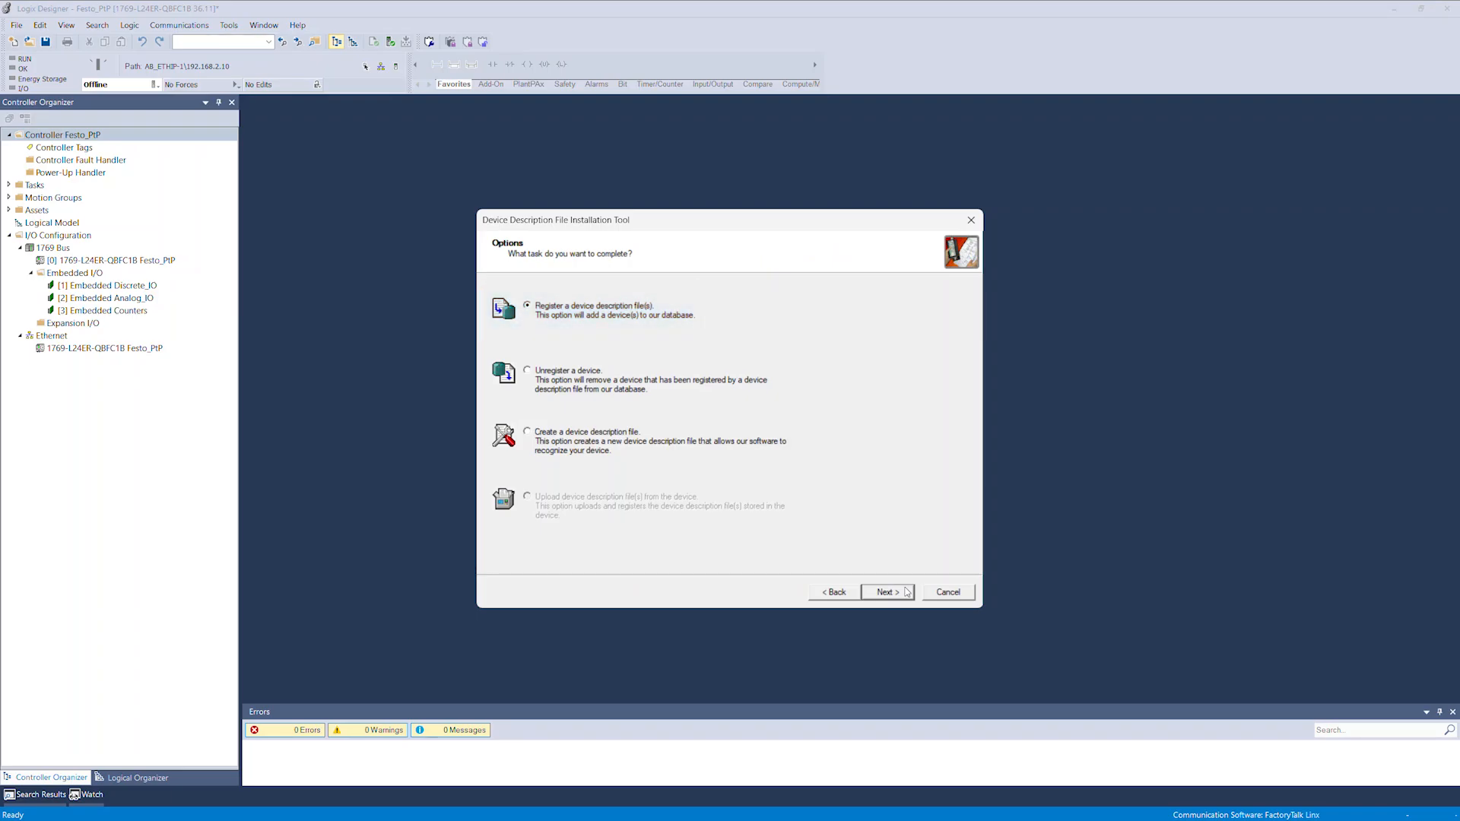
pyautogui.click(907, 593)
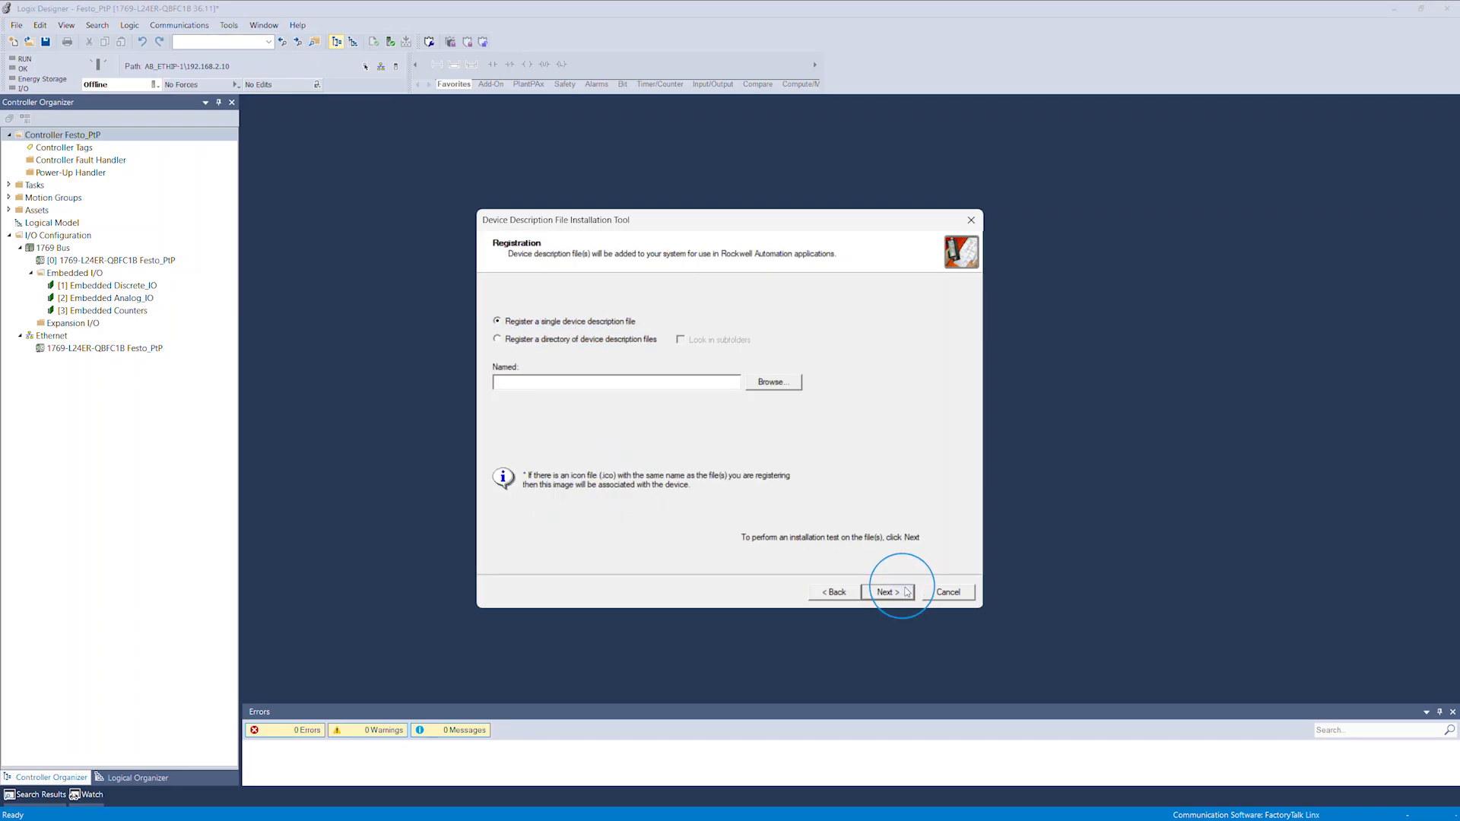
pyautogui.click(797, 382)
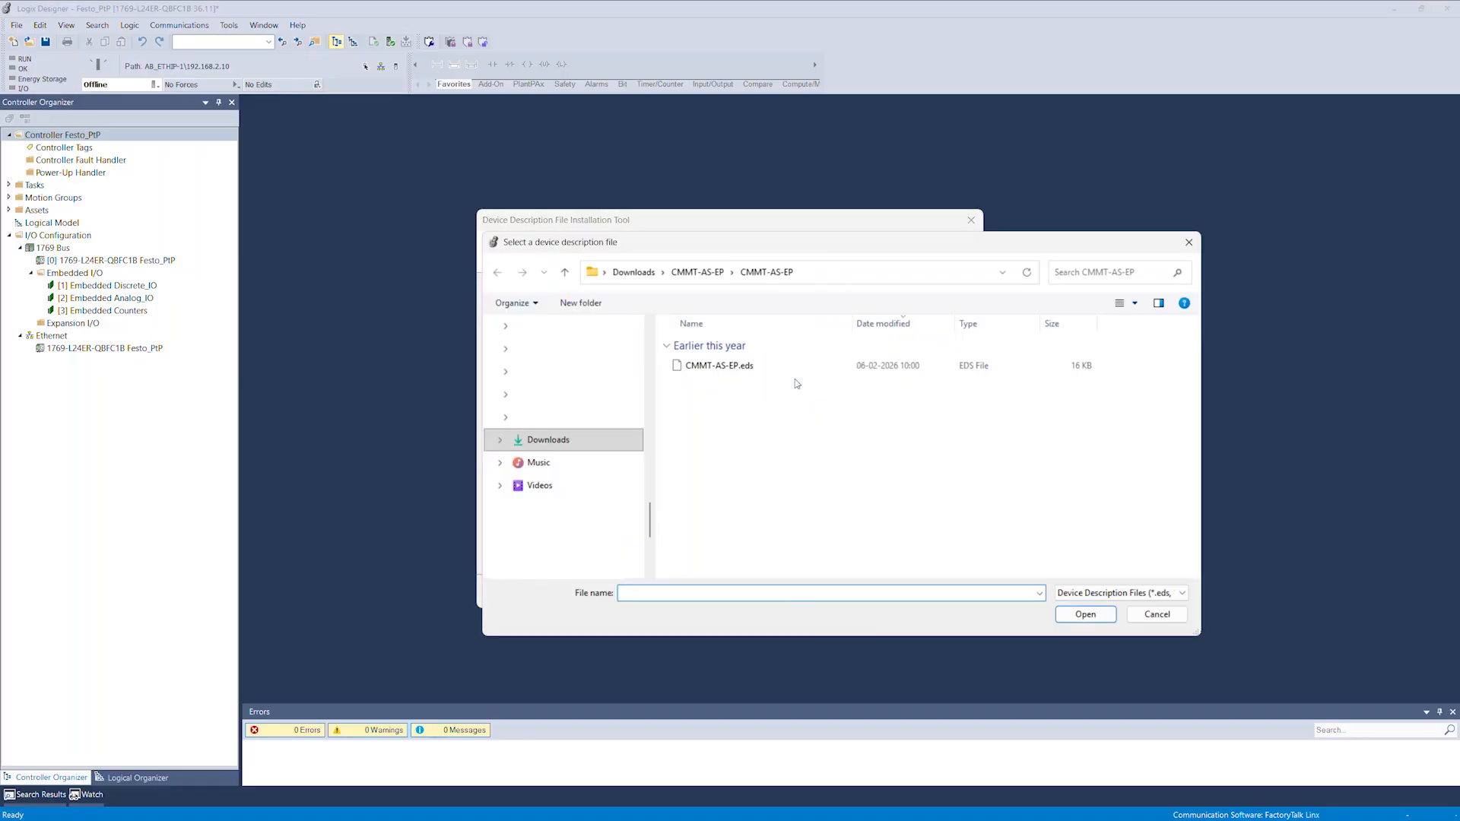
pyautogui.click(809, 367)
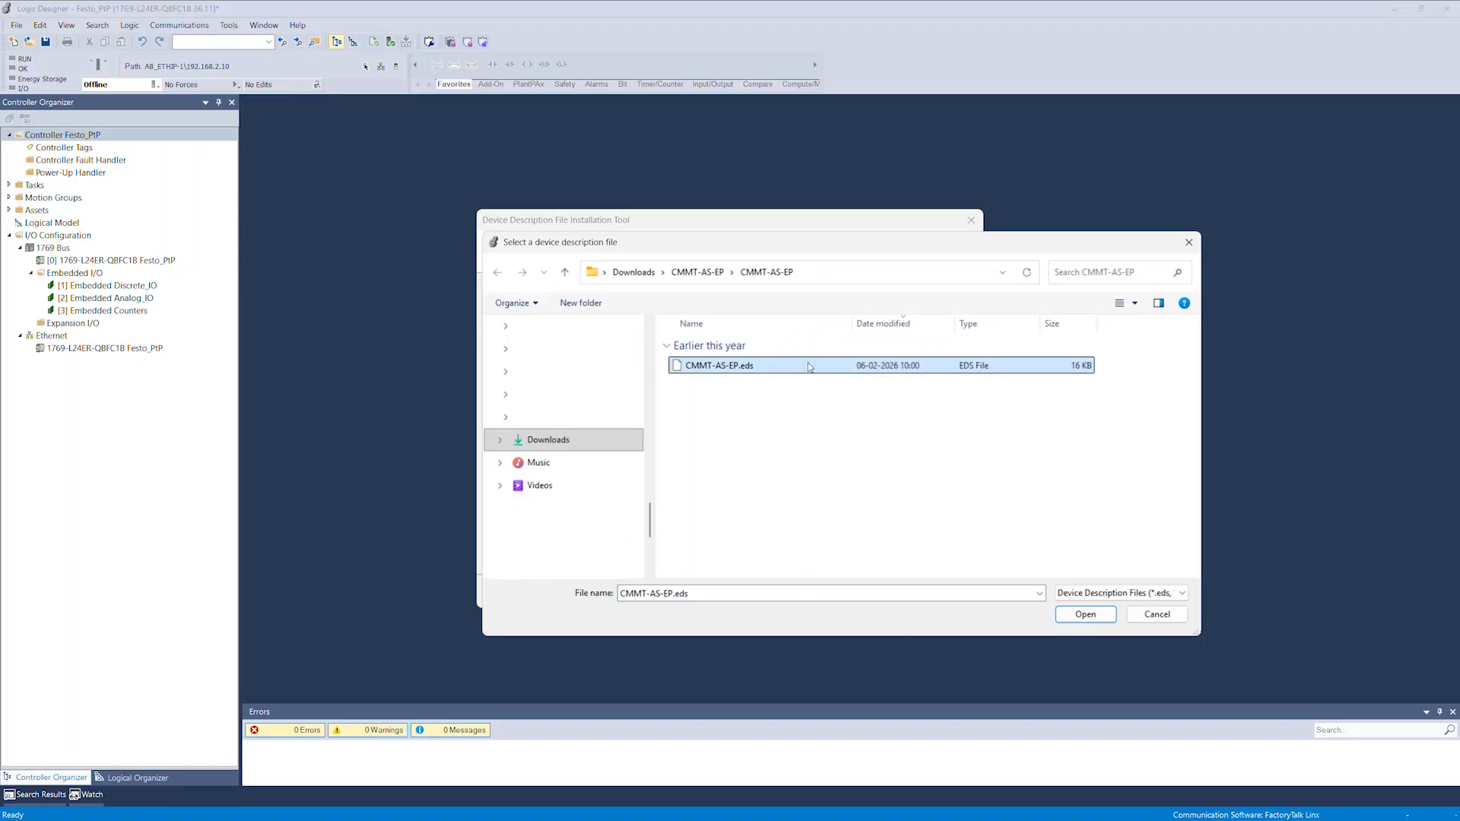
pyautogui.click(1077, 622)
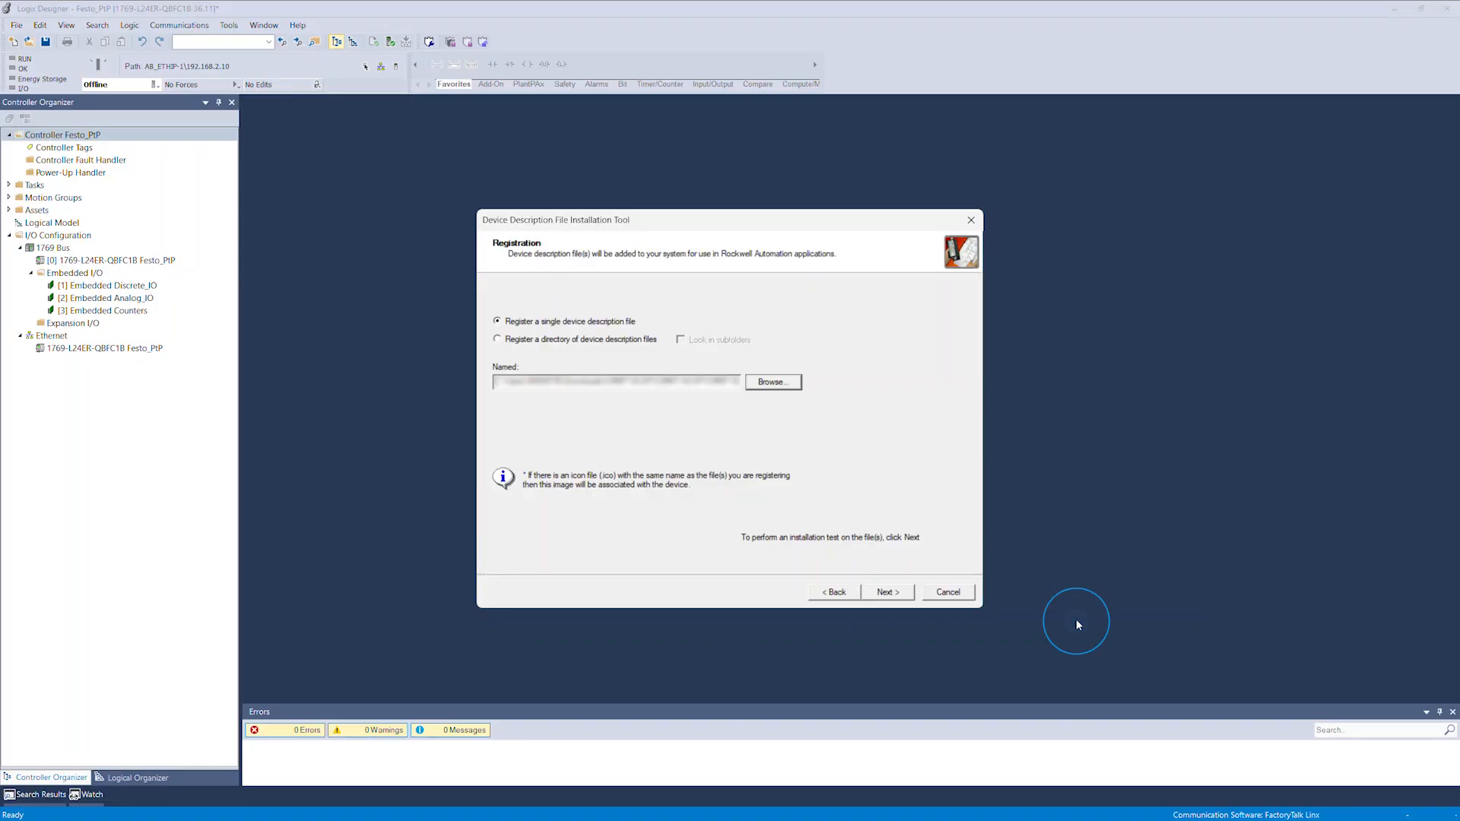
pyautogui.click(881, 591)
pyautogui.click(880, 591)
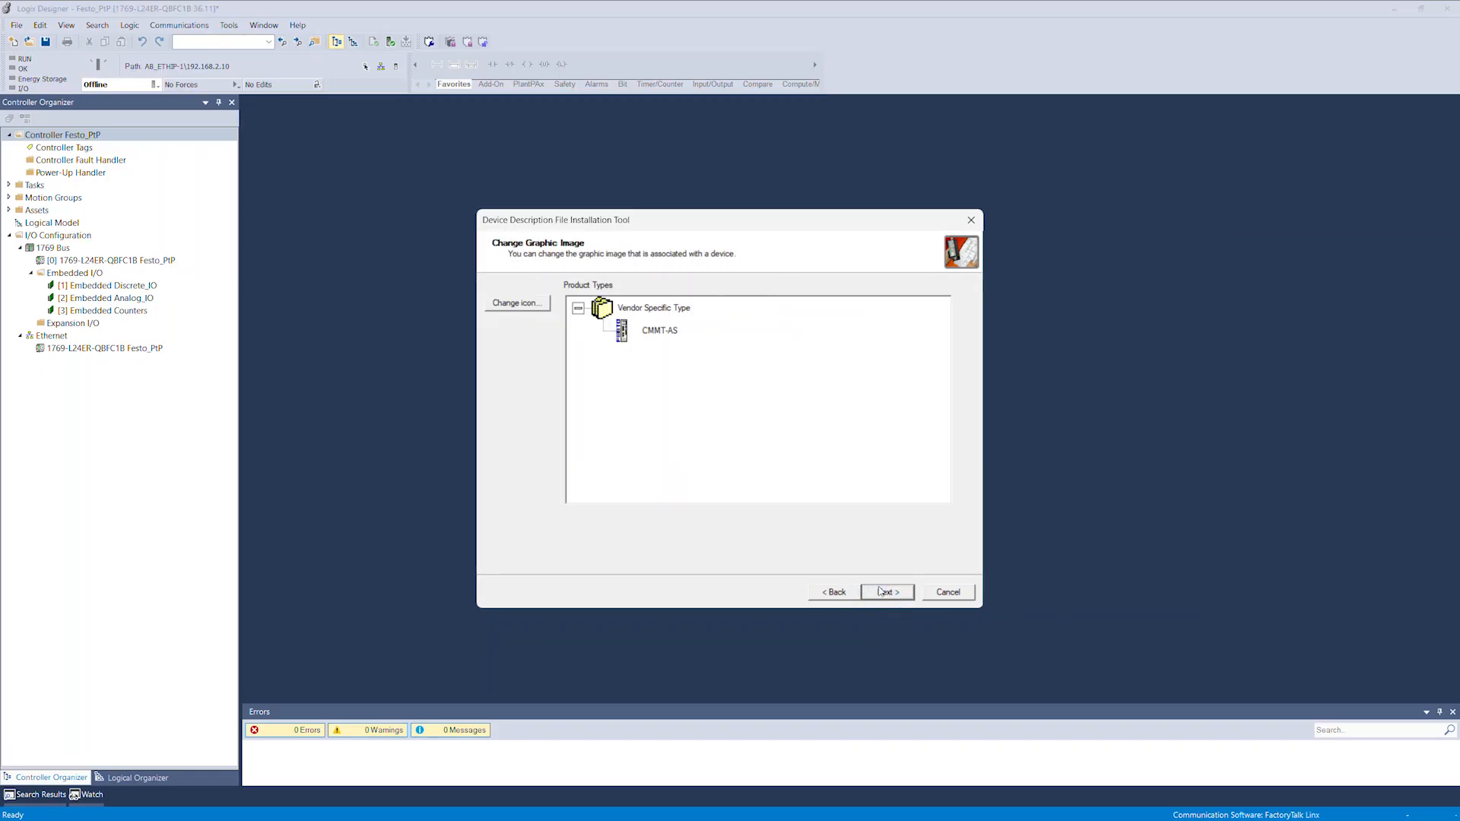
pyautogui.click(881, 590)
pyautogui.click(880, 591)
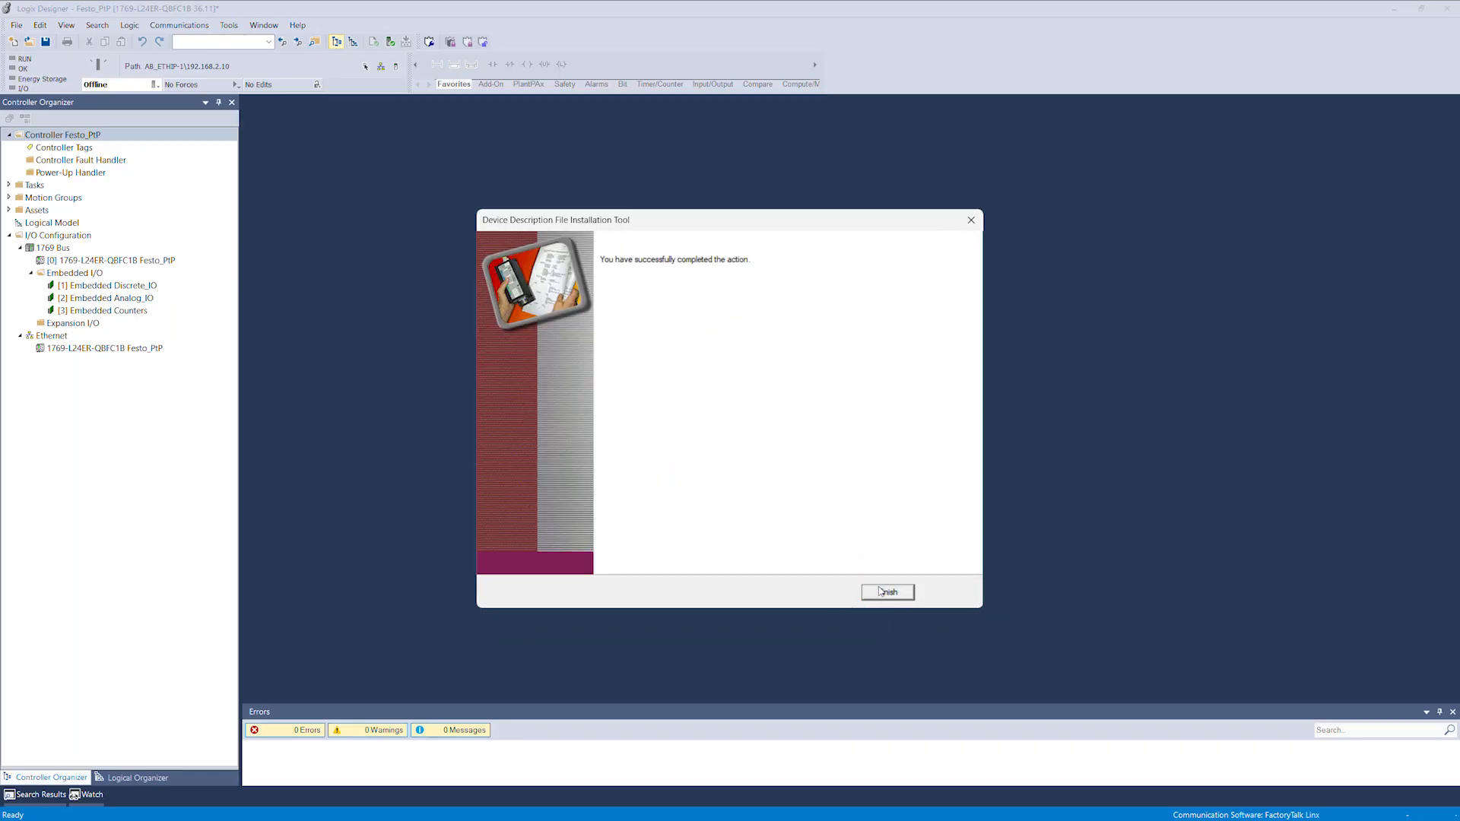
pyautogui.click(881, 591)
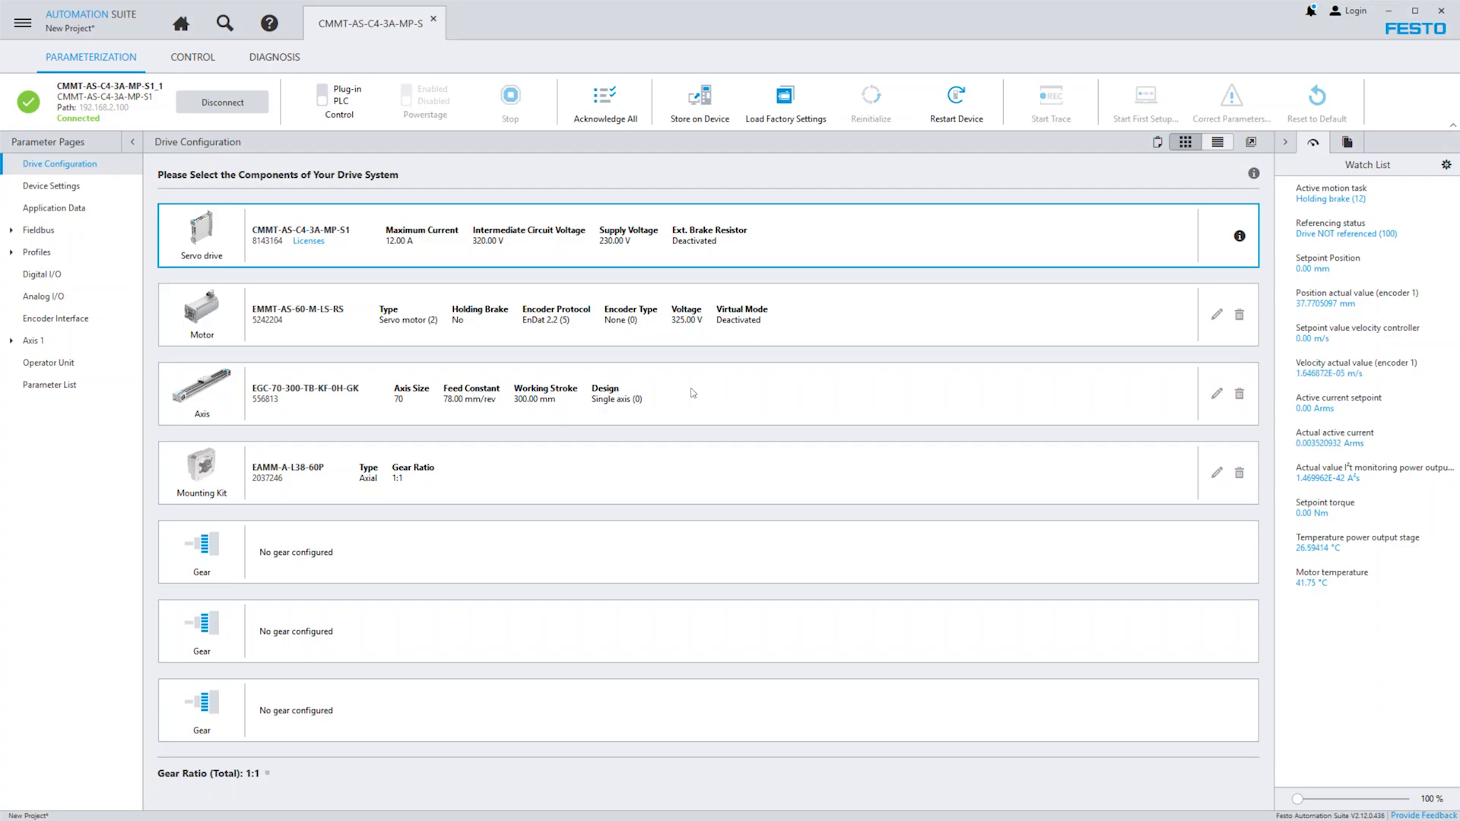
# In Festo Automation Suite, set the CMMT-AS drive's EtherNet/IP address to 192.168.2.11 on its fieldbus parameter page.
pyautogui.click(14, 230)
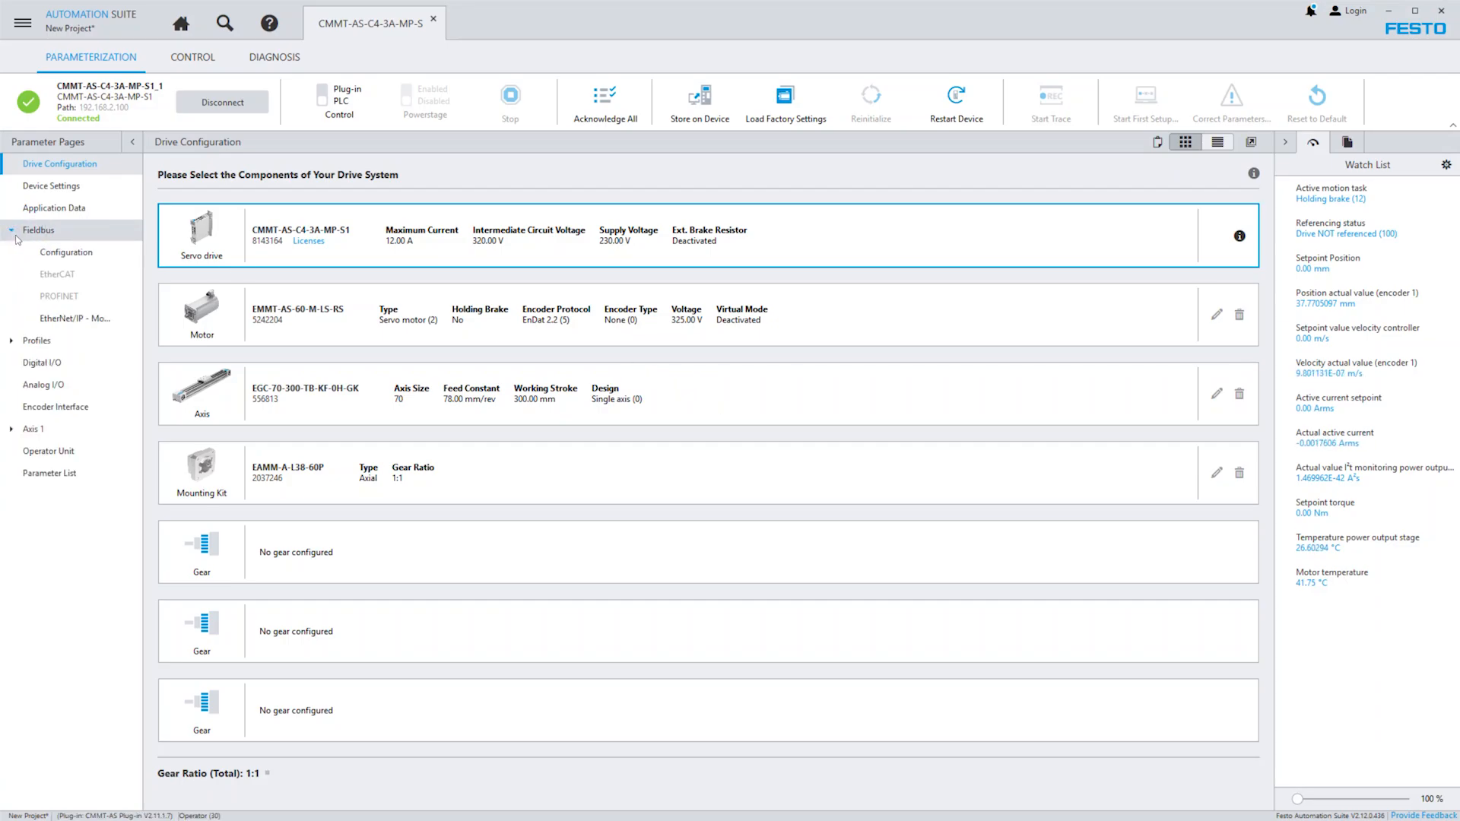
pyautogui.click(44, 319)
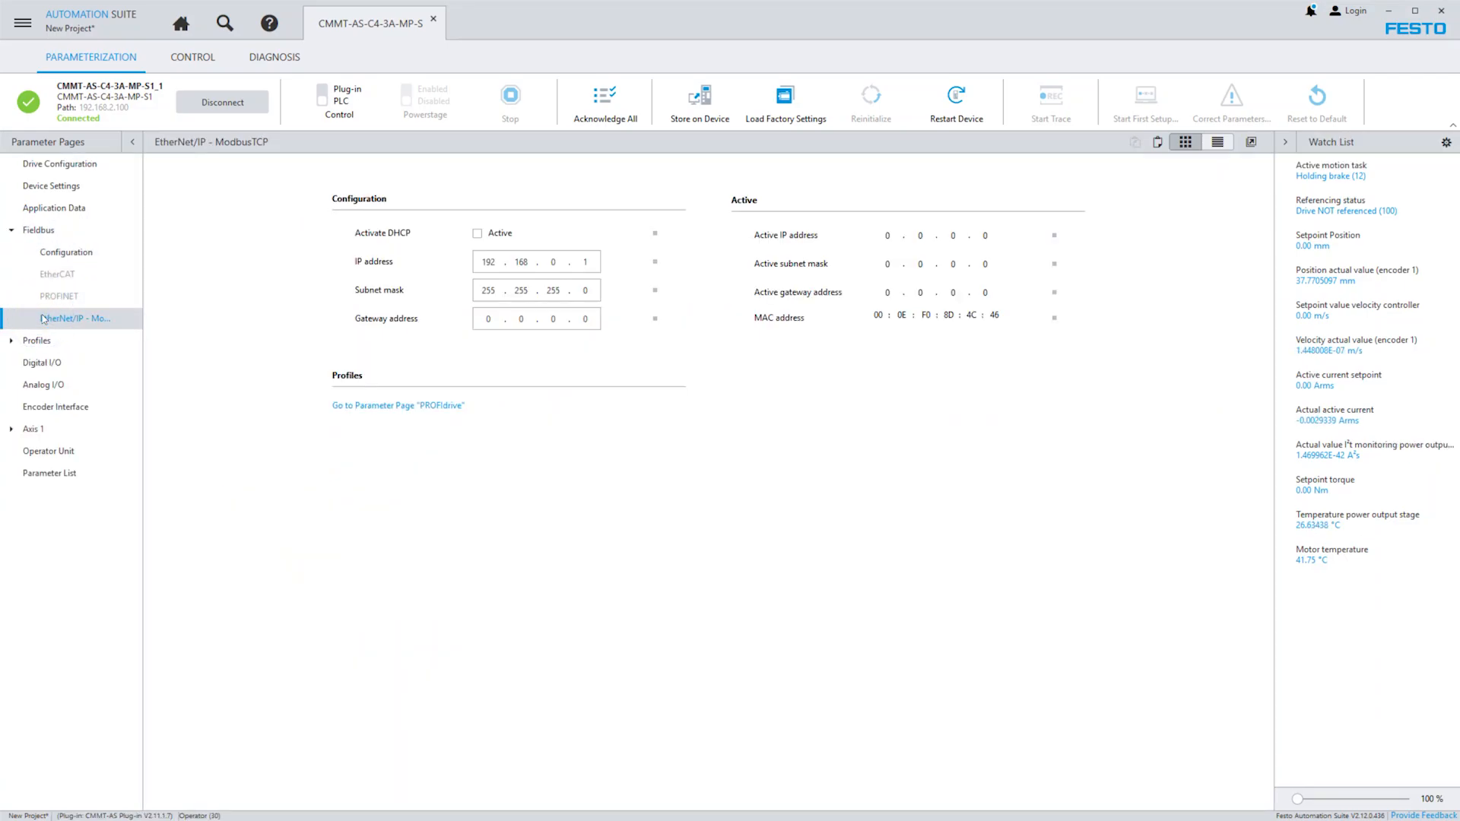
pyautogui.click(559, 262)
pyautogui.write('2')
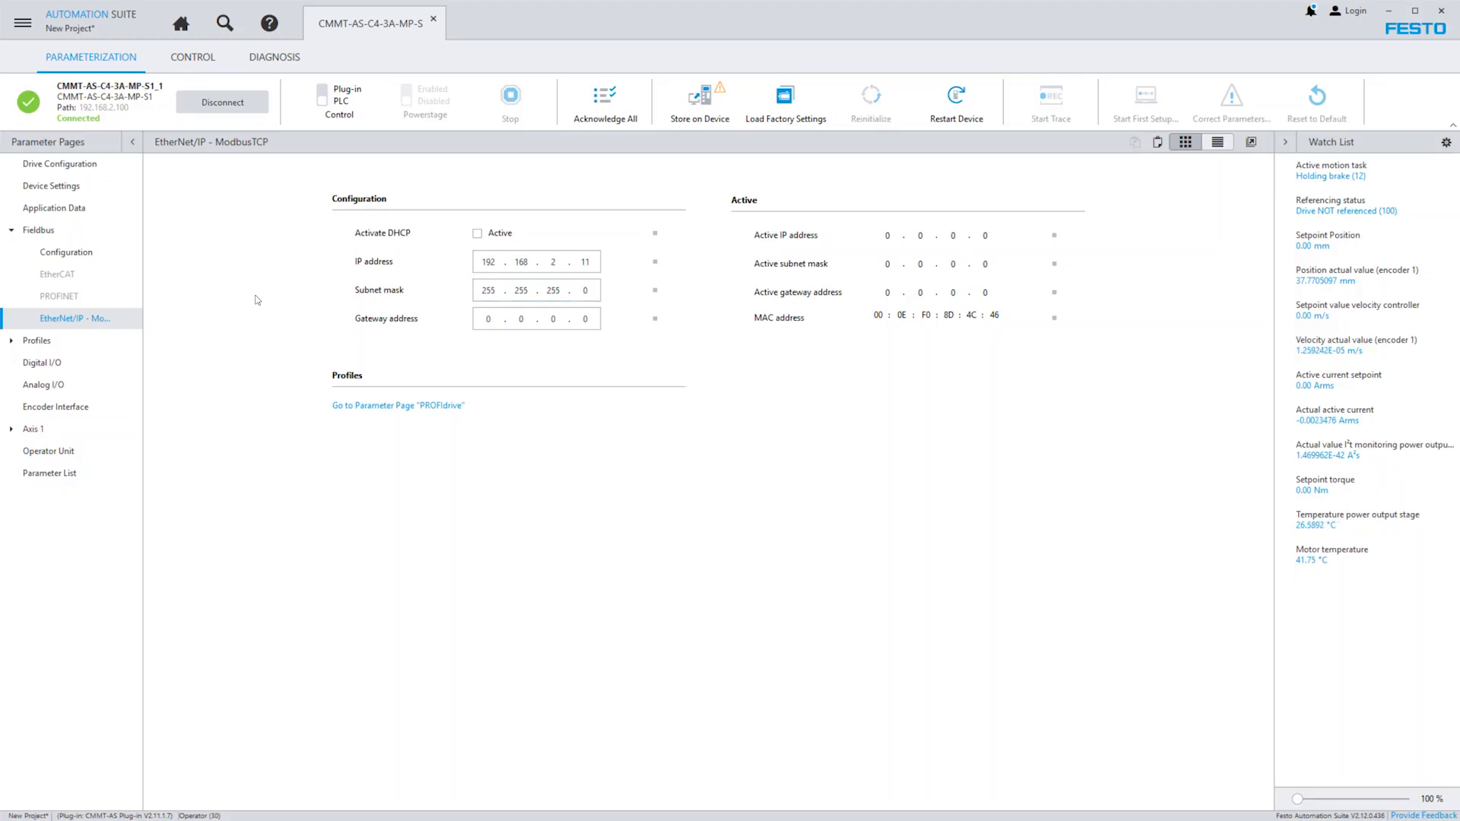
# Select Telegram (111) for EtherNet/IP - ModbusTCP in the PROFIdrive profile and store the parameters on the device.
pyautogui.click(10, 230)
pyautogui.click(12, 251)
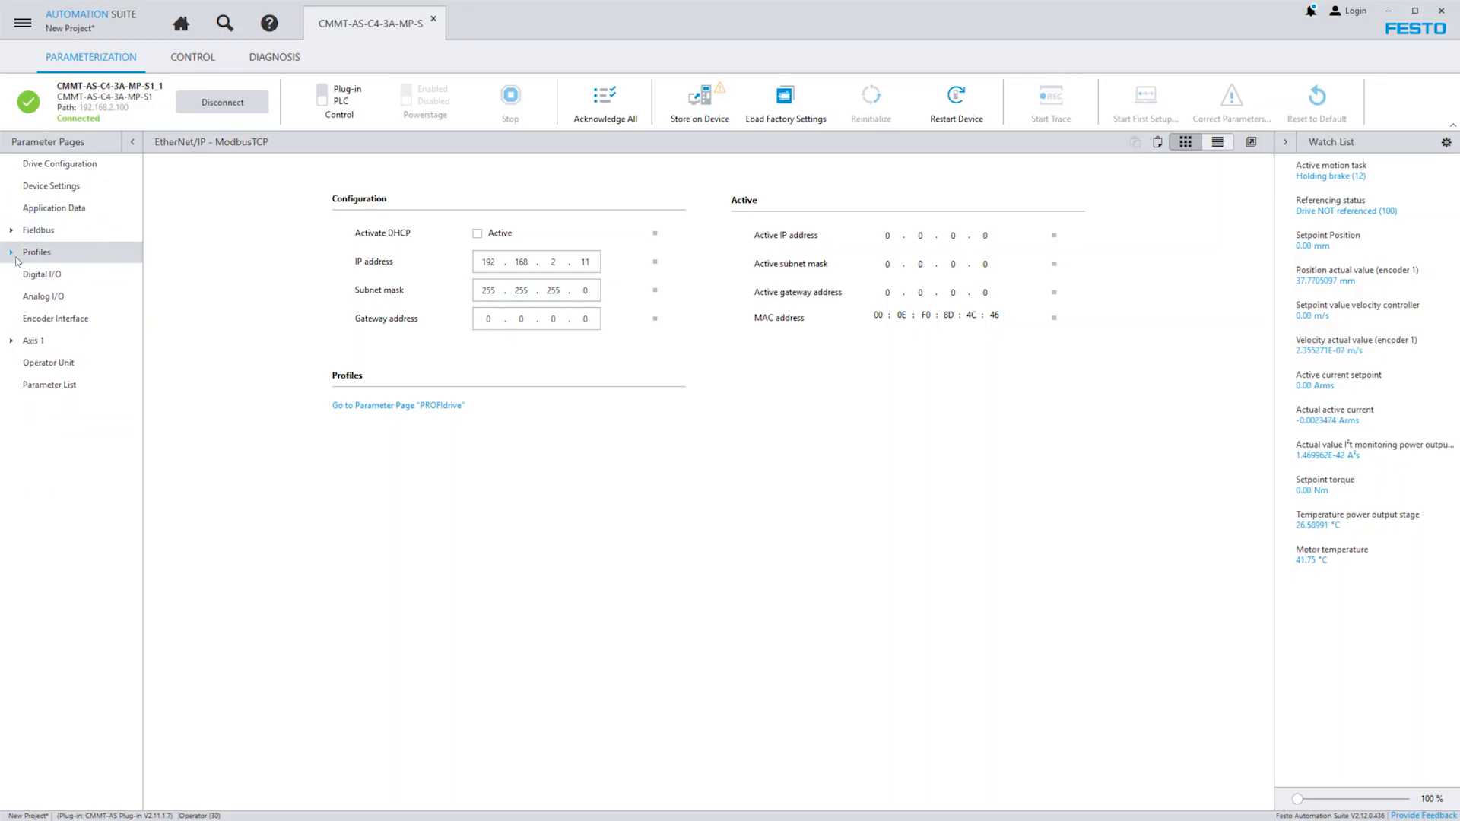
pyautogui.click(28, 296)
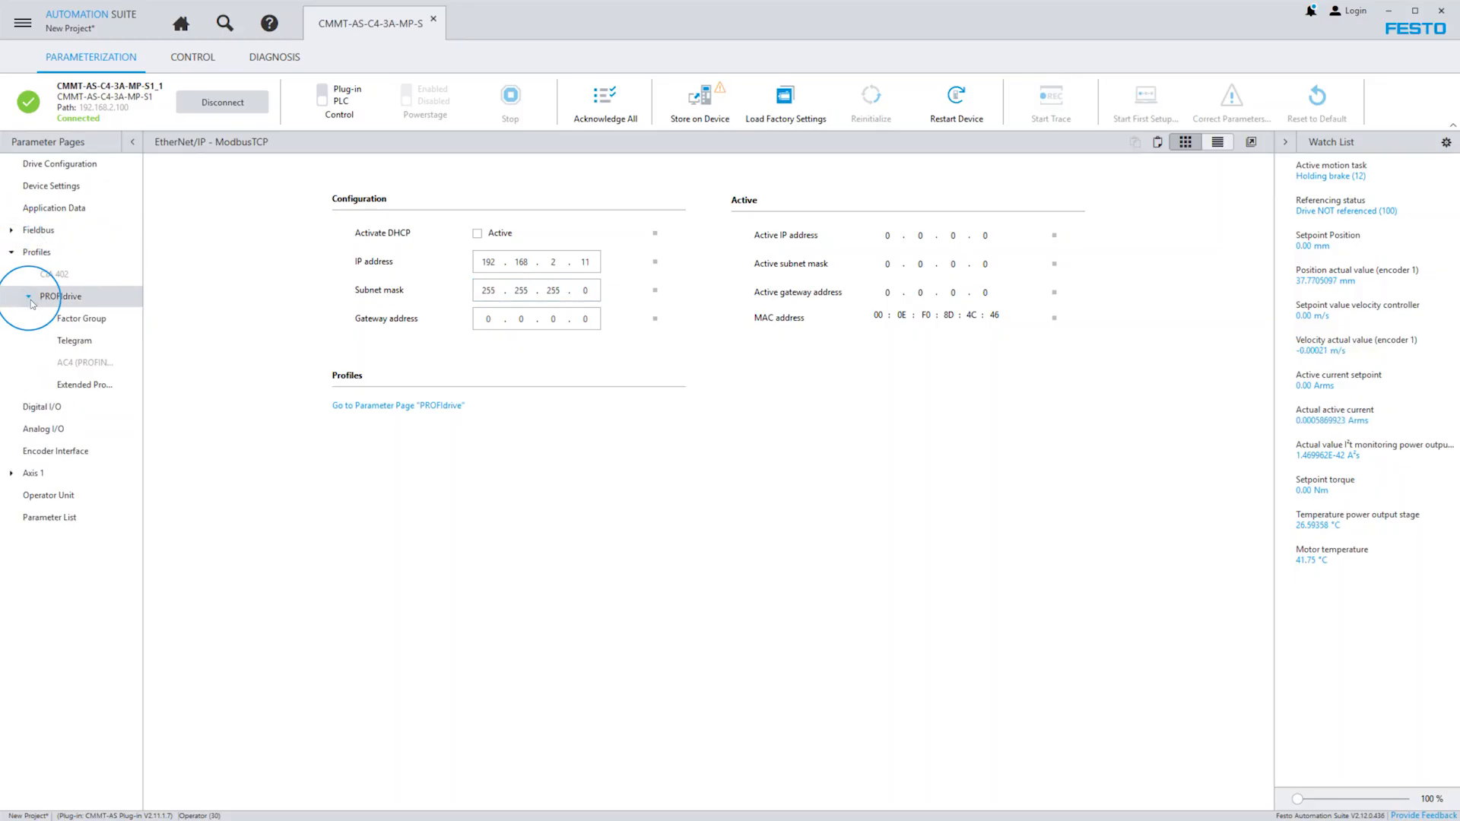
pyautogui.click(32, 344)
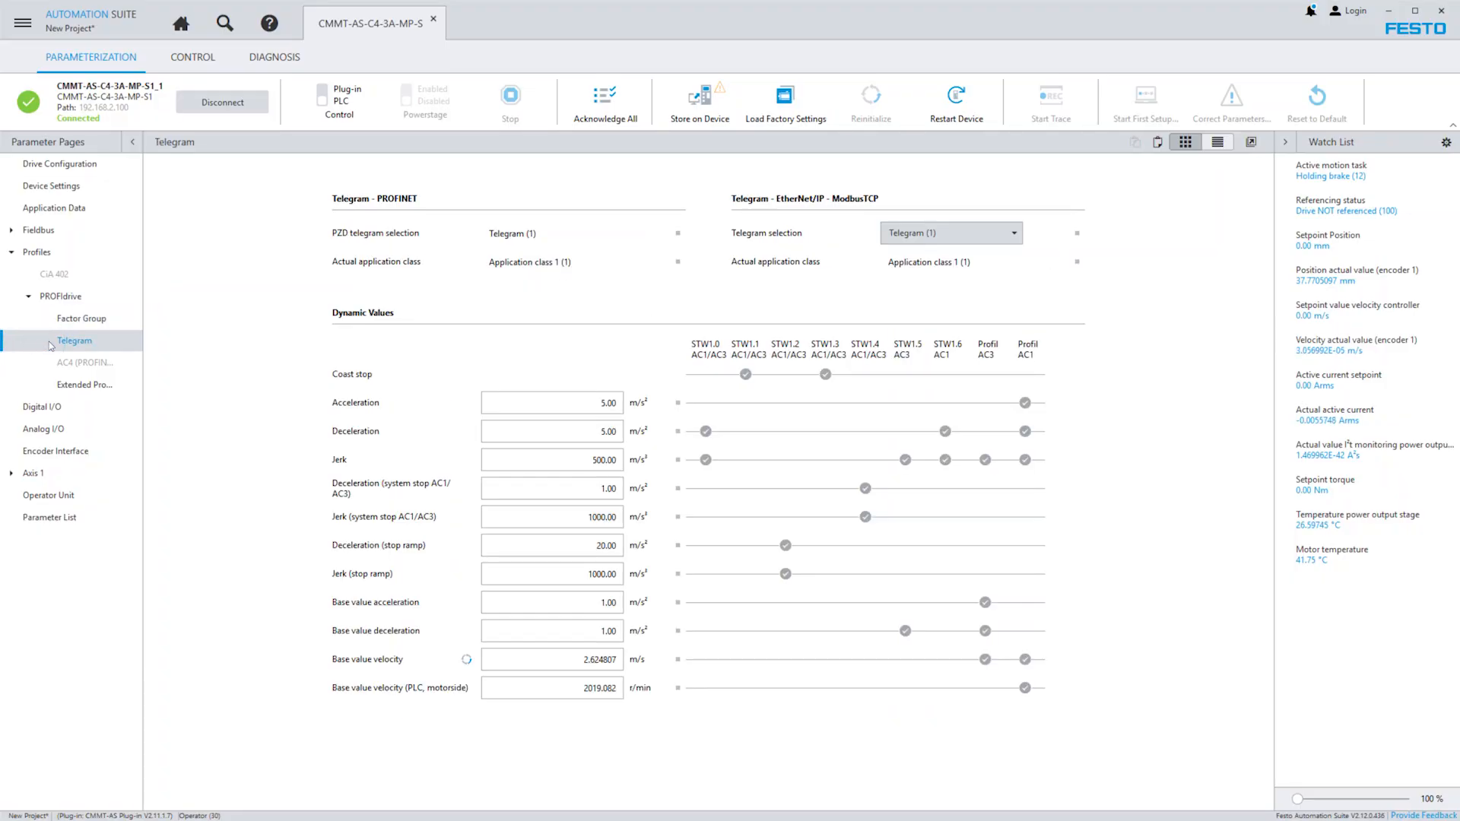
pyautogui.click(917, 245)
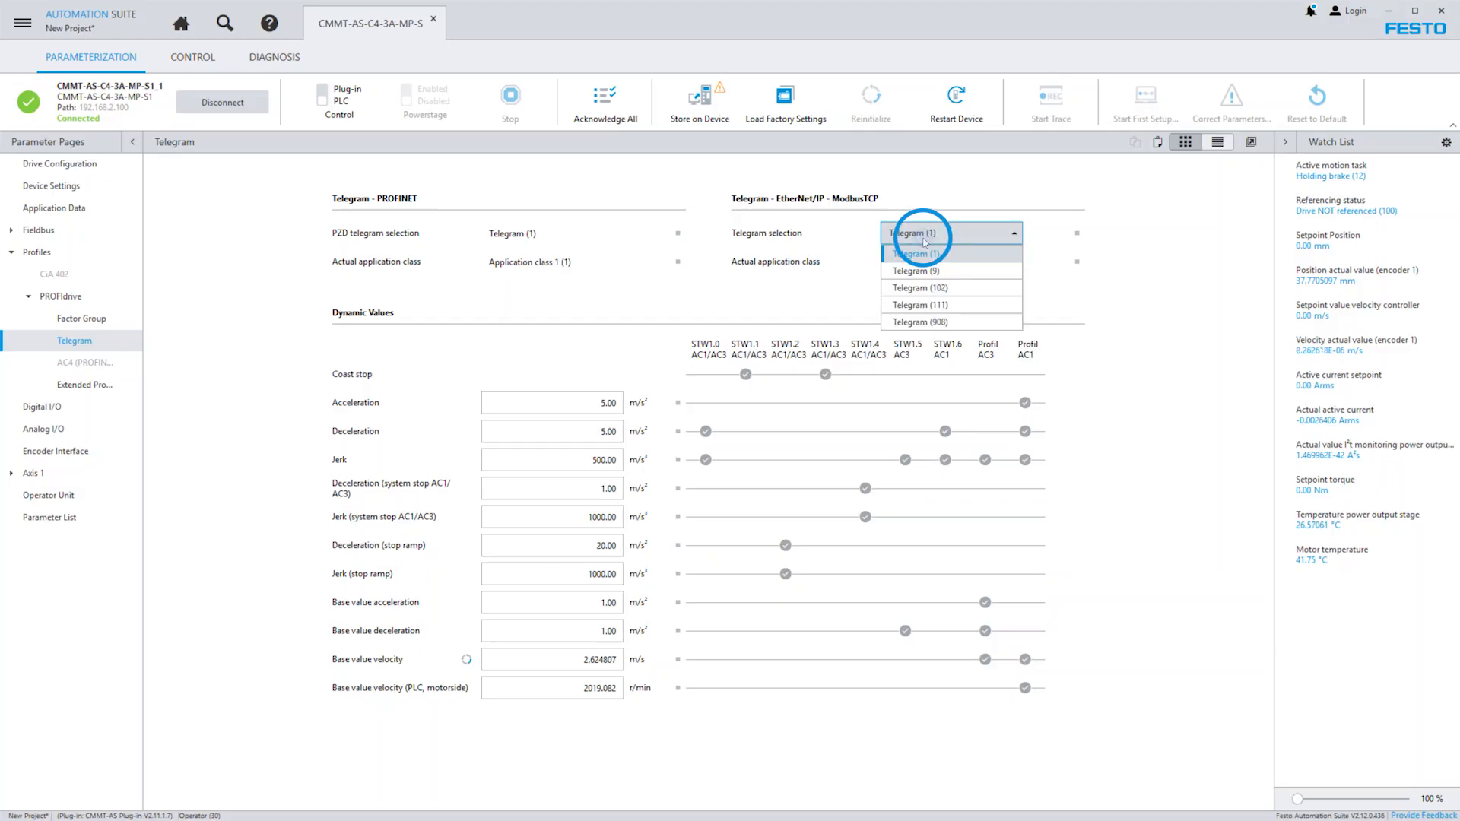
pyautogui.click(917, 306)
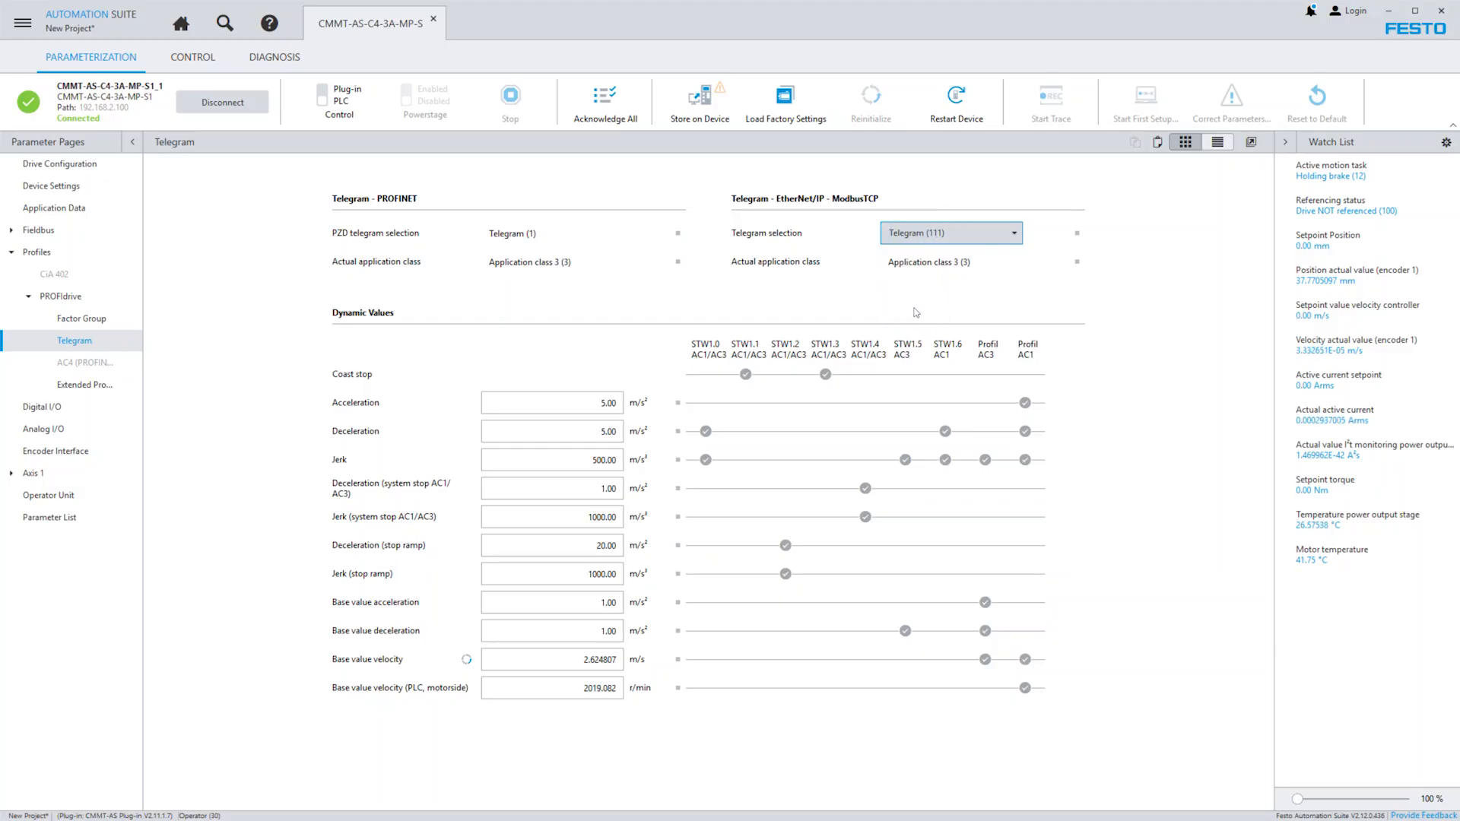
pyautogui.click(692, 104)
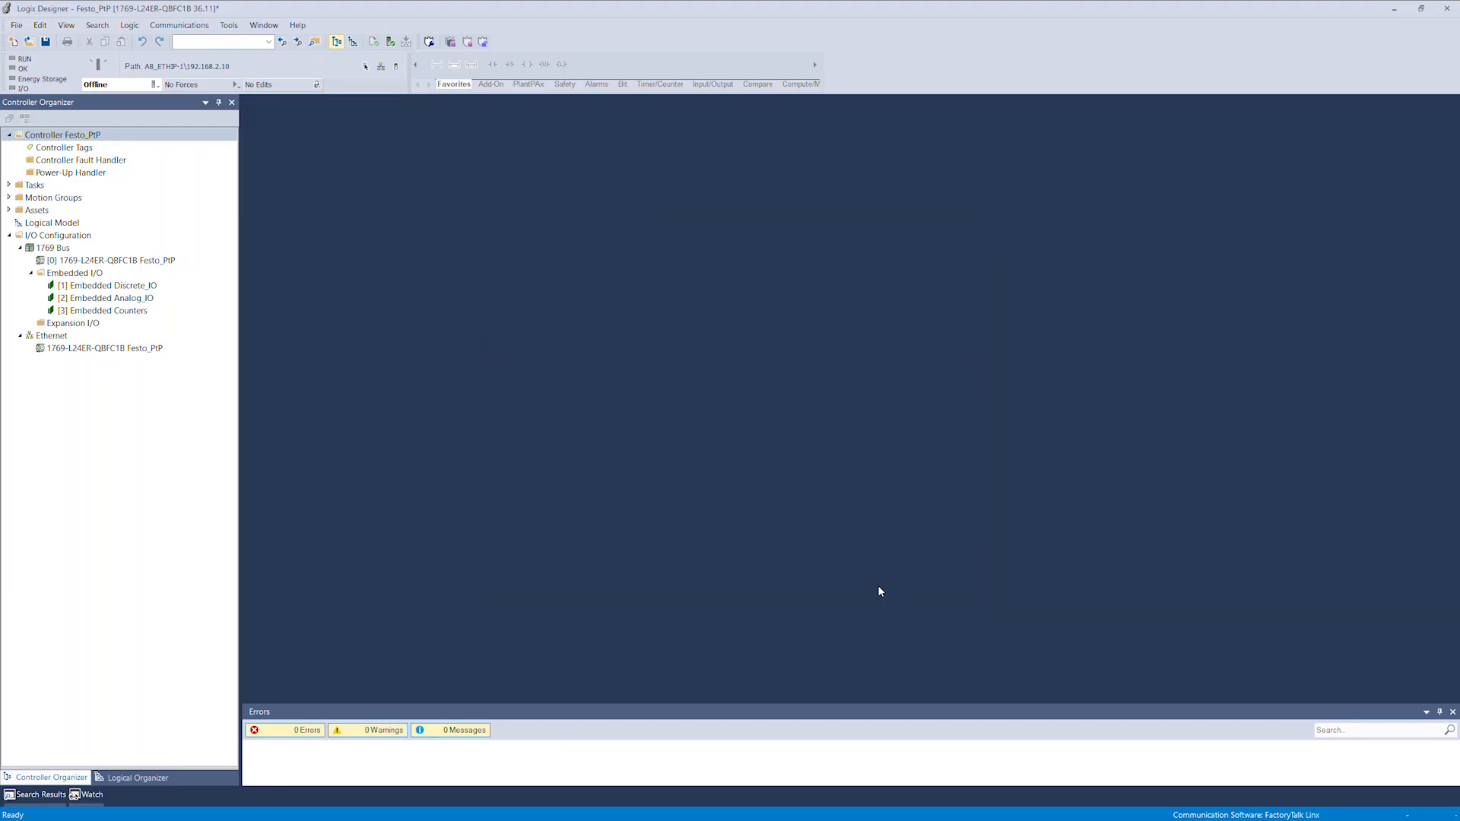
# In Logix Designer, start a new module under the Ethernet node, using the Festo CMMT-AS type found by searching the catalog for CMMT.
pyautogui.click(53, 335)
pyautogui.rightClick(55, 337)
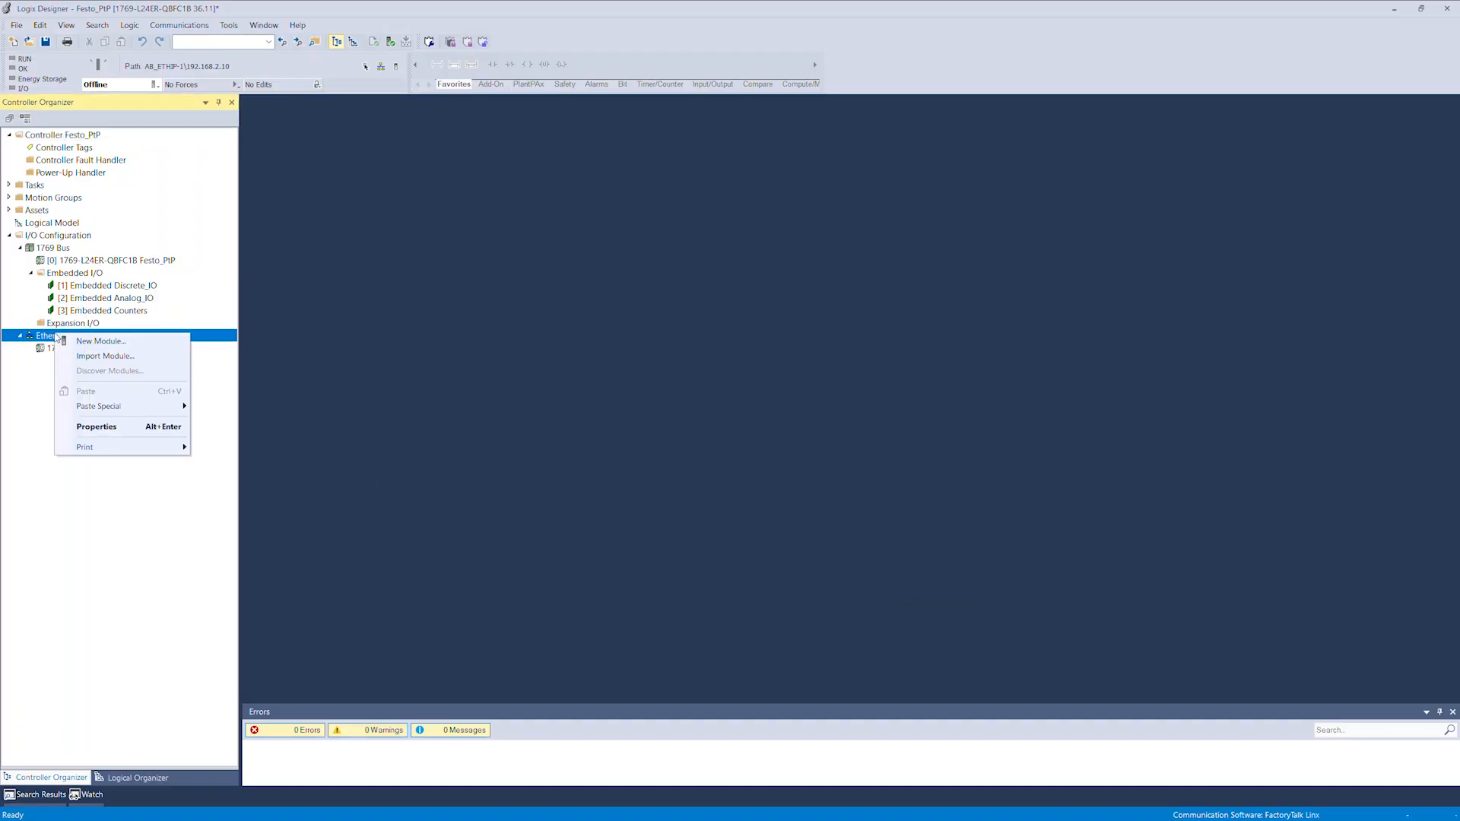
pyautogui.click(101, 341)
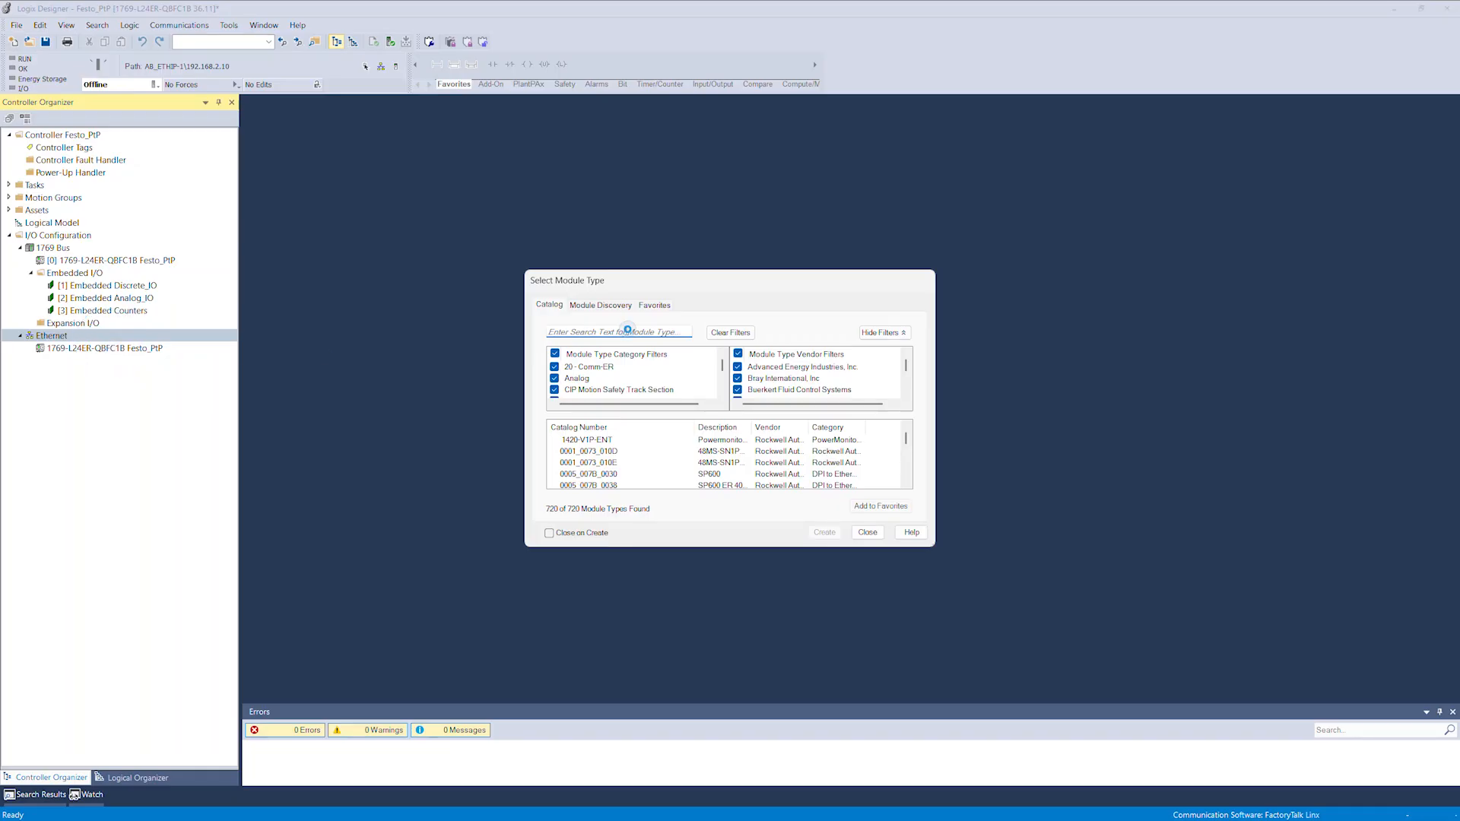
pyautogui.click(622, 332)
pyautogui.write('CMMT')
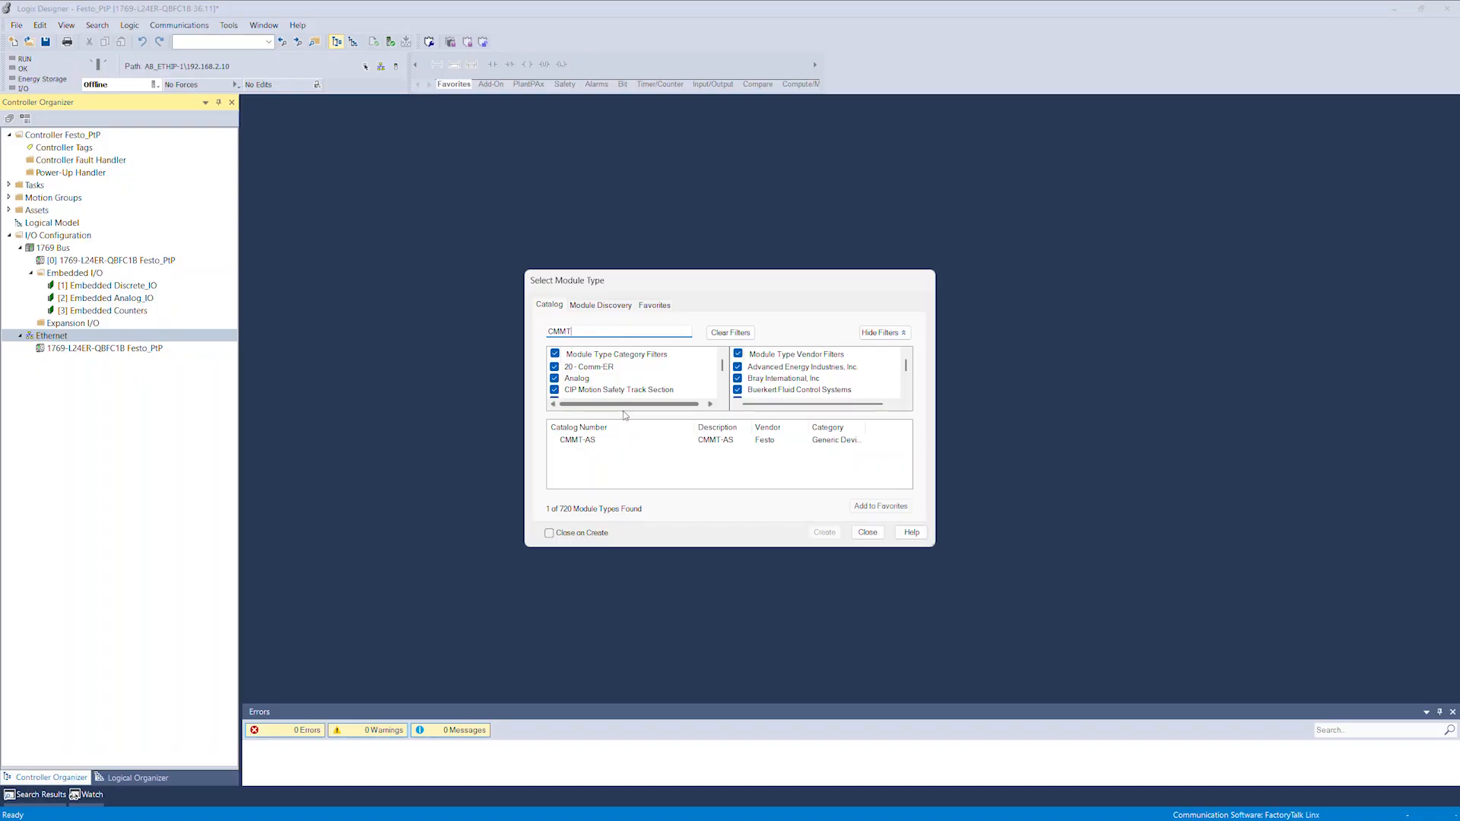
pyautogui.click(624, 440)
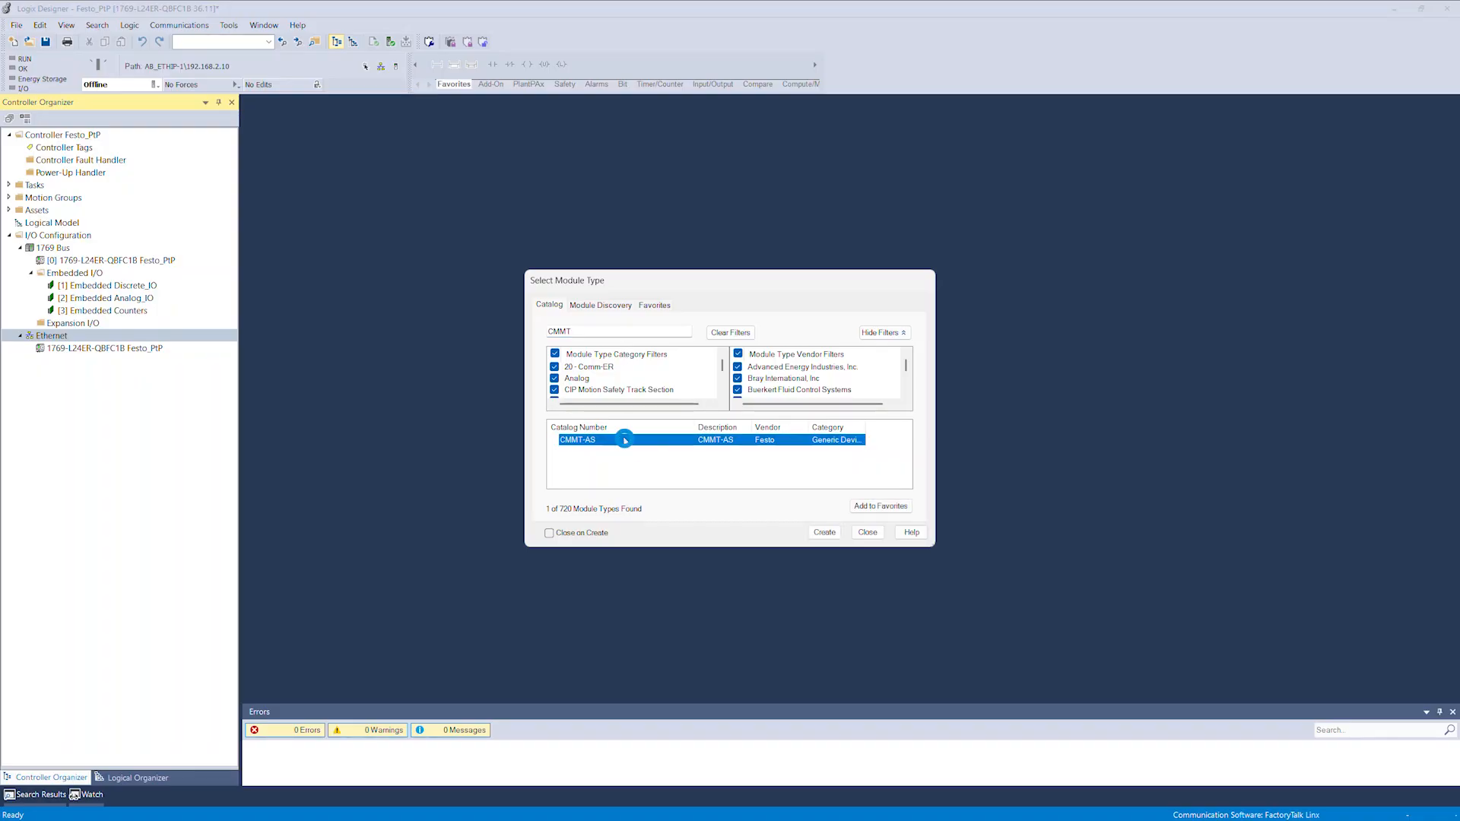
pyautogui.click(832, 532)
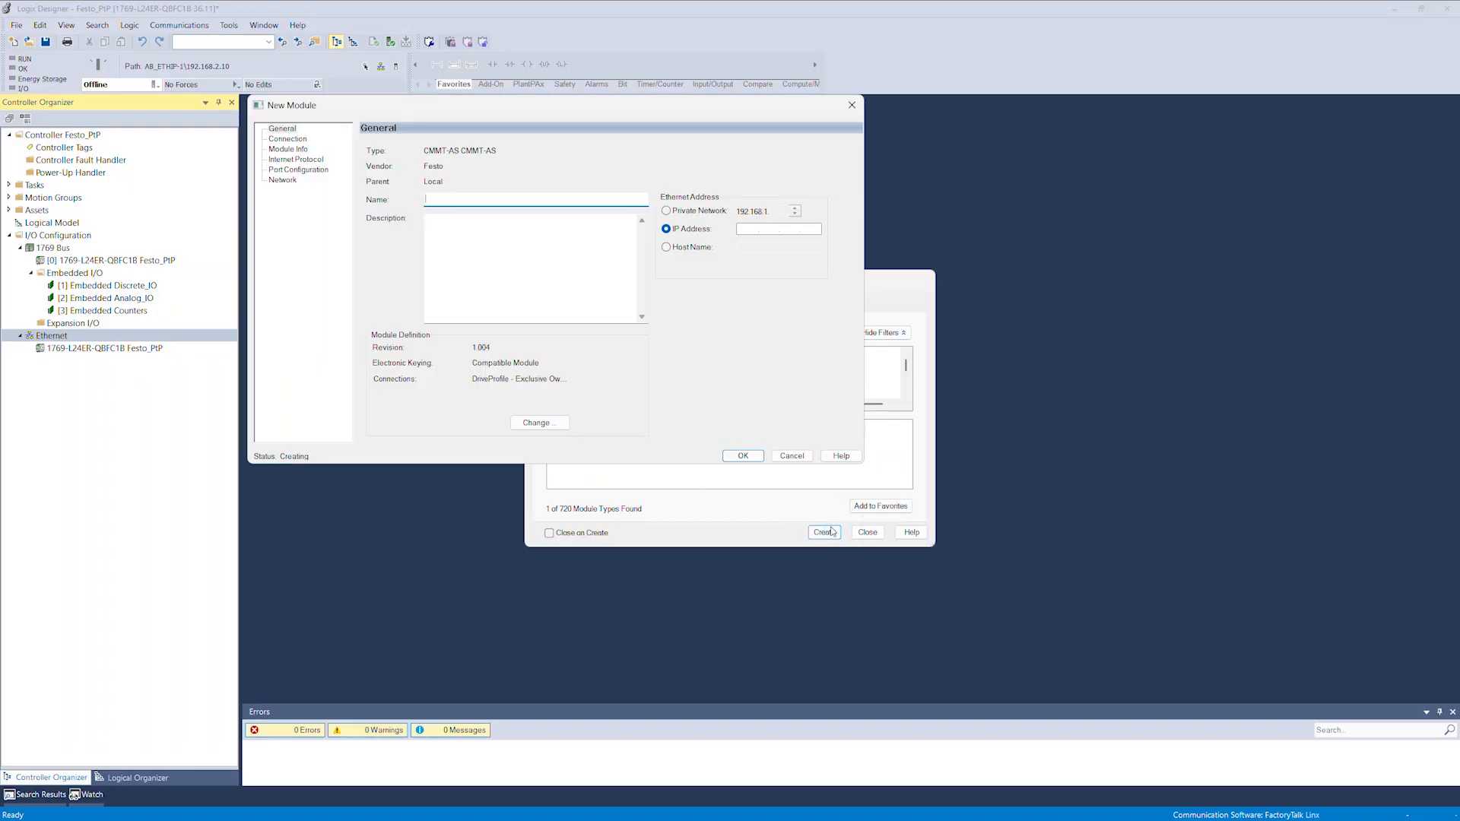
# Name the new drive module CMMT_AS and assign it the IP address 192.168.2.11.
pyautogui.click(472, 201)
pyautogui.write('CMMT_AS')
pyautogui.click(755, 231)
pyautogui.write('192.168.2.11')
# Change the module definition to use INT data for the DriveProfile connection and add an Extended Process Data - Exclusive Owner connection.
pyautogui.click(547, 423)
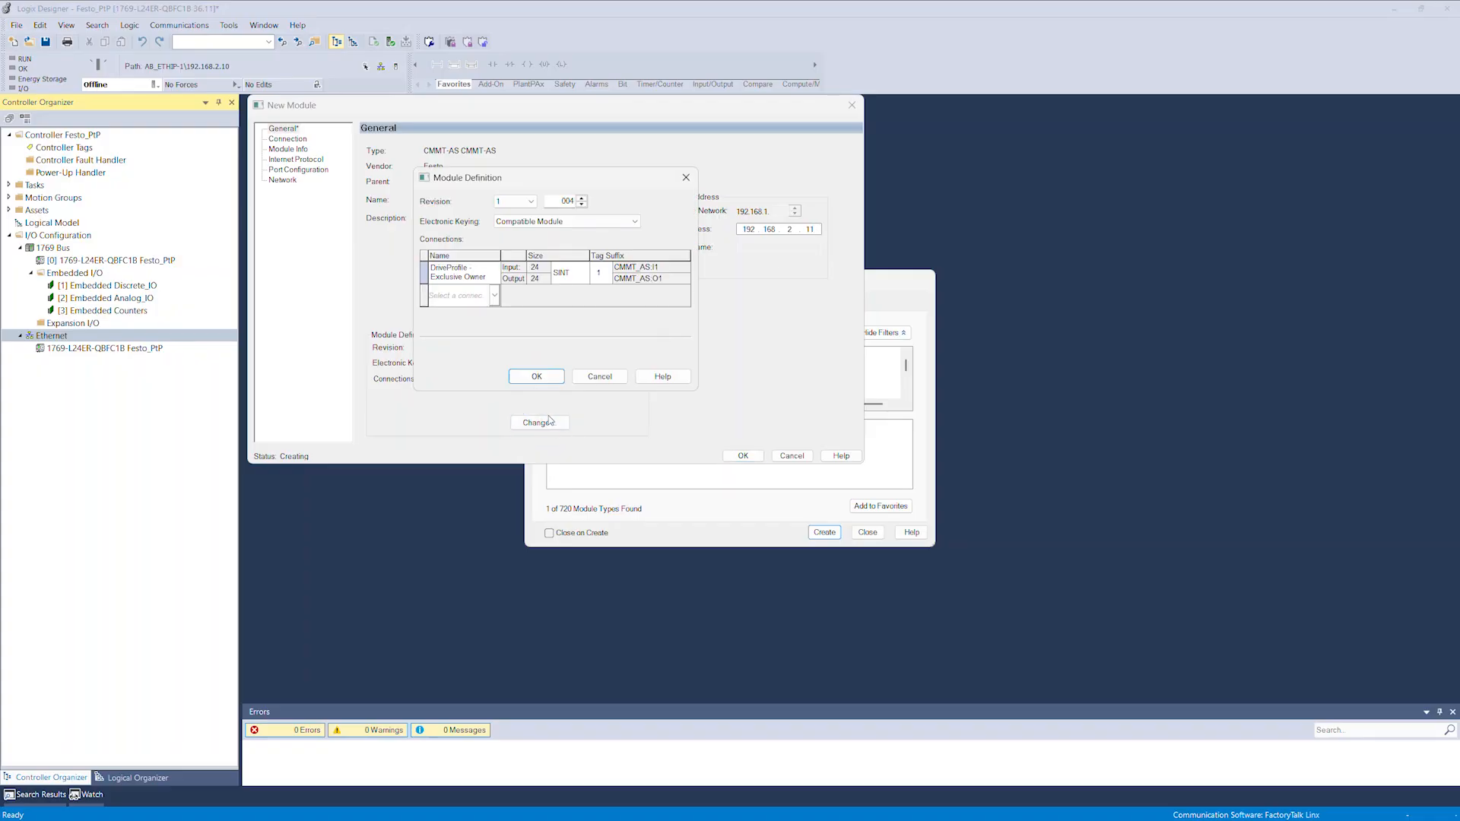
pyautogui.click(590, 275)
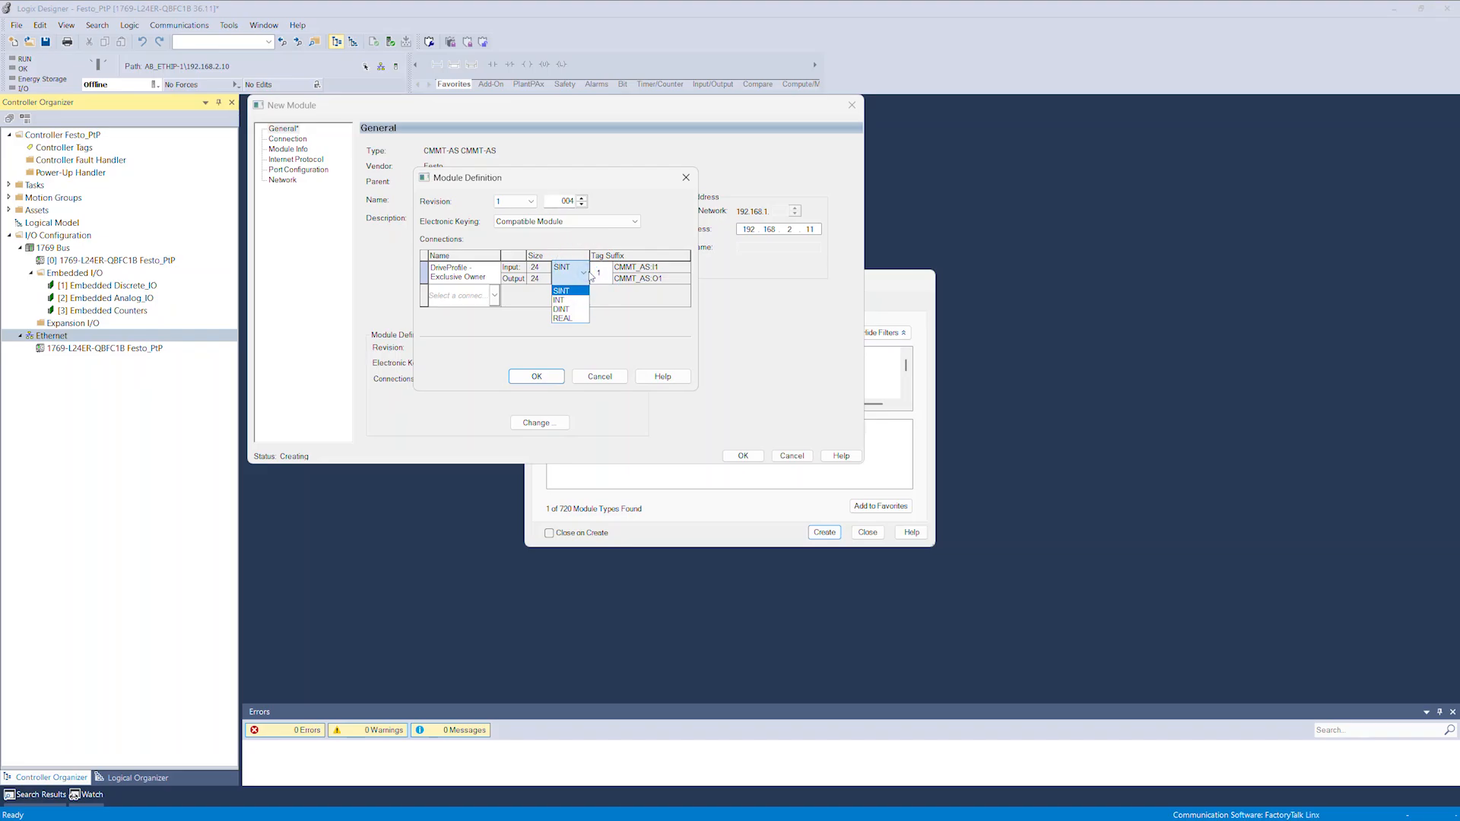
pyautogui.click(580, 300)
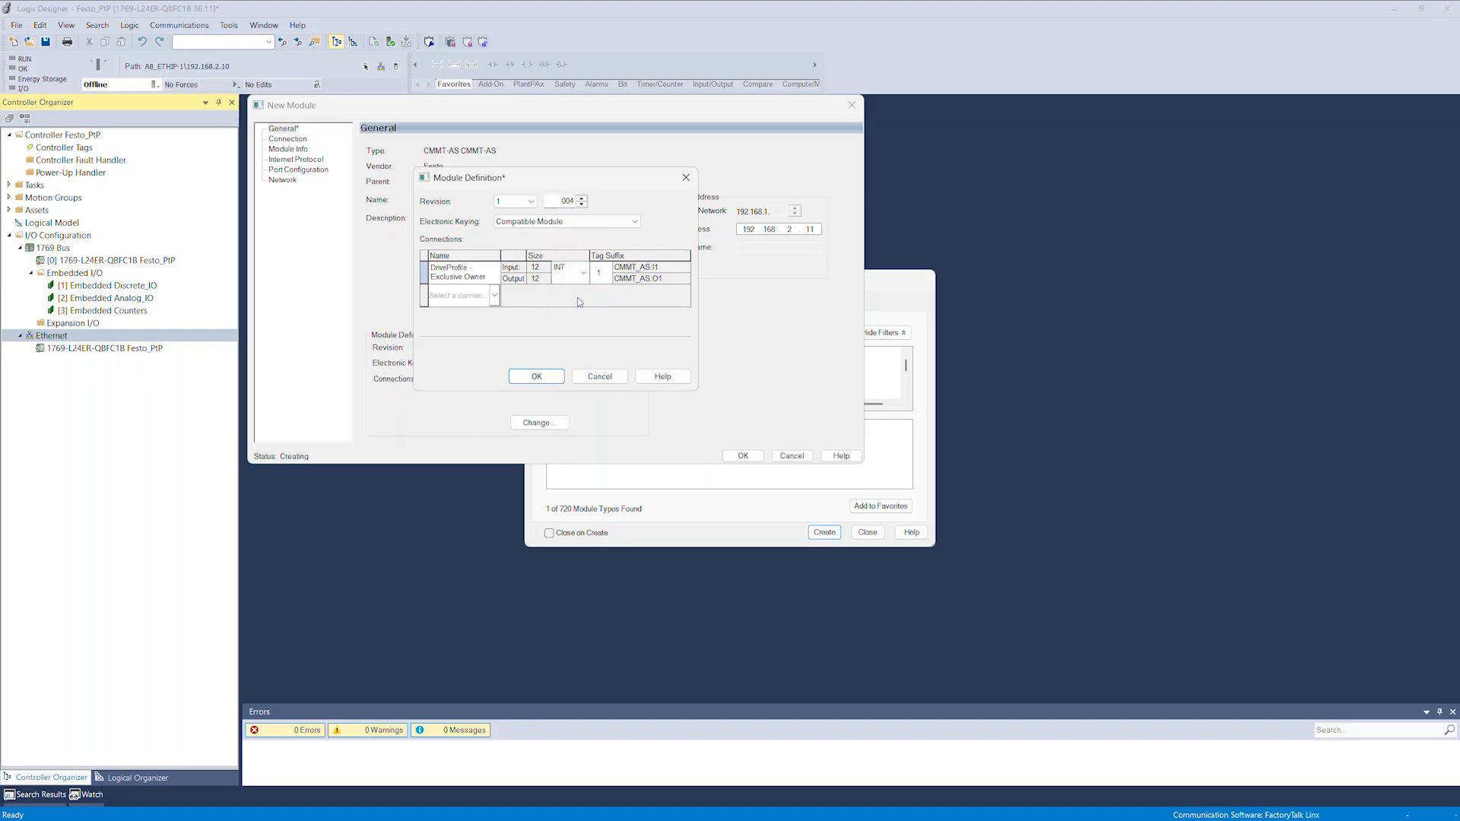
pyautogui.click(497, 296)
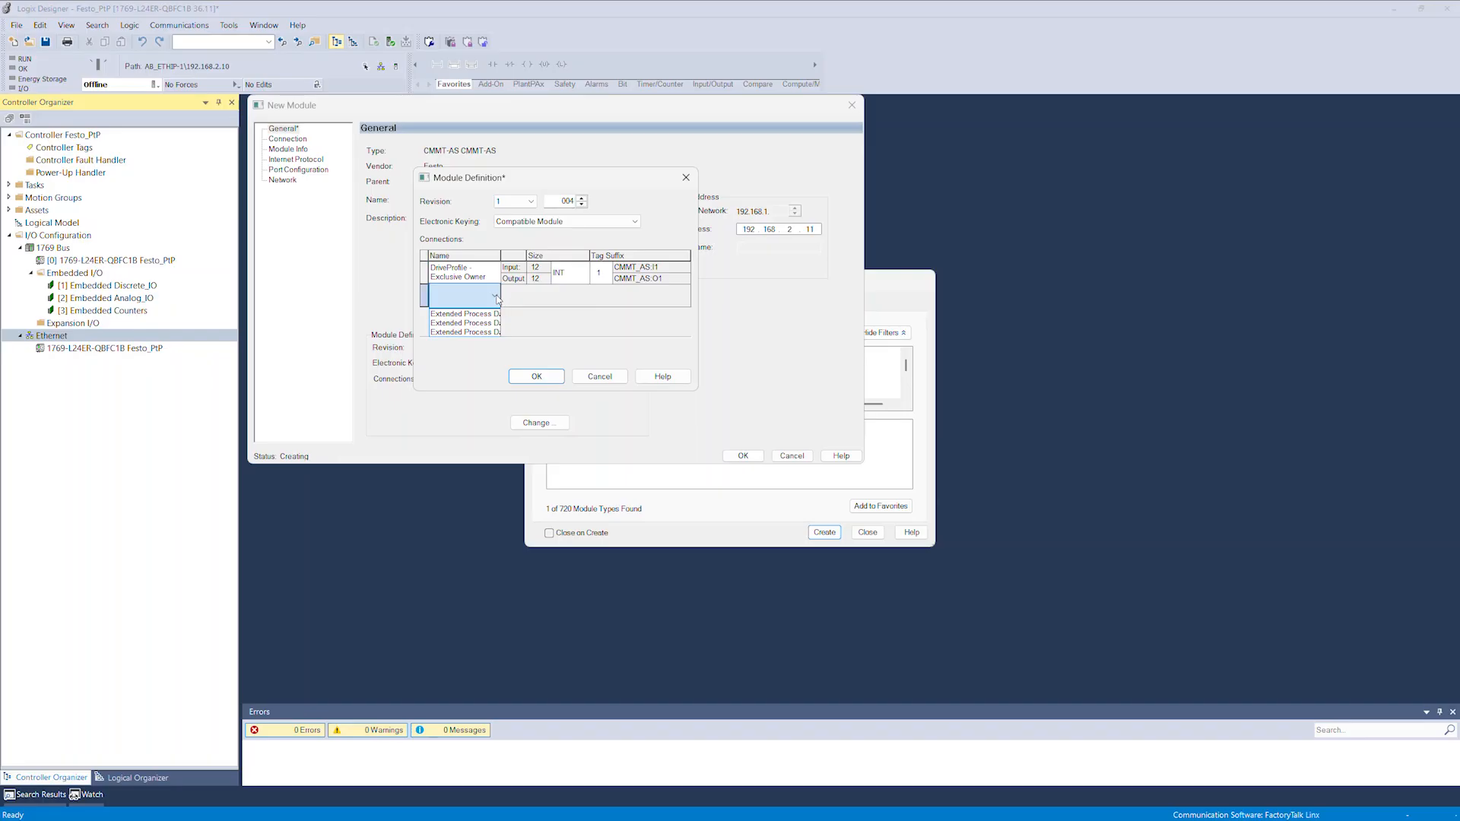
pyautogui.click(485, 314)
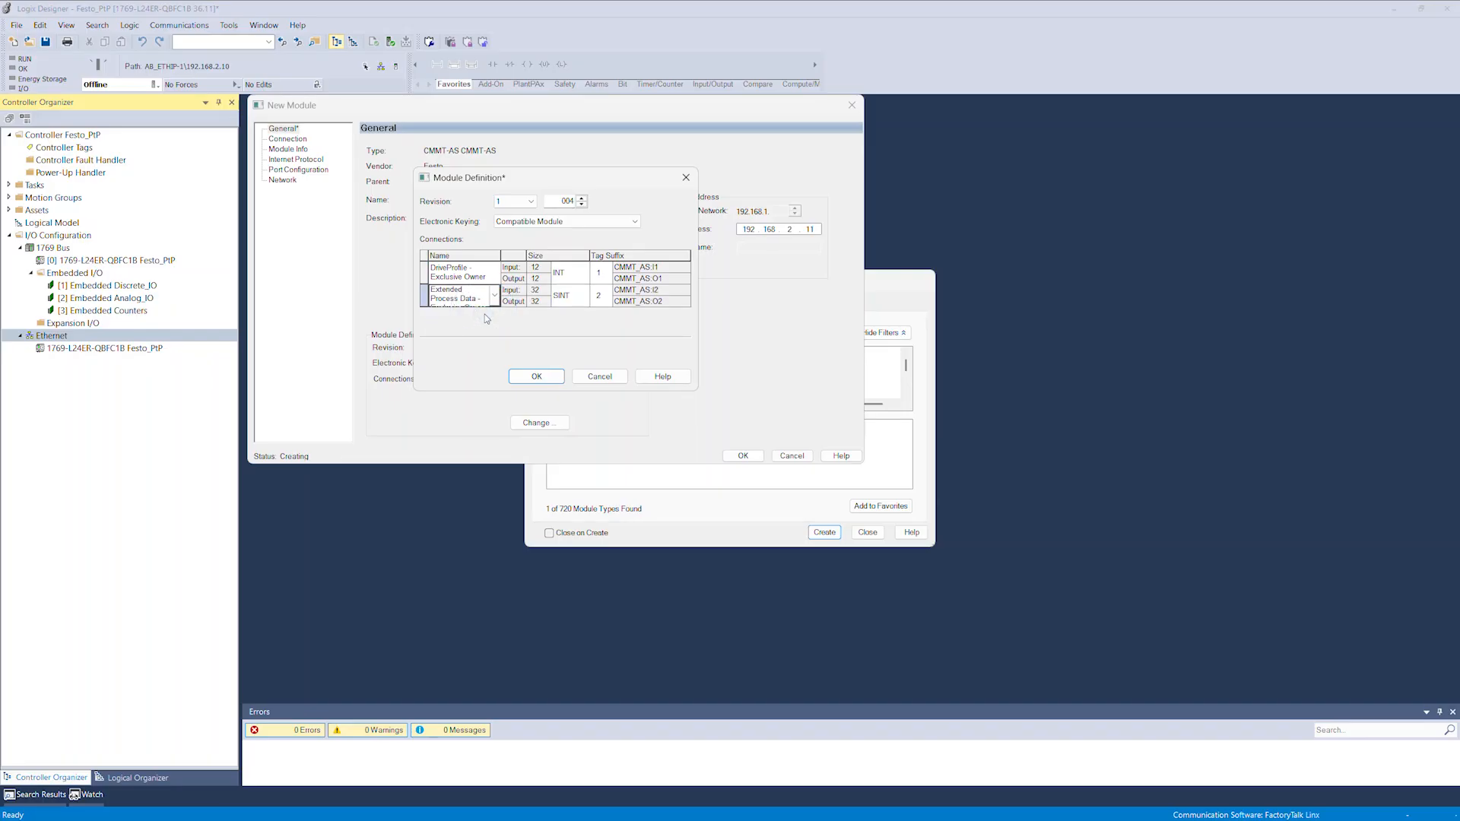
pyautogui.click(539, 379)
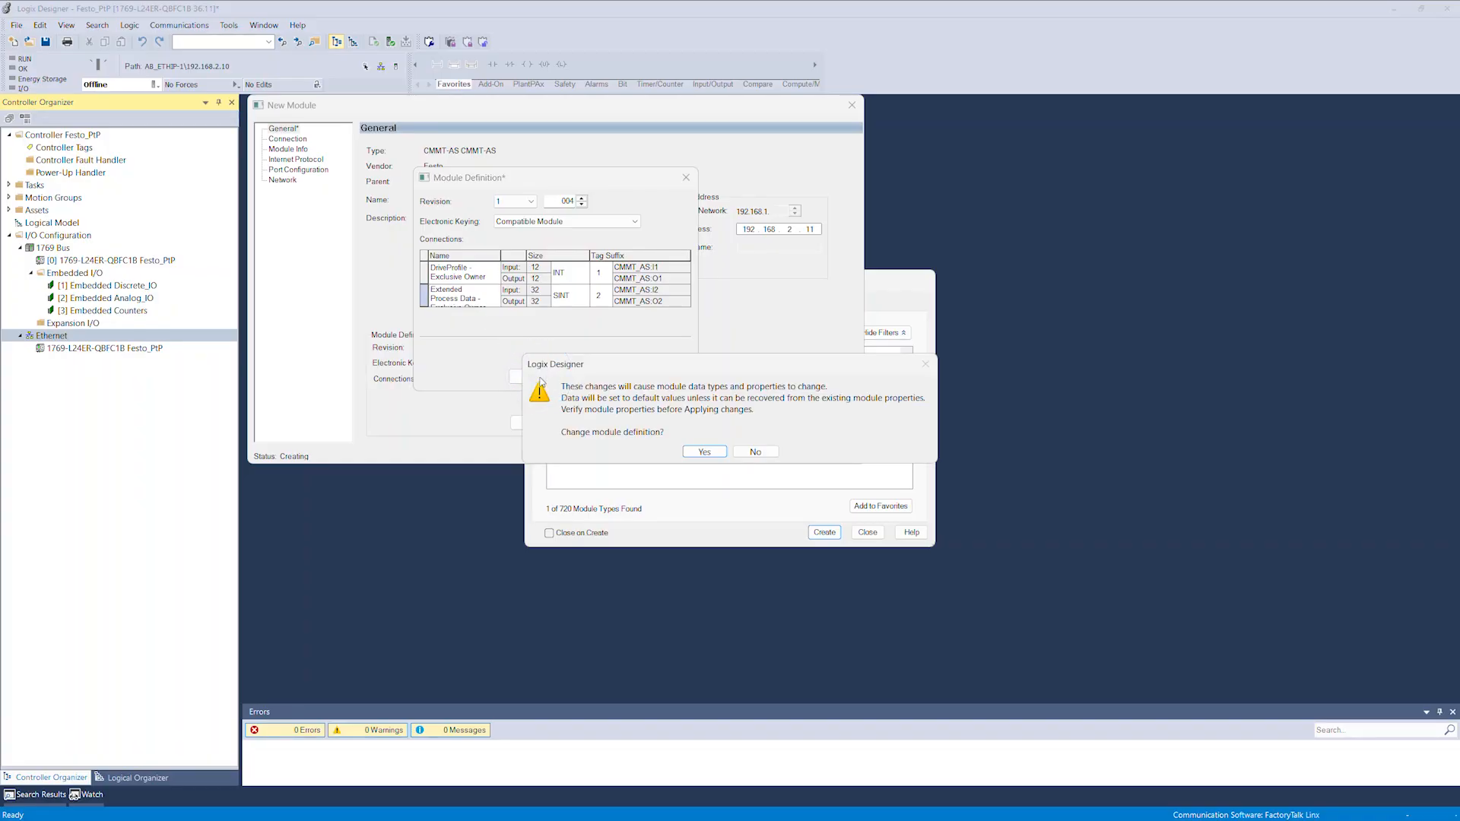
pyautogui.click(688, 454)
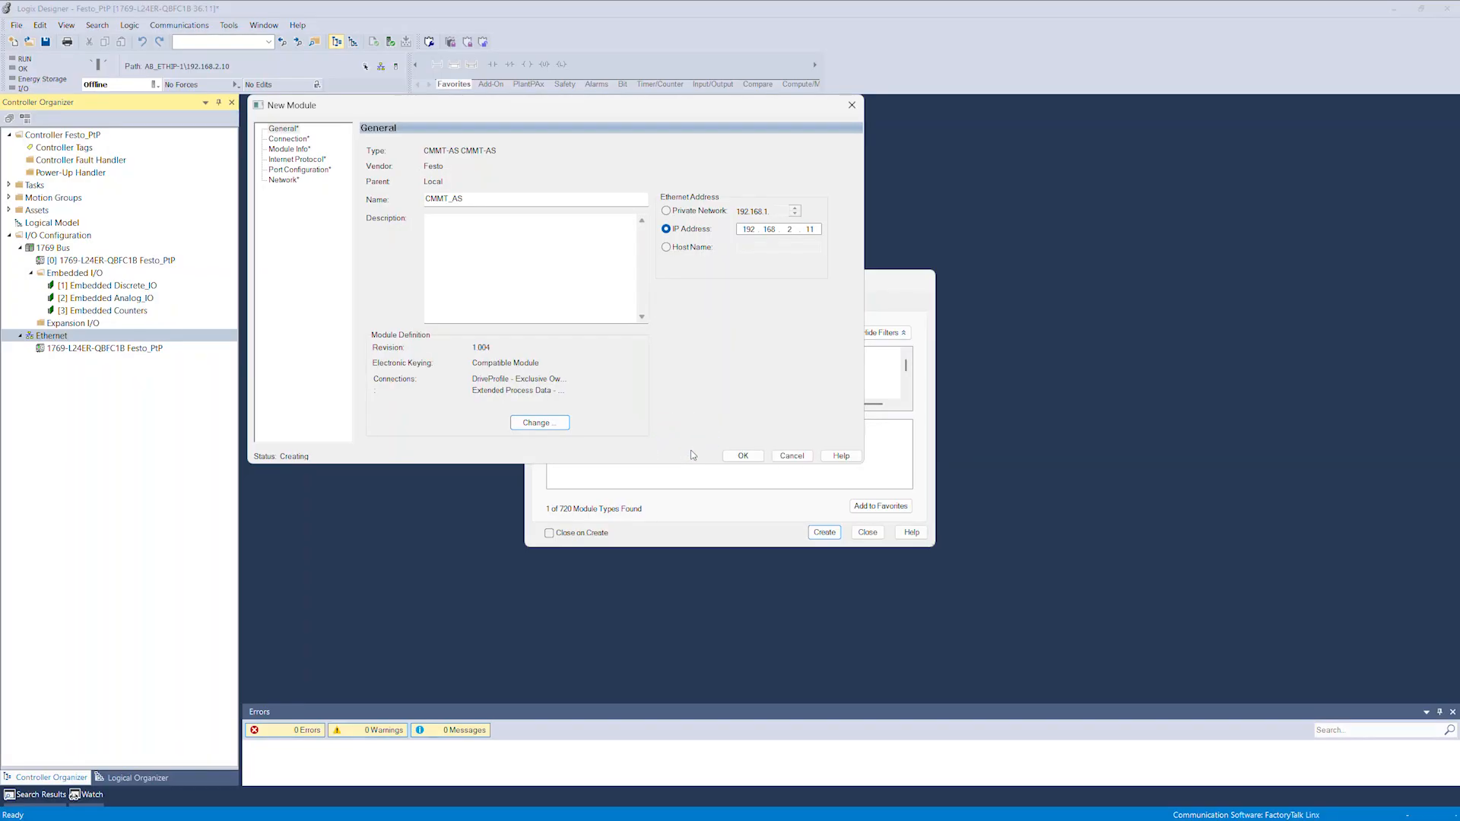
# Create the configured CMMT_AS module and close the module selection, cancelling the additional generic Ethernet module.
pyautogui.click(729, 459)
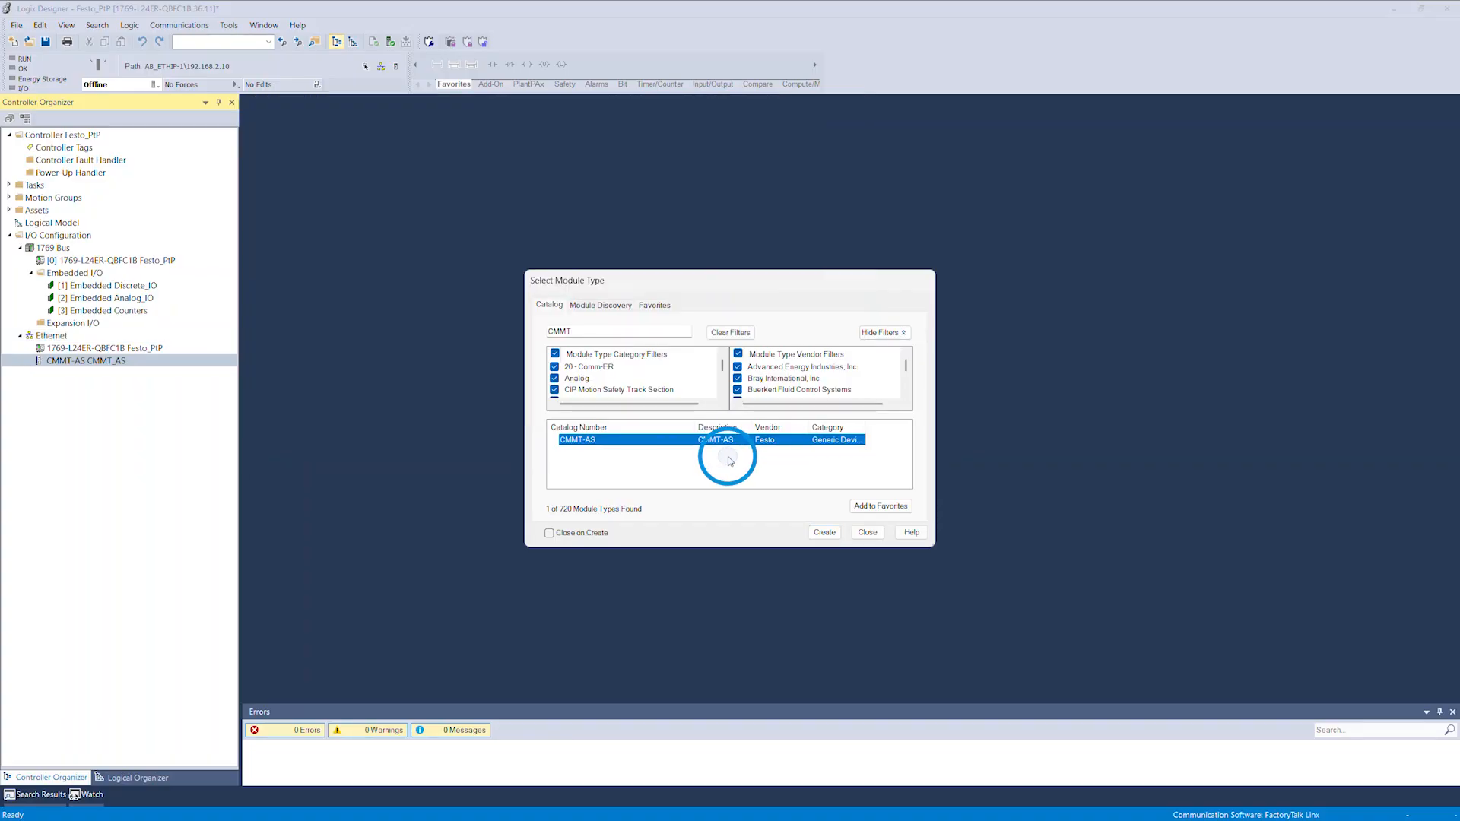
pyautogui.click(873, 533)
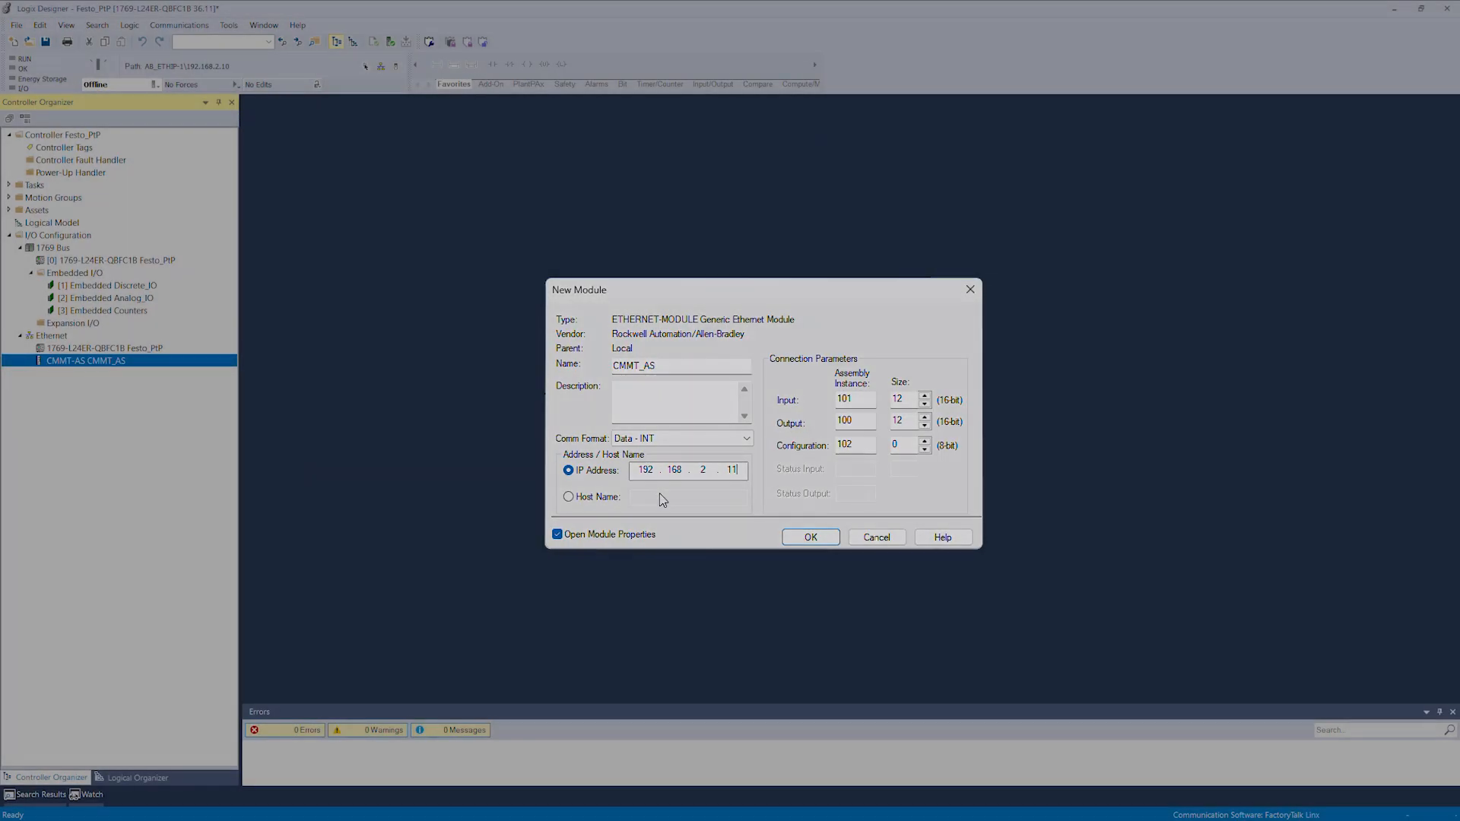
pyautogui.click(875, 537)
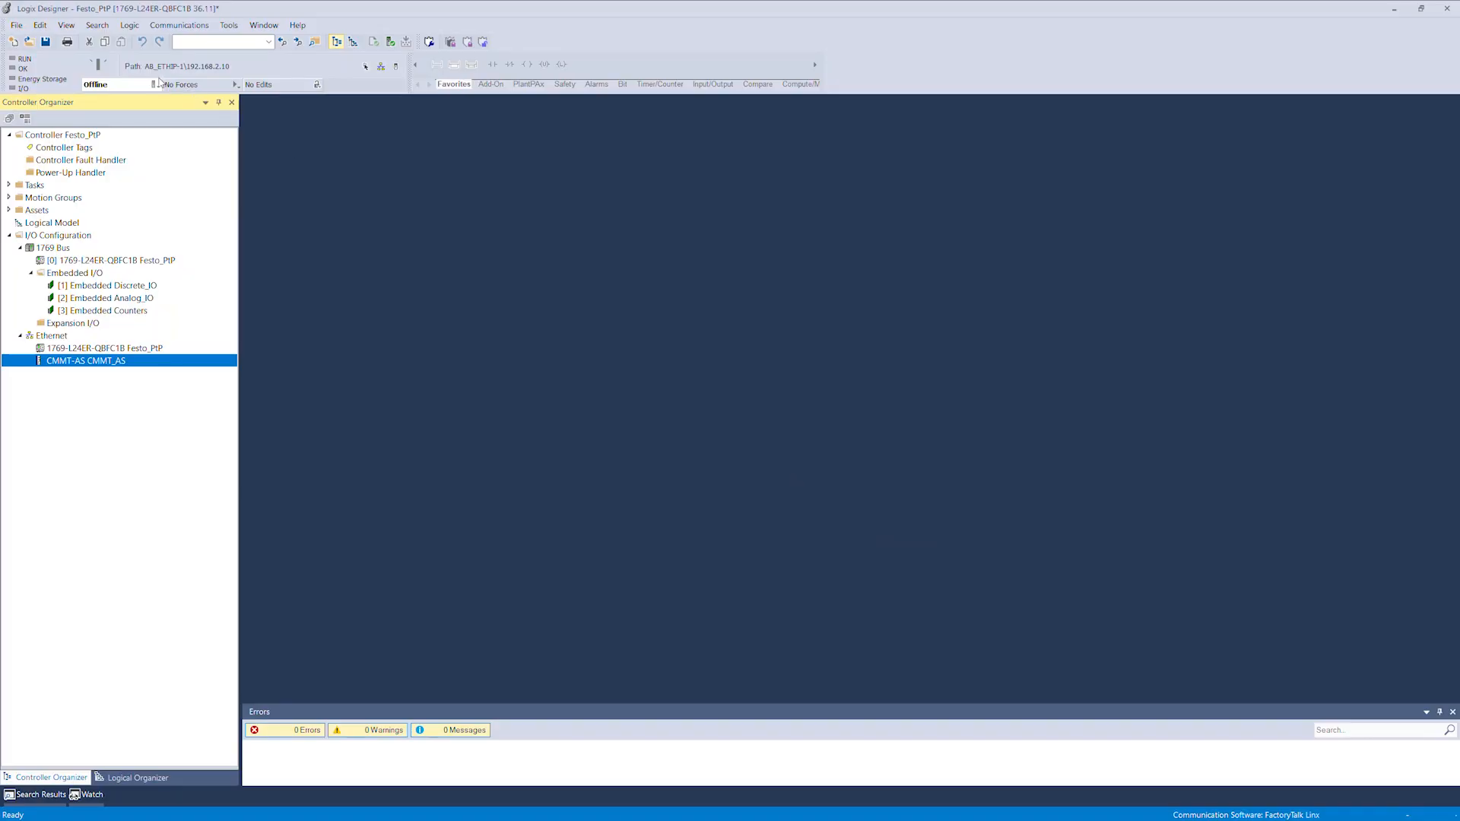
# Download the Festo_PtP project to the controller and switch the controller to Remote Run mode.
pyautogui.click(155, 84)
pyautogui.click(175, 131)
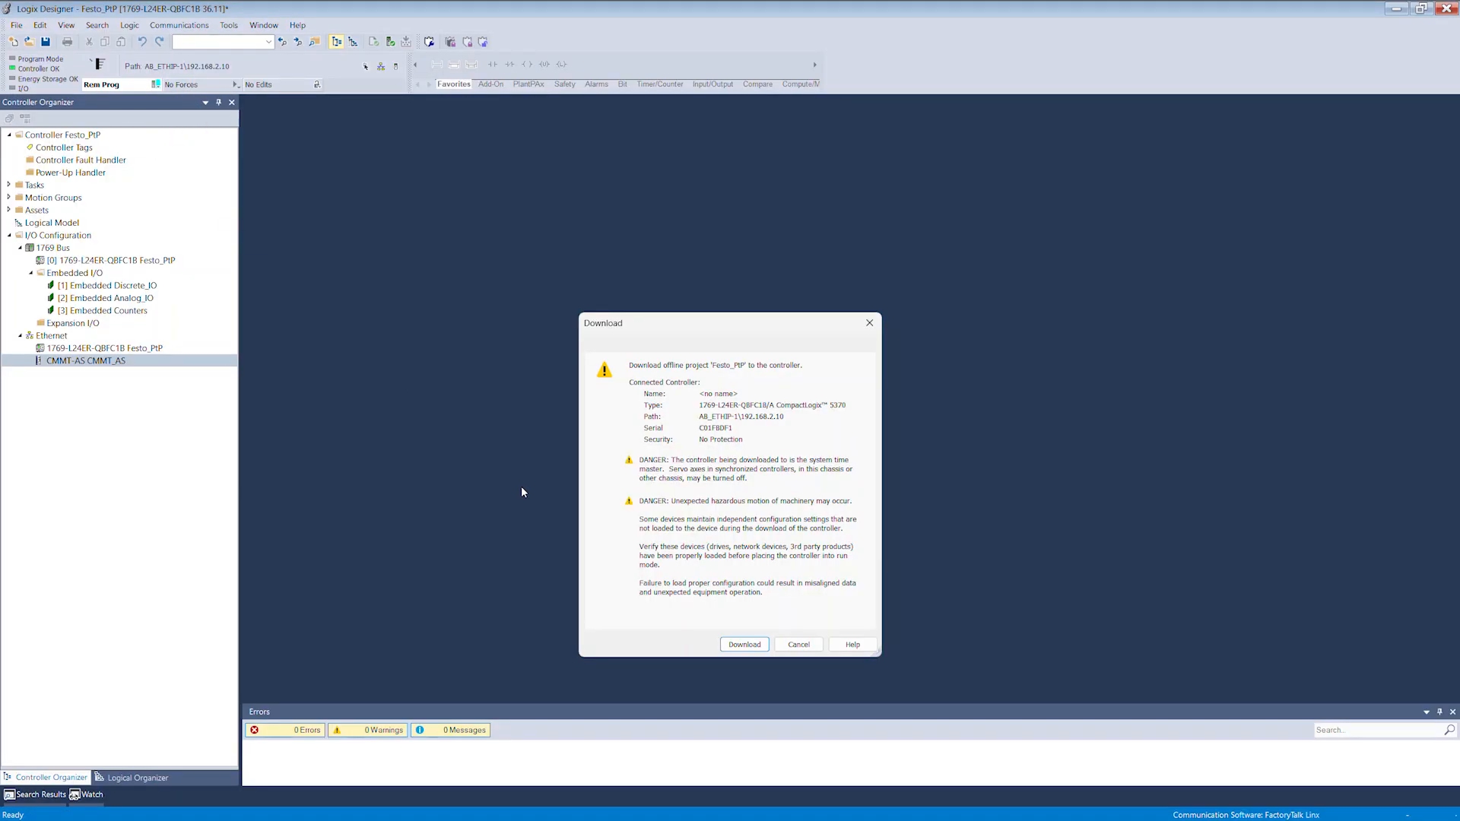
pyautogui.click(768, 649)
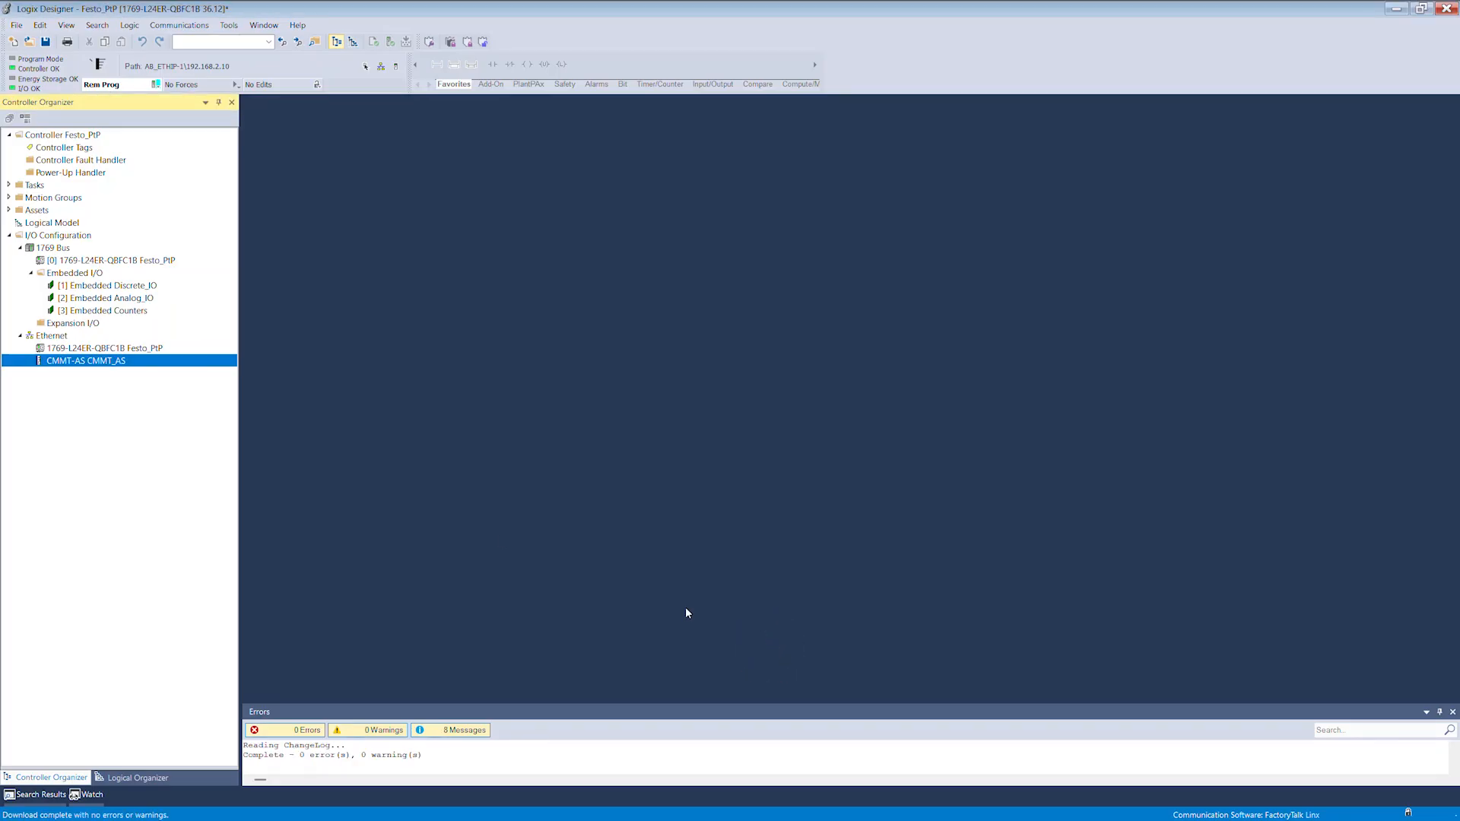
pyautogui.click(154, 85)
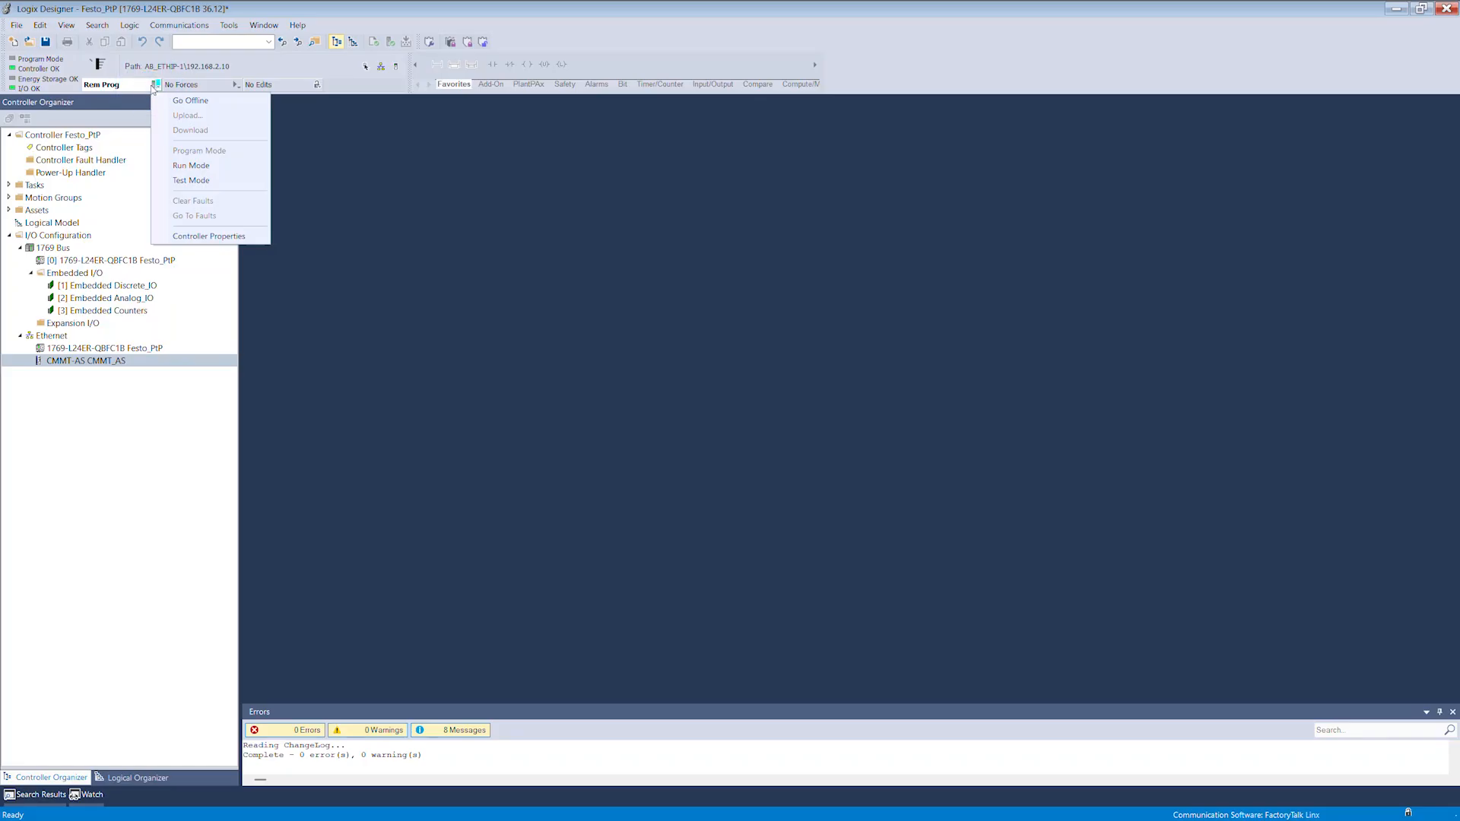
pyautogui.click(184, 167)
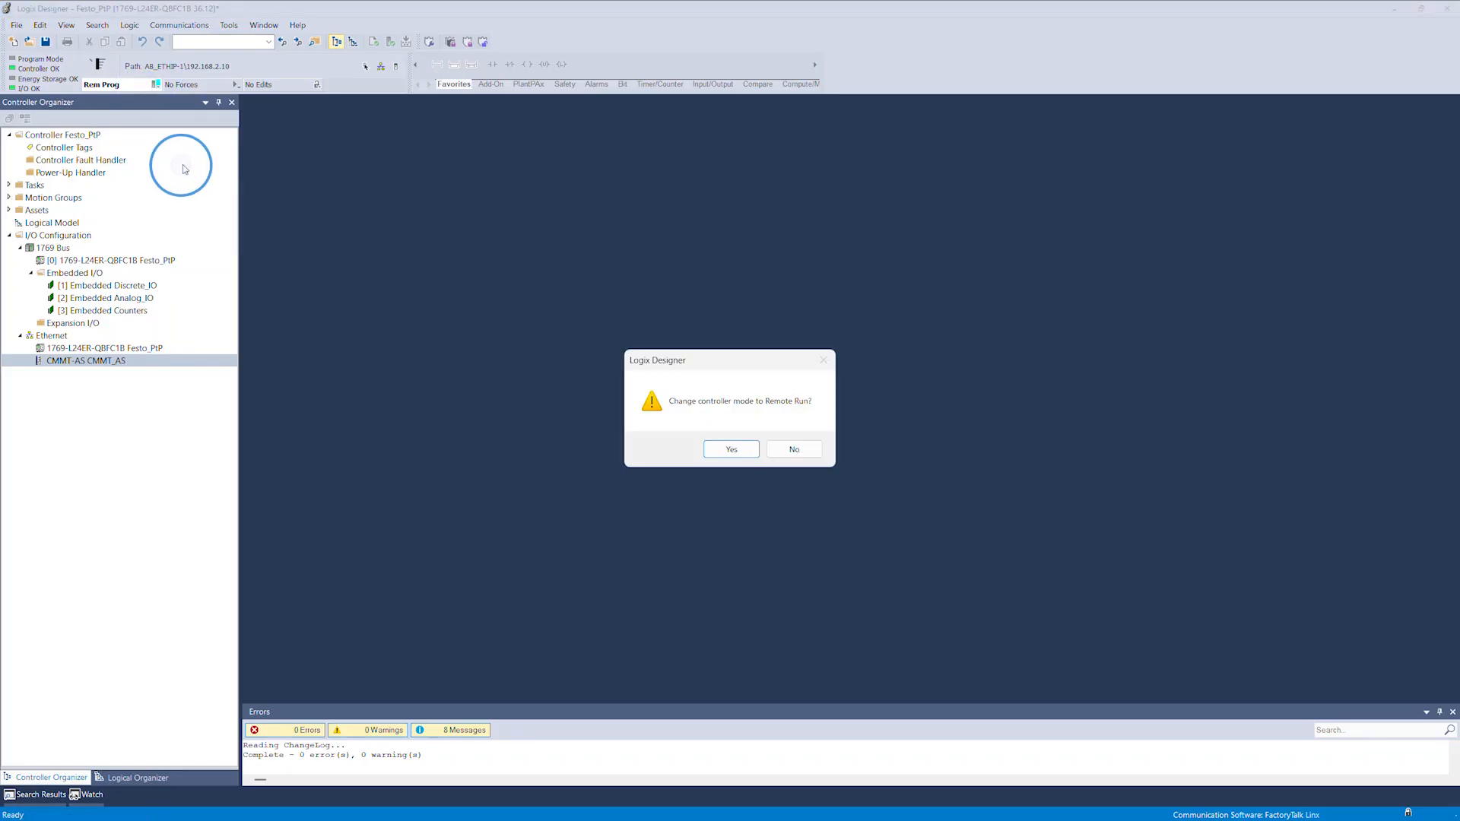
pyautogui.click(736, 451)
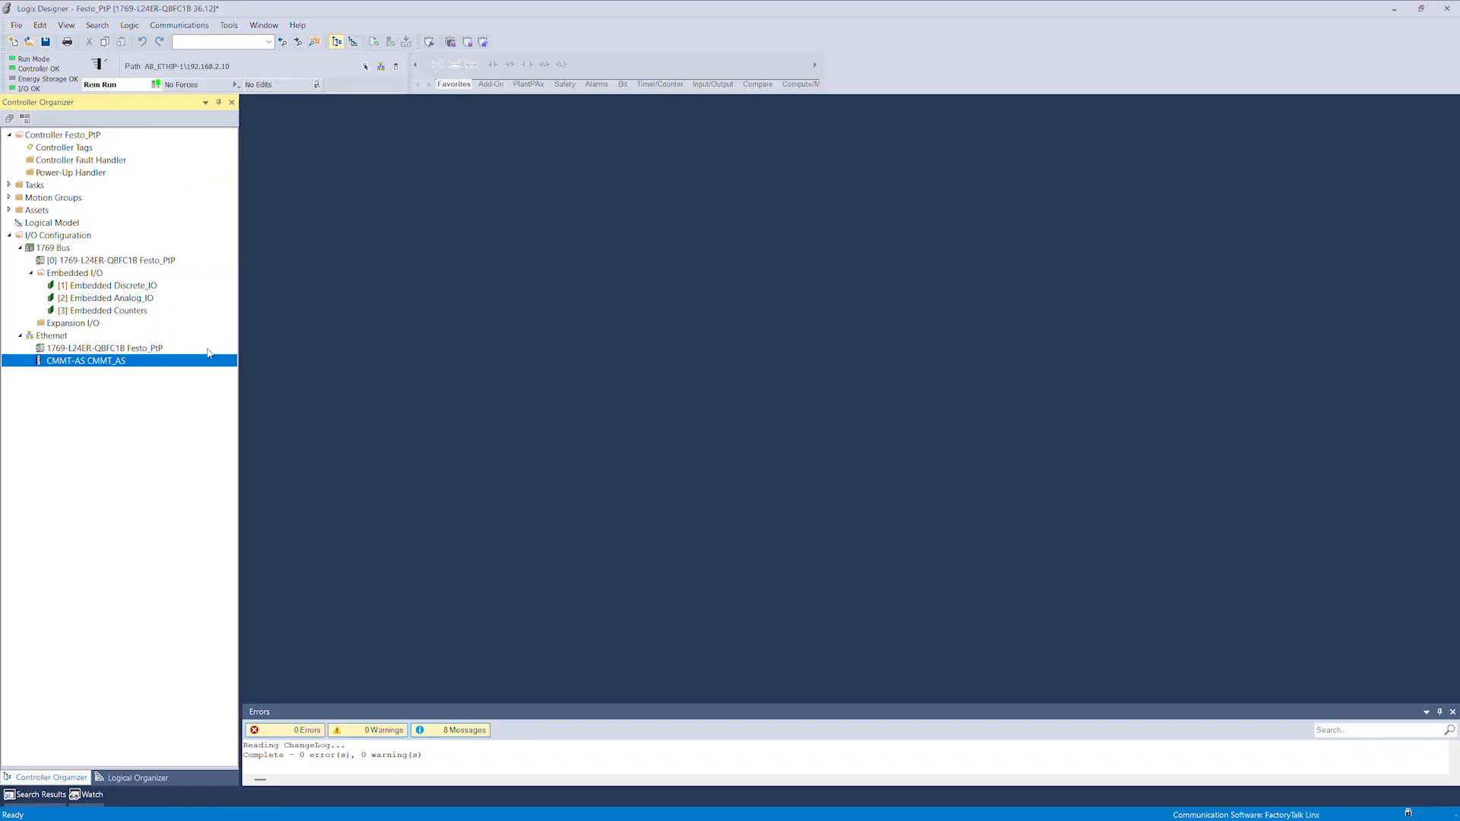
# Open the CMMT_AS module properties to check its connection status, and take the project offline.
pyautogui.doubleClick(60, 359)
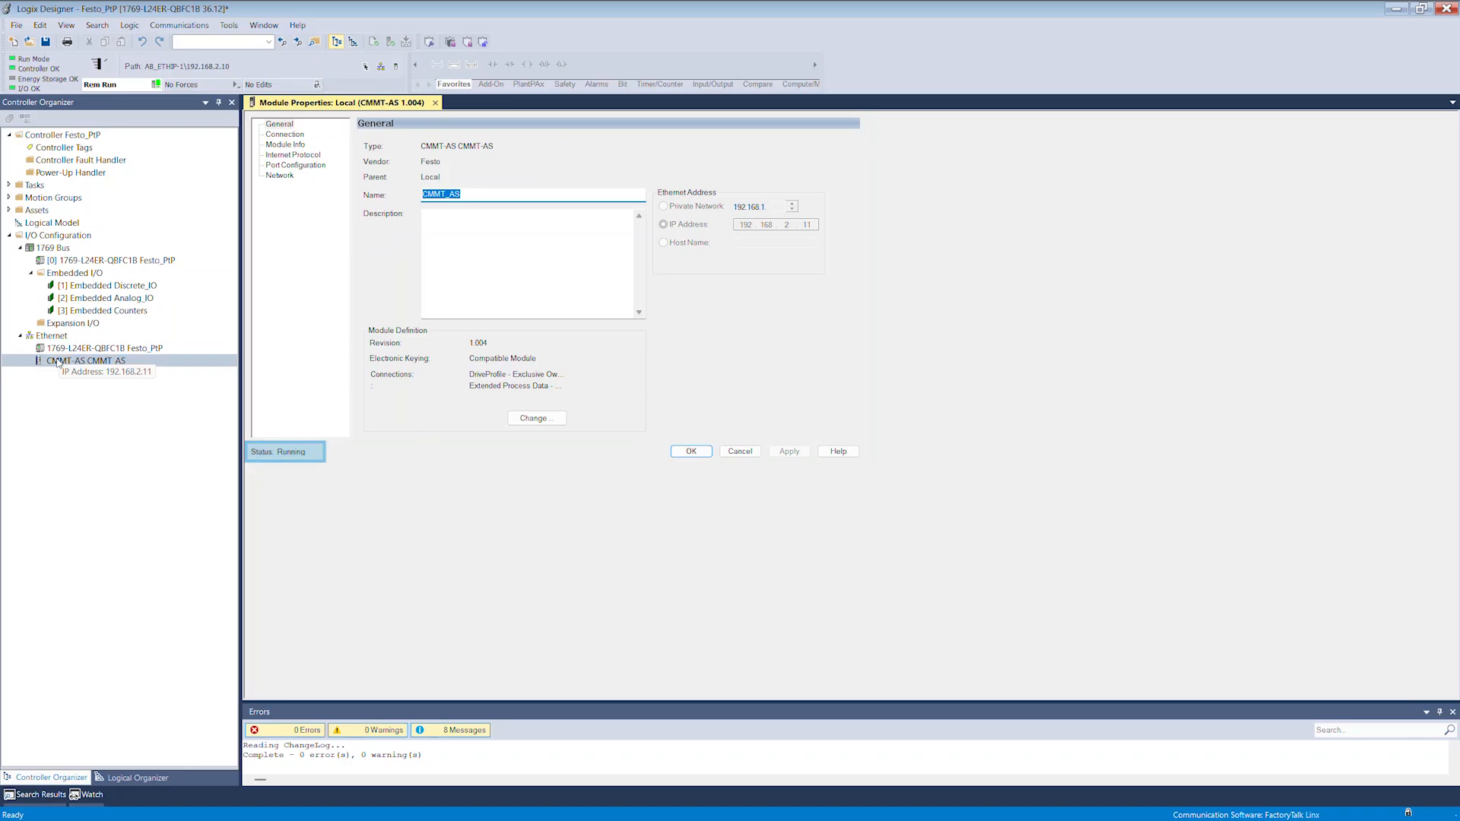
pyautogui.click(156, 84)
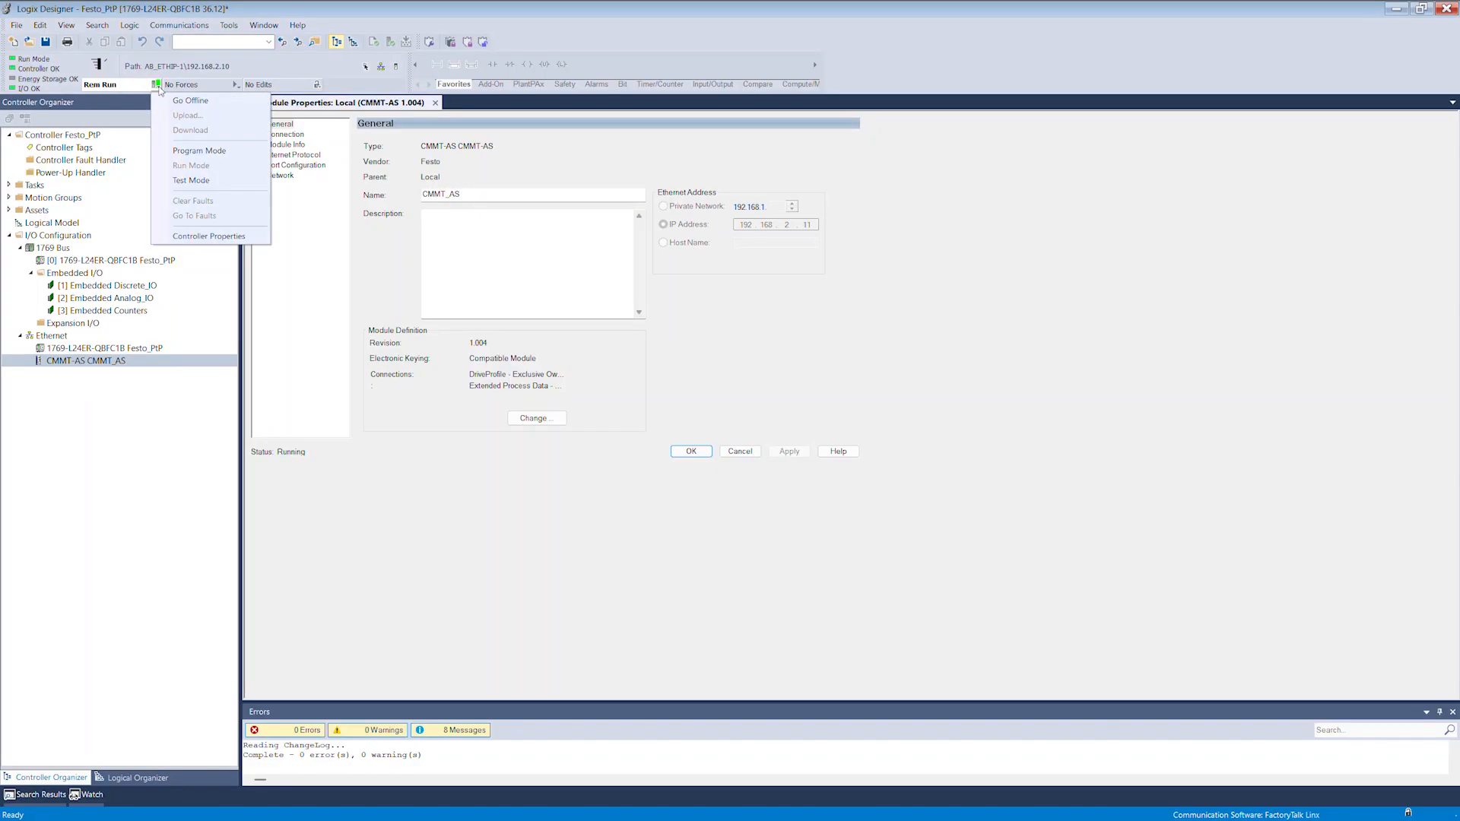
pyautogui.click(175, 100)
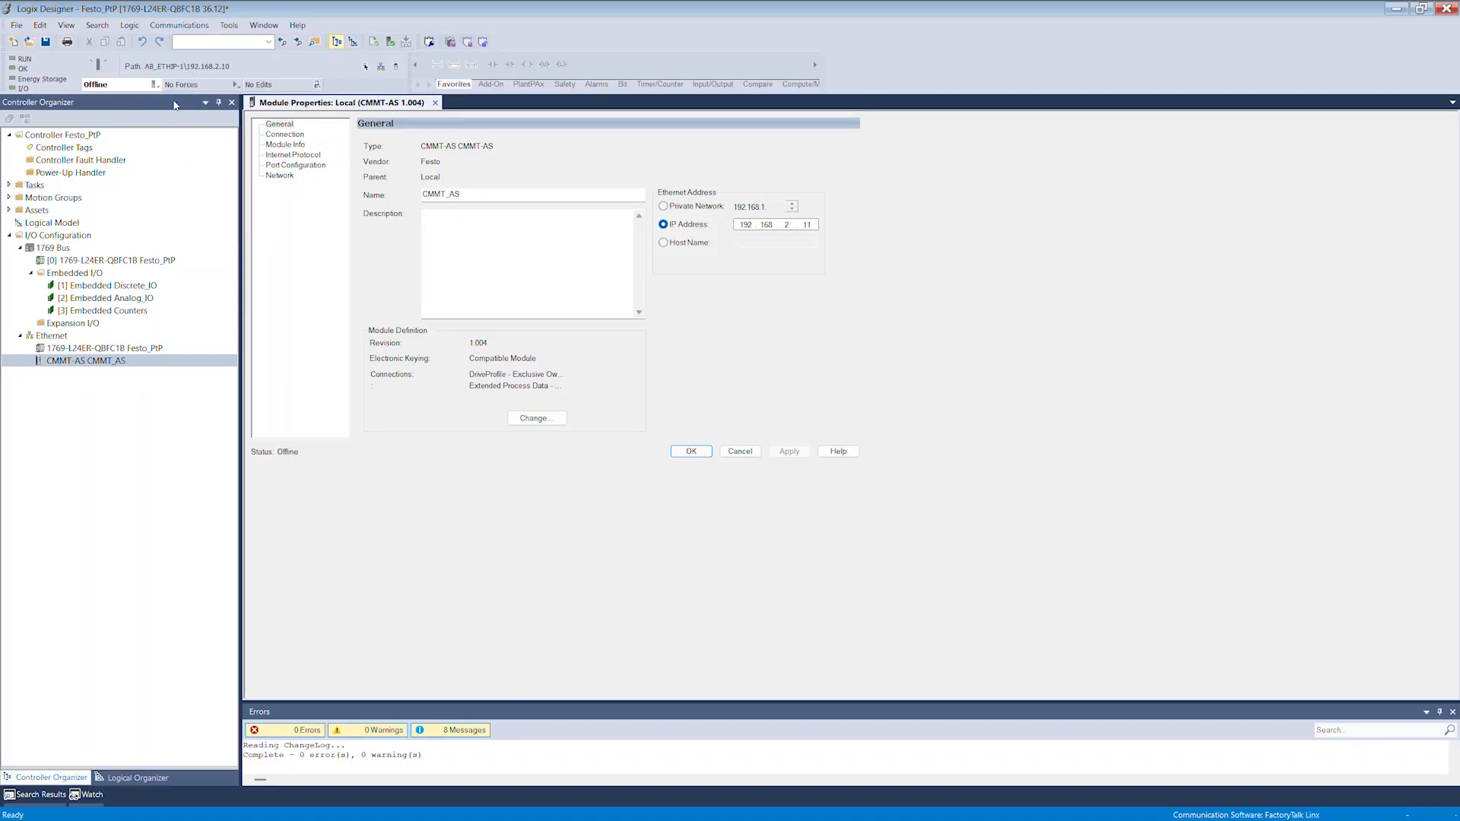
# Import the Add-On Instruction file PTP_Drives_Festo_EIP.L5X into the project with the Create operation.
pyautogui.click(16, 26)
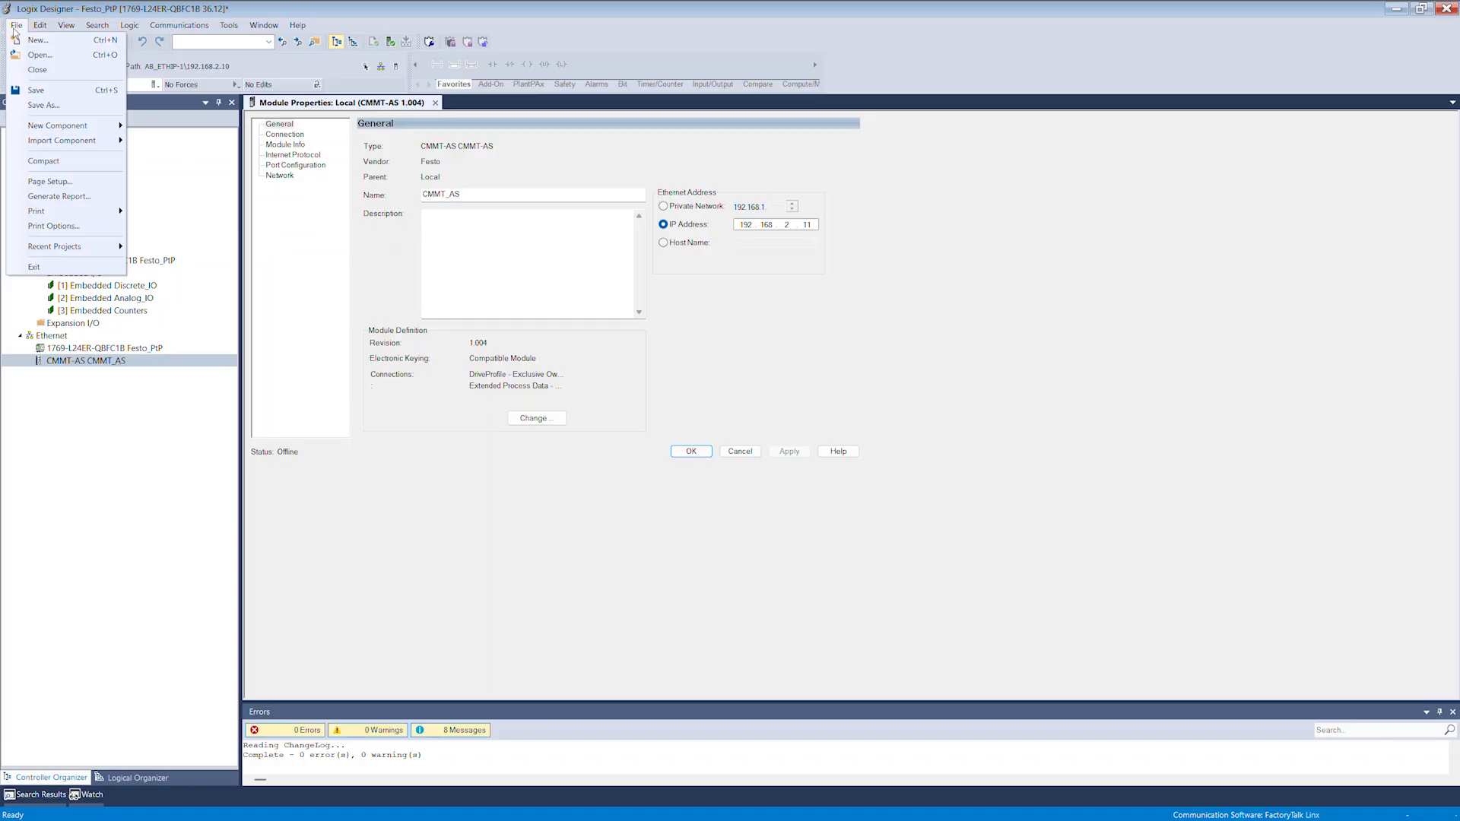
pyautogui.moveTo(40, 145)
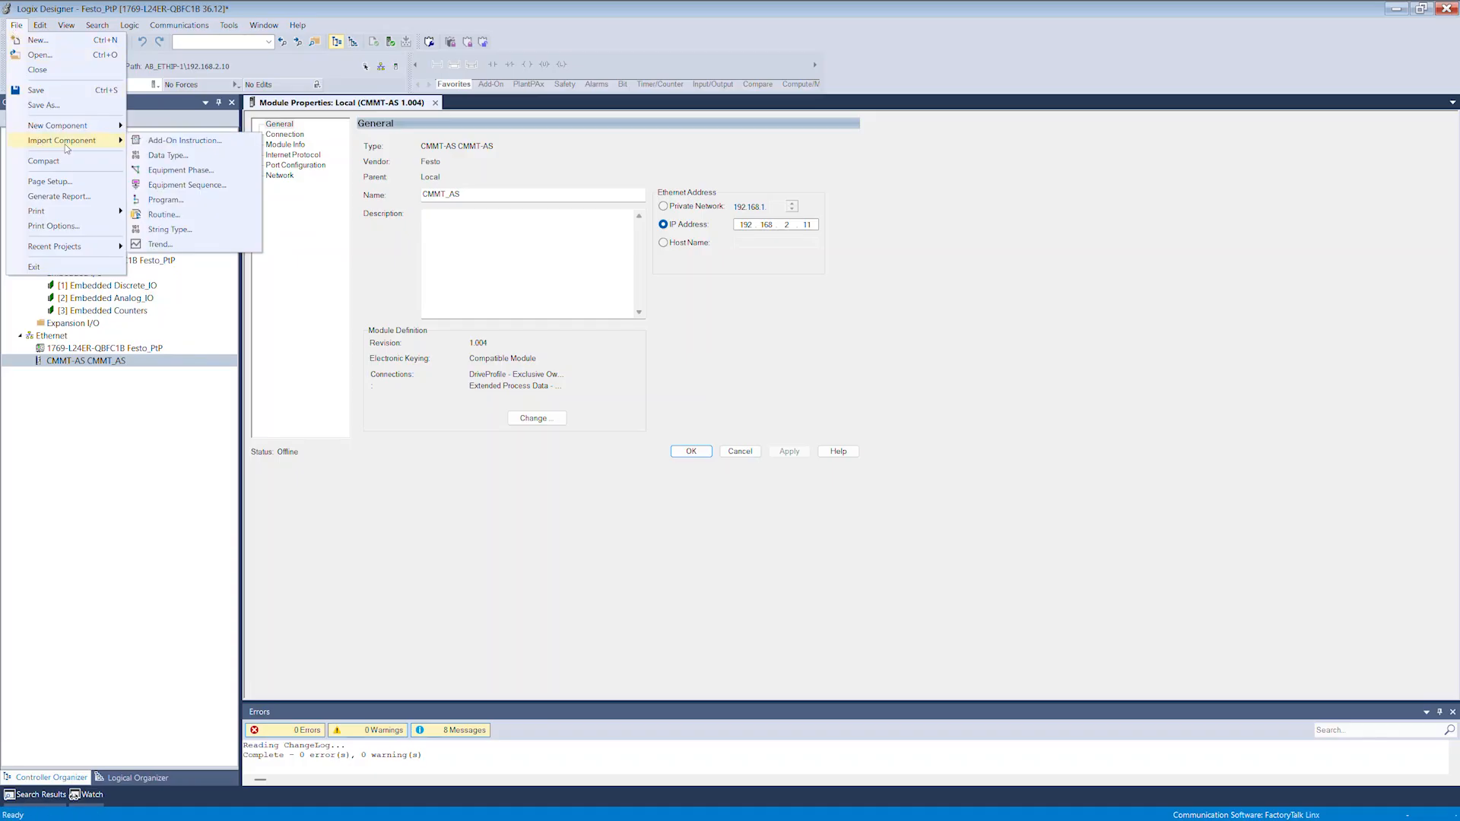
pyautogui.click(184, 141)
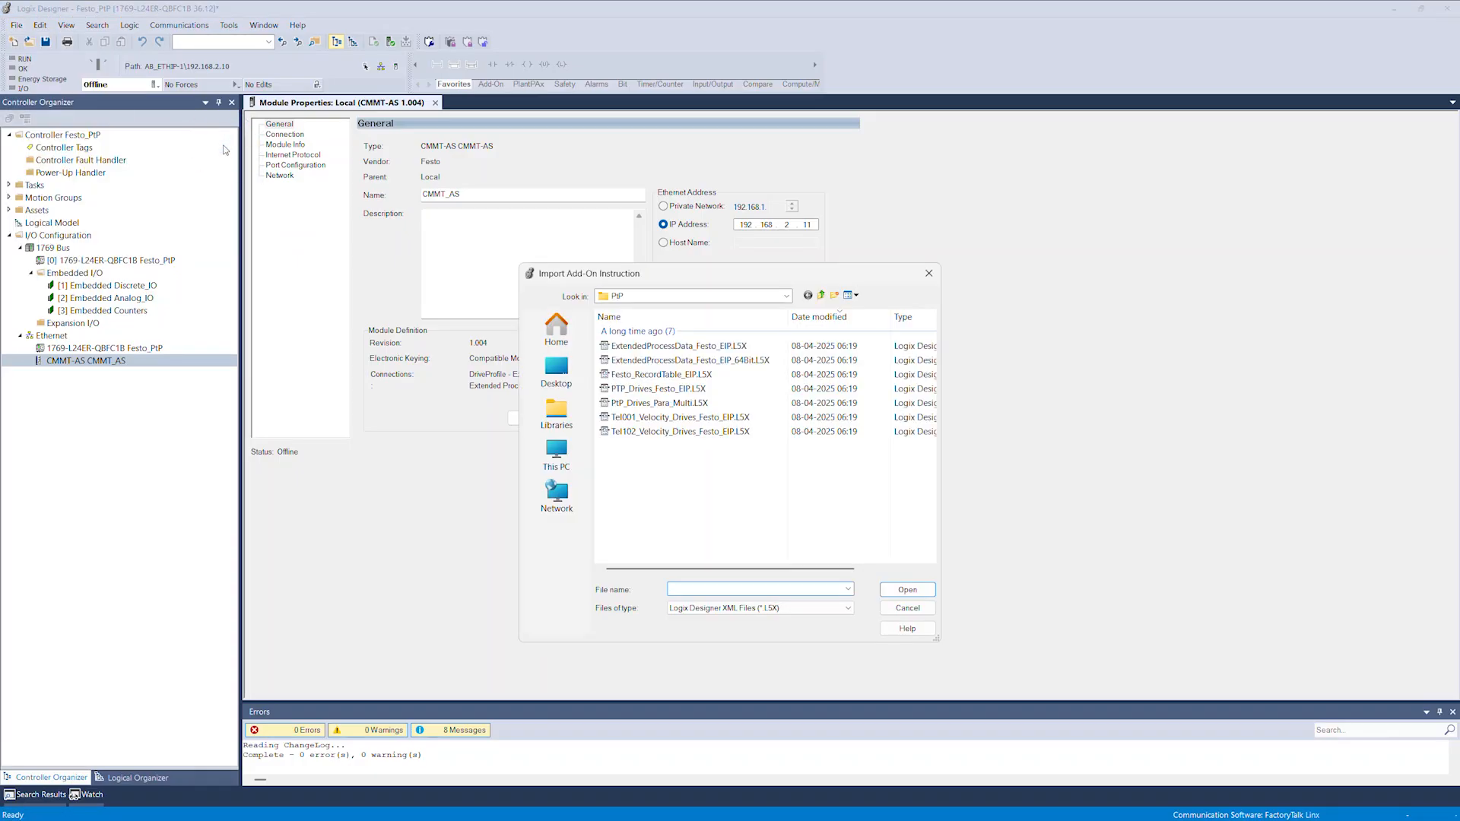
pyautogui.click(687, 389)
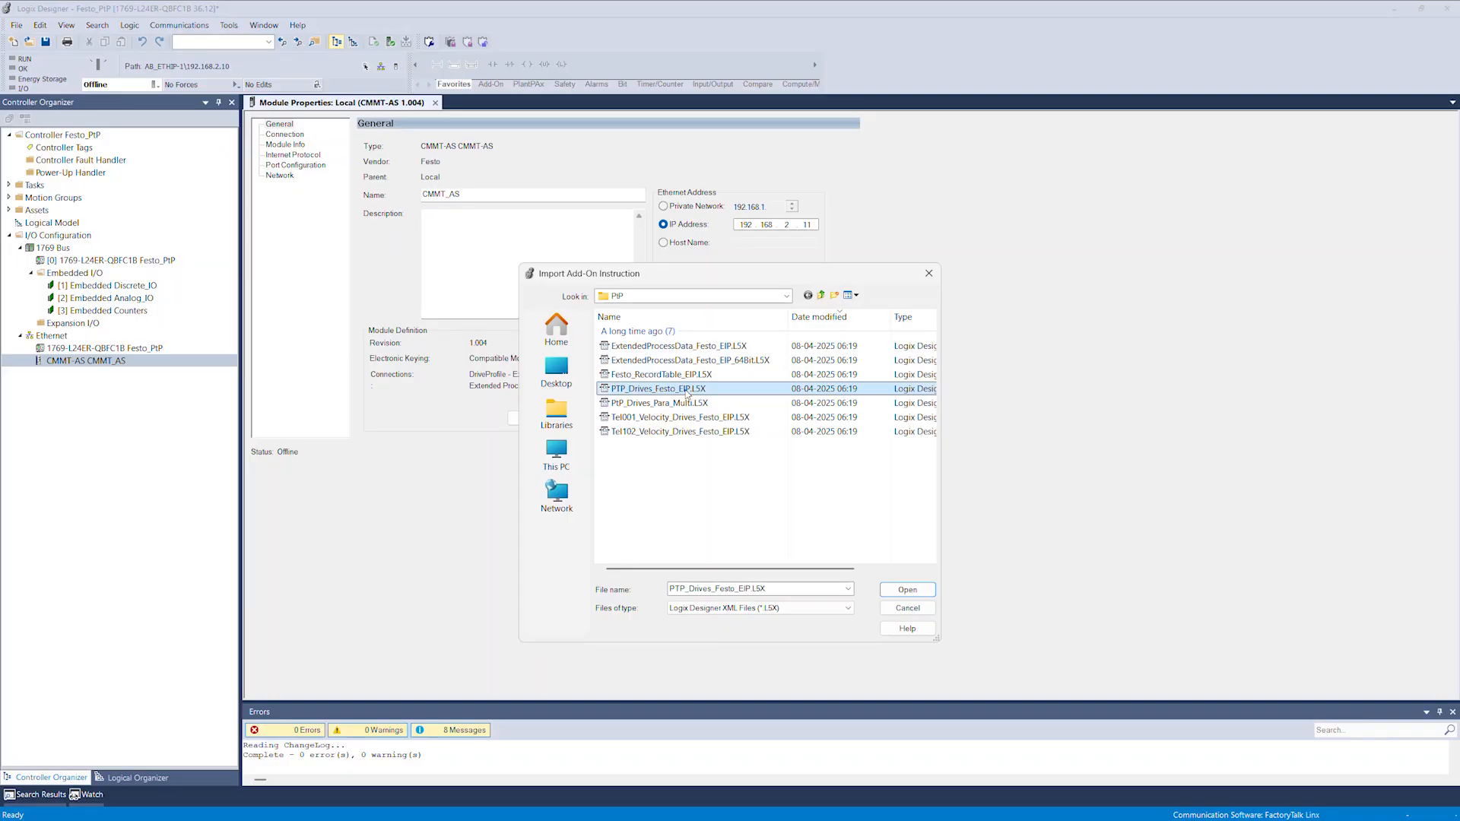
pyautogui.click(900, 591)
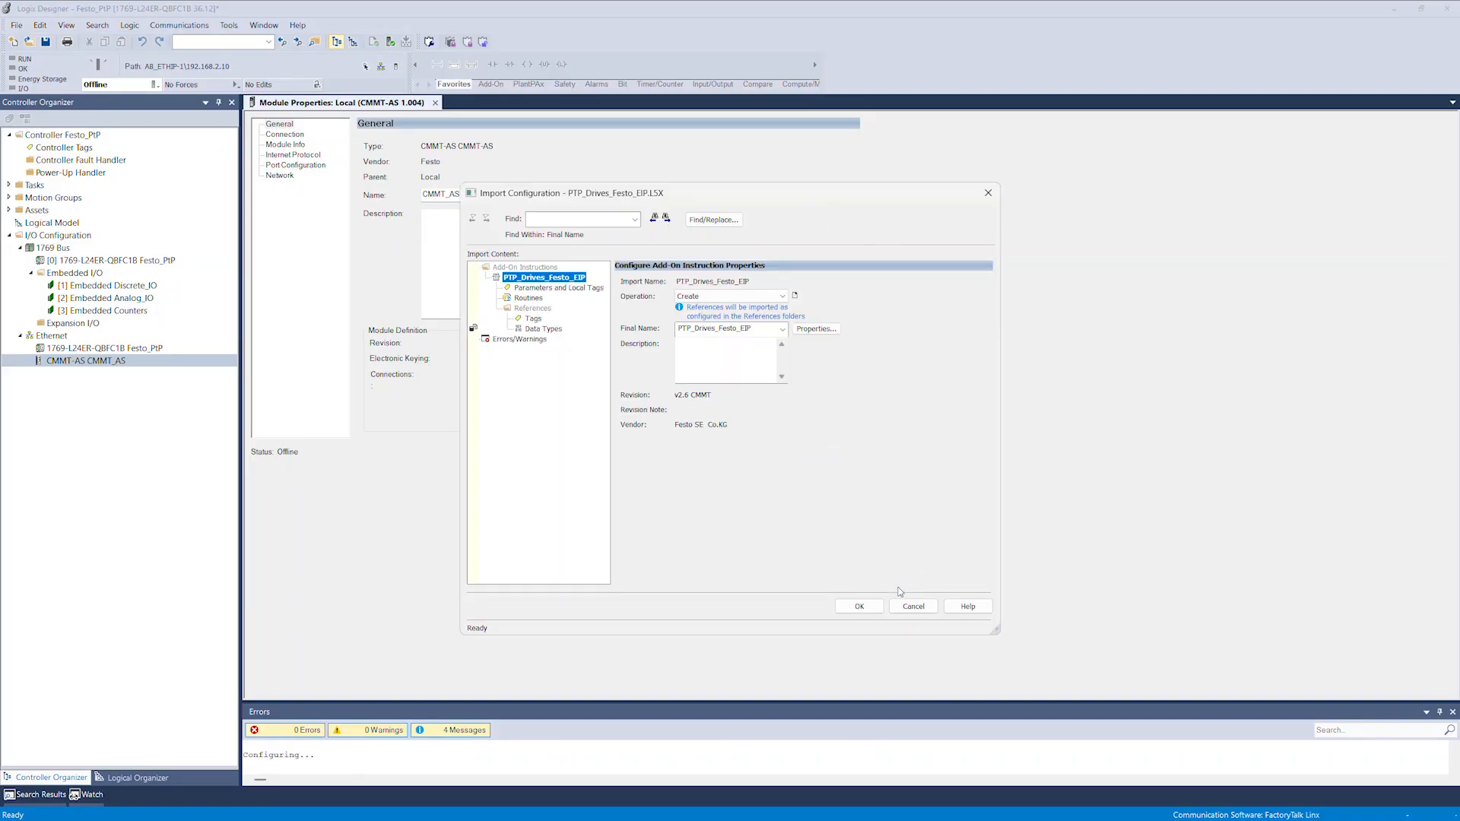
pyautogui.click(862, 607)
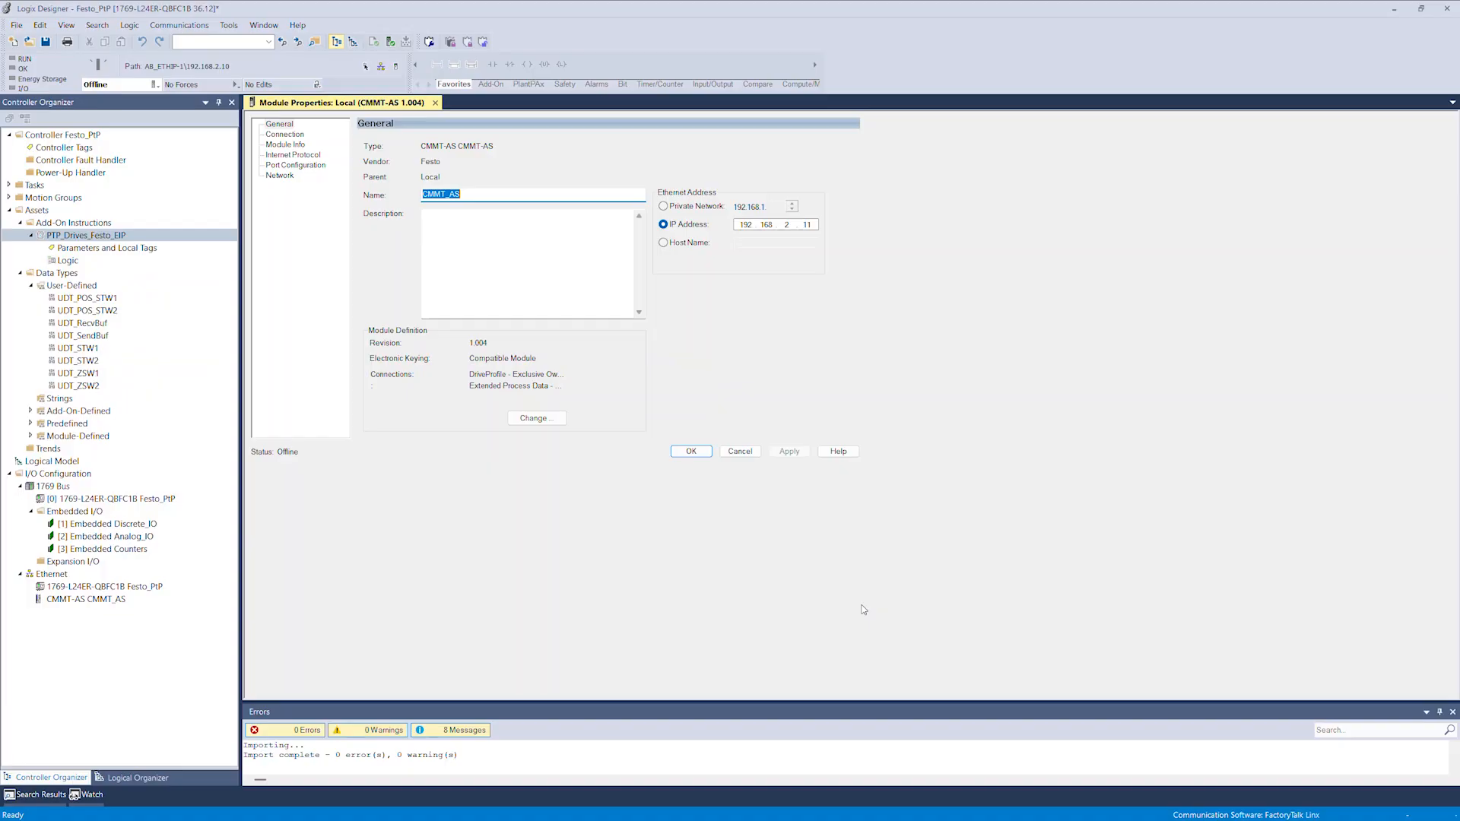
# Open the MainRoutine of MainProgram and place the PTP_Drives_Festo_EIP Add-On Instruction on rung 0.
pyautogui.click(9, 186)
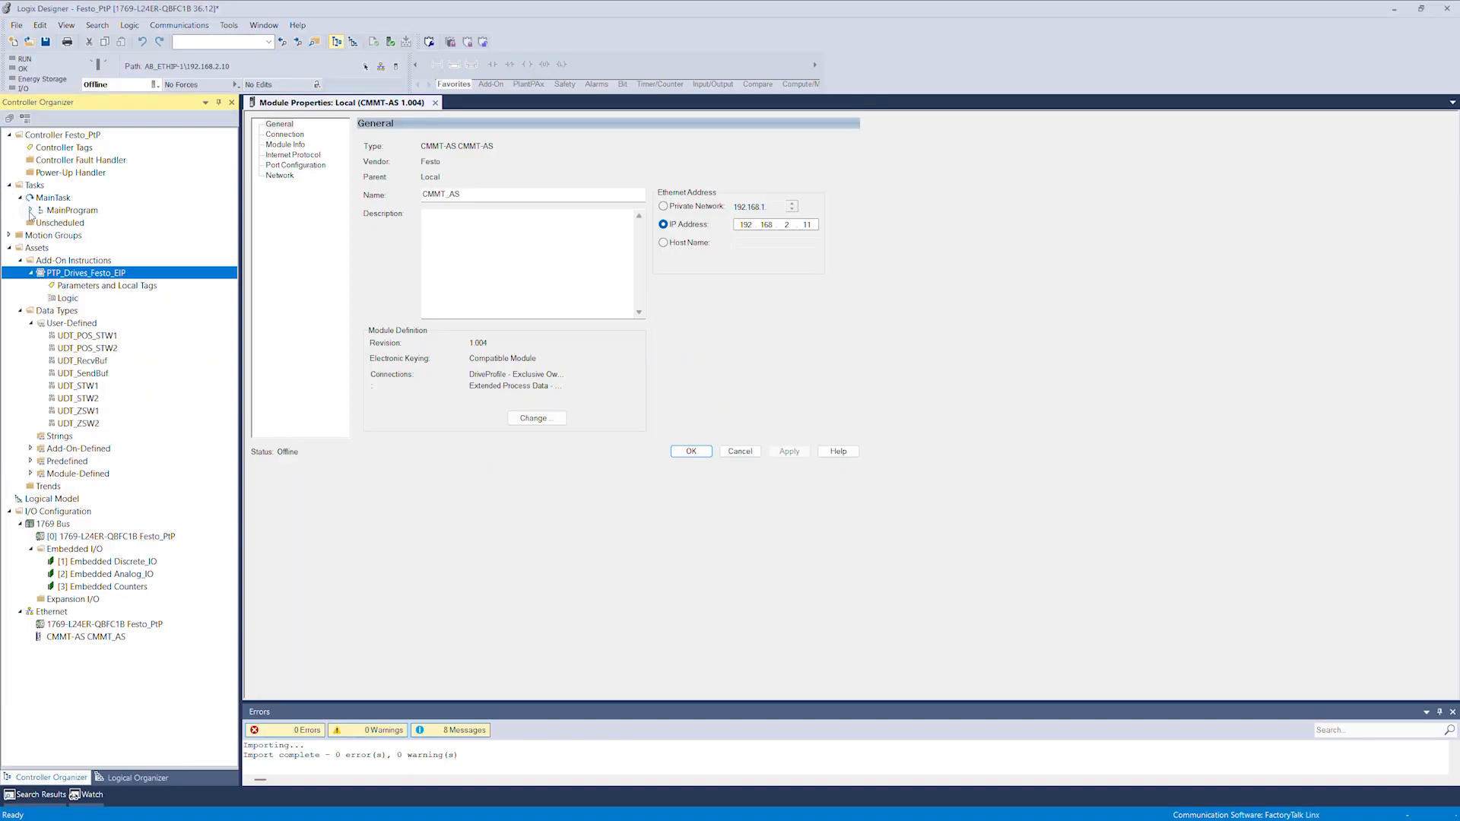
pyautogui.click(30, 210)
pyautogui.doubleClick(80, 236)
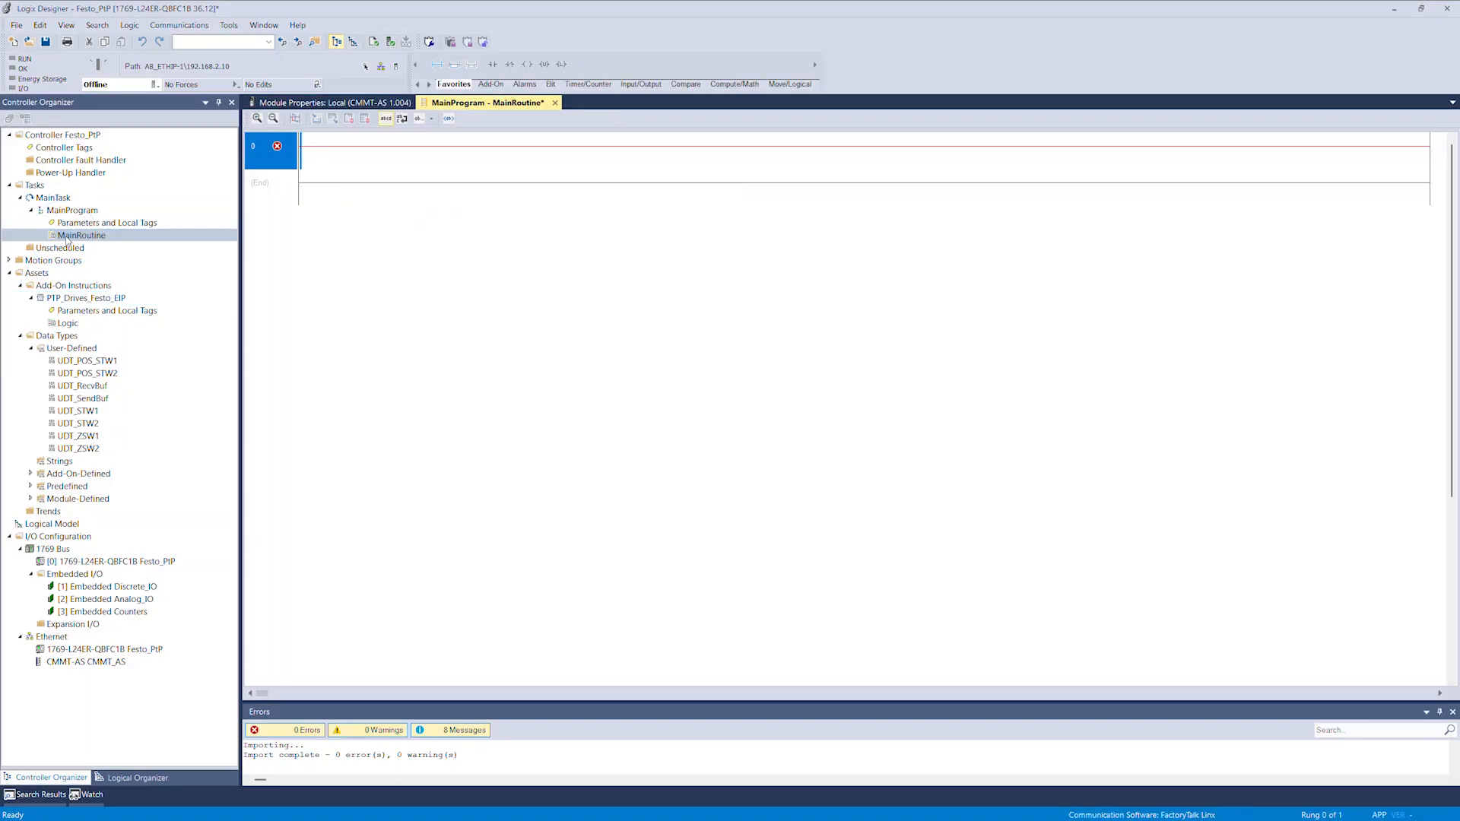
pyautogui.click(65, 299)
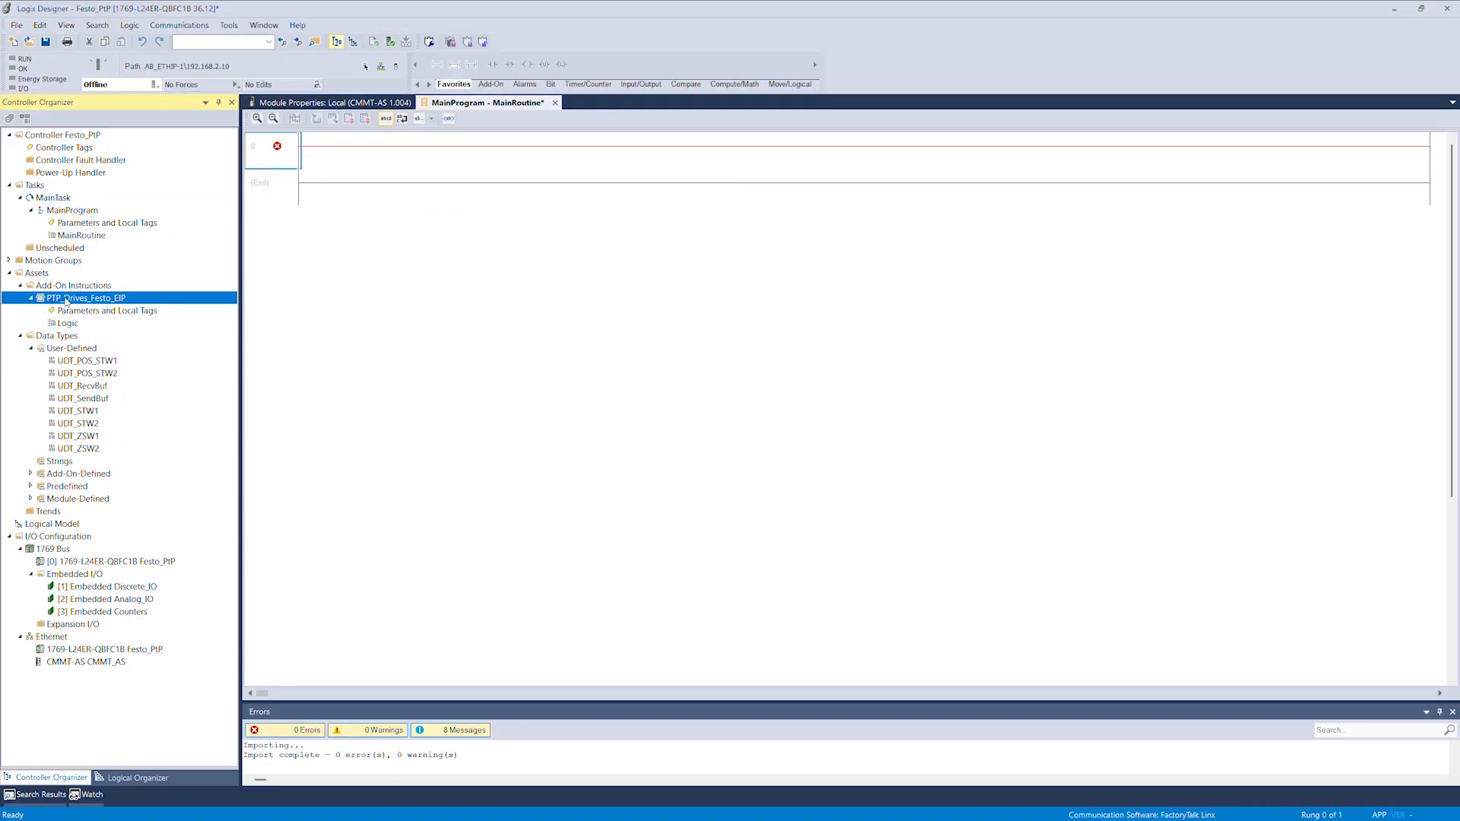
pyautogui.moveTo(65, 301)
pyautogui.mouseDown()
pyautogui.moveTo(215, 254)
pyautogui.moveTo(320, 158)
pyautogui.mouseUp()
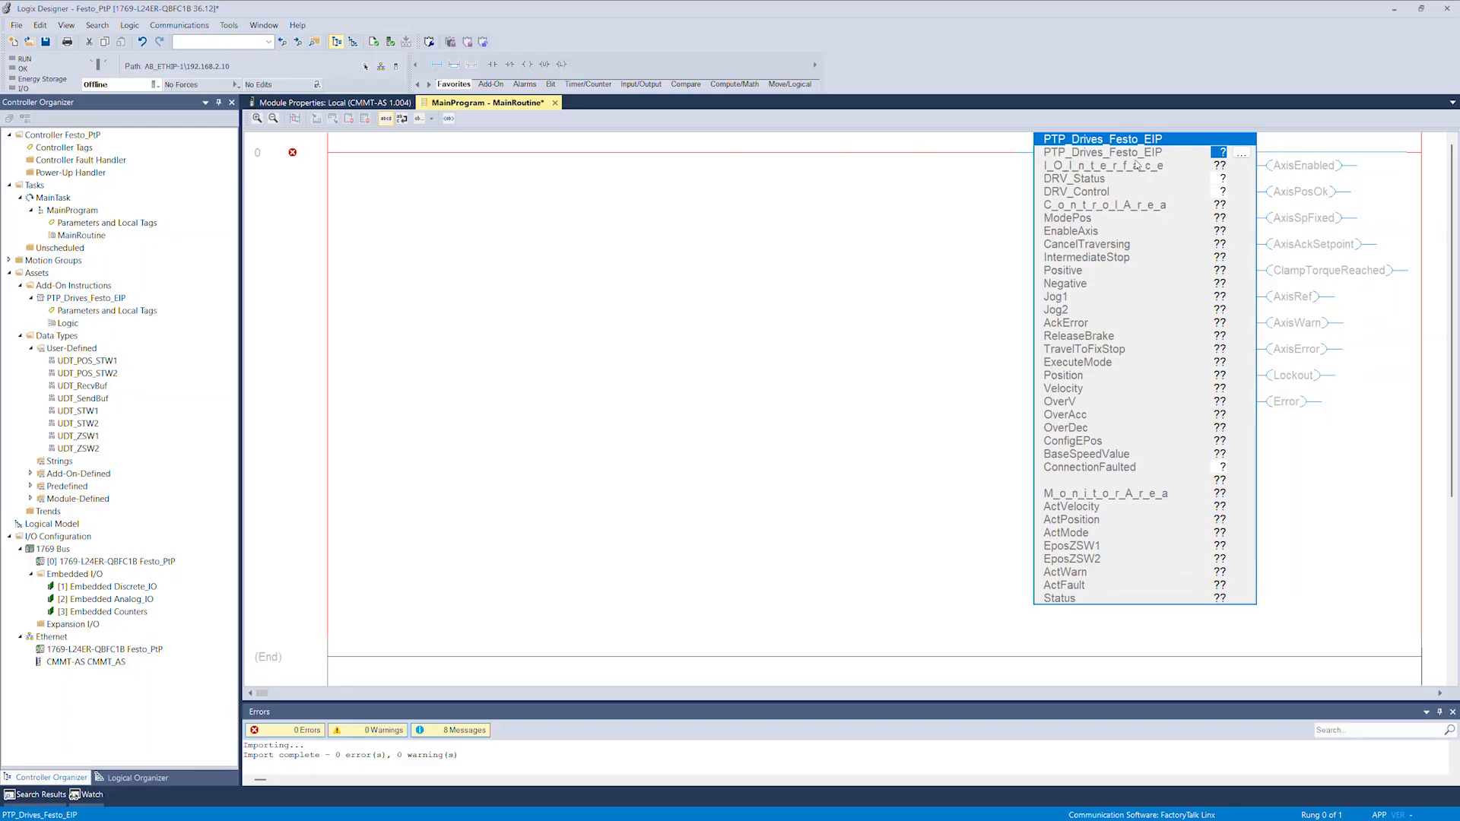
# Name the PTP_Drives_Festo_EIP instance CMMT_PtP and create it as a new controller-scoped tag.
pyautogui.click(1213, 152)
pyautogui.write('CMMT_PtP')
pyautogui.press('Return')
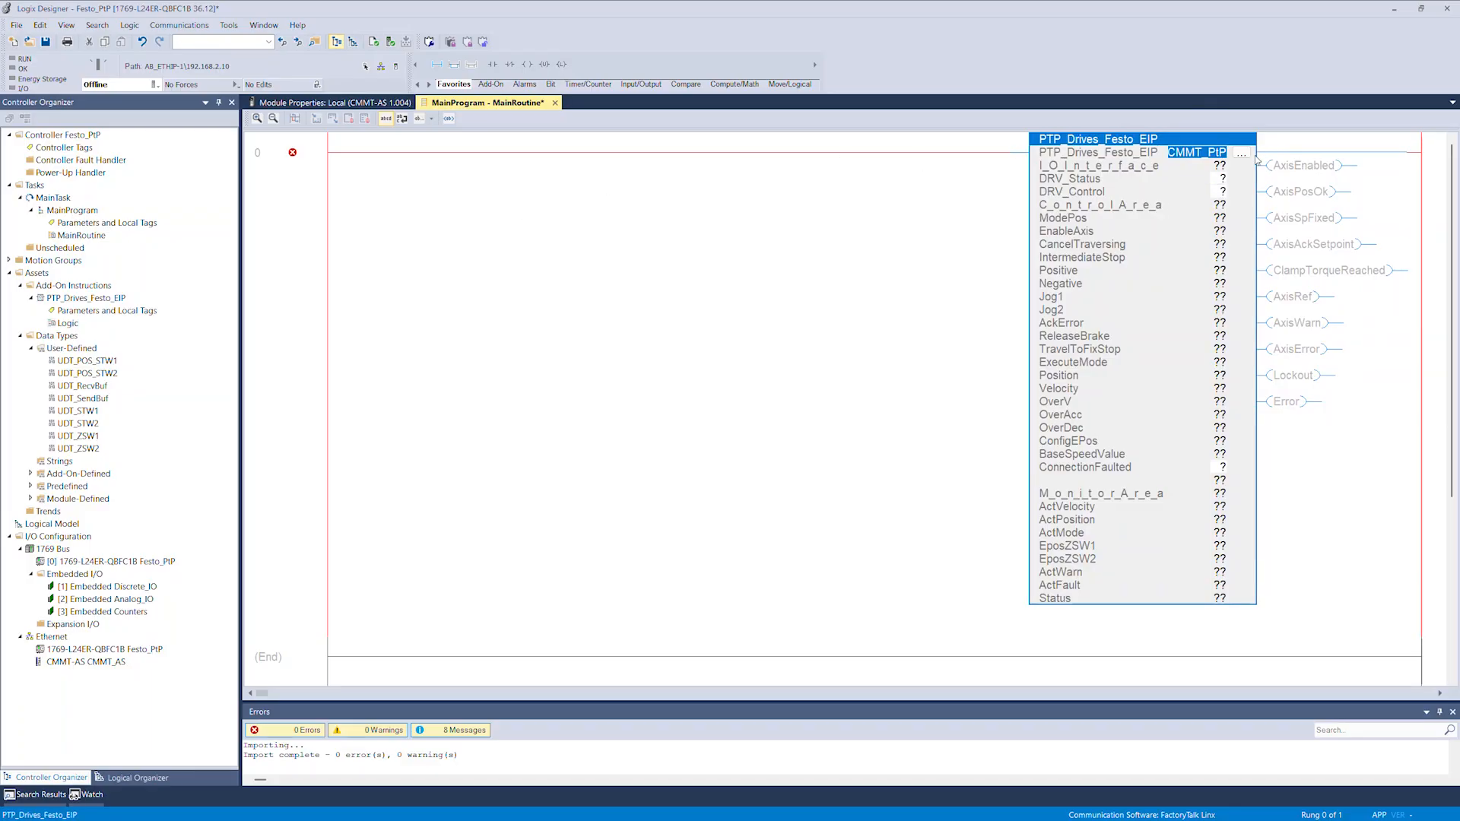
pyautogui.rightClick(1217, 155)
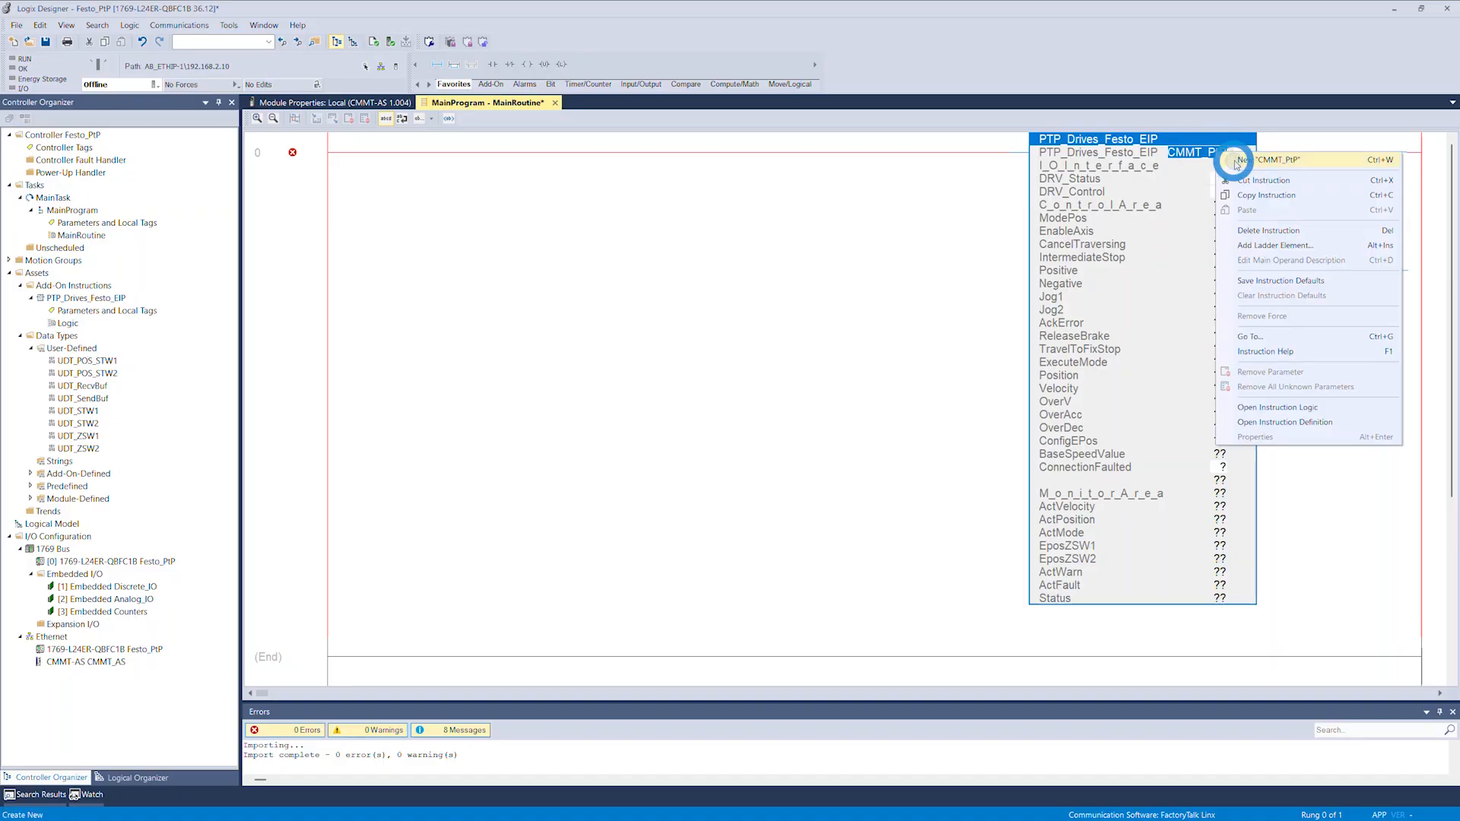
pyautogui.click(1237, 161)
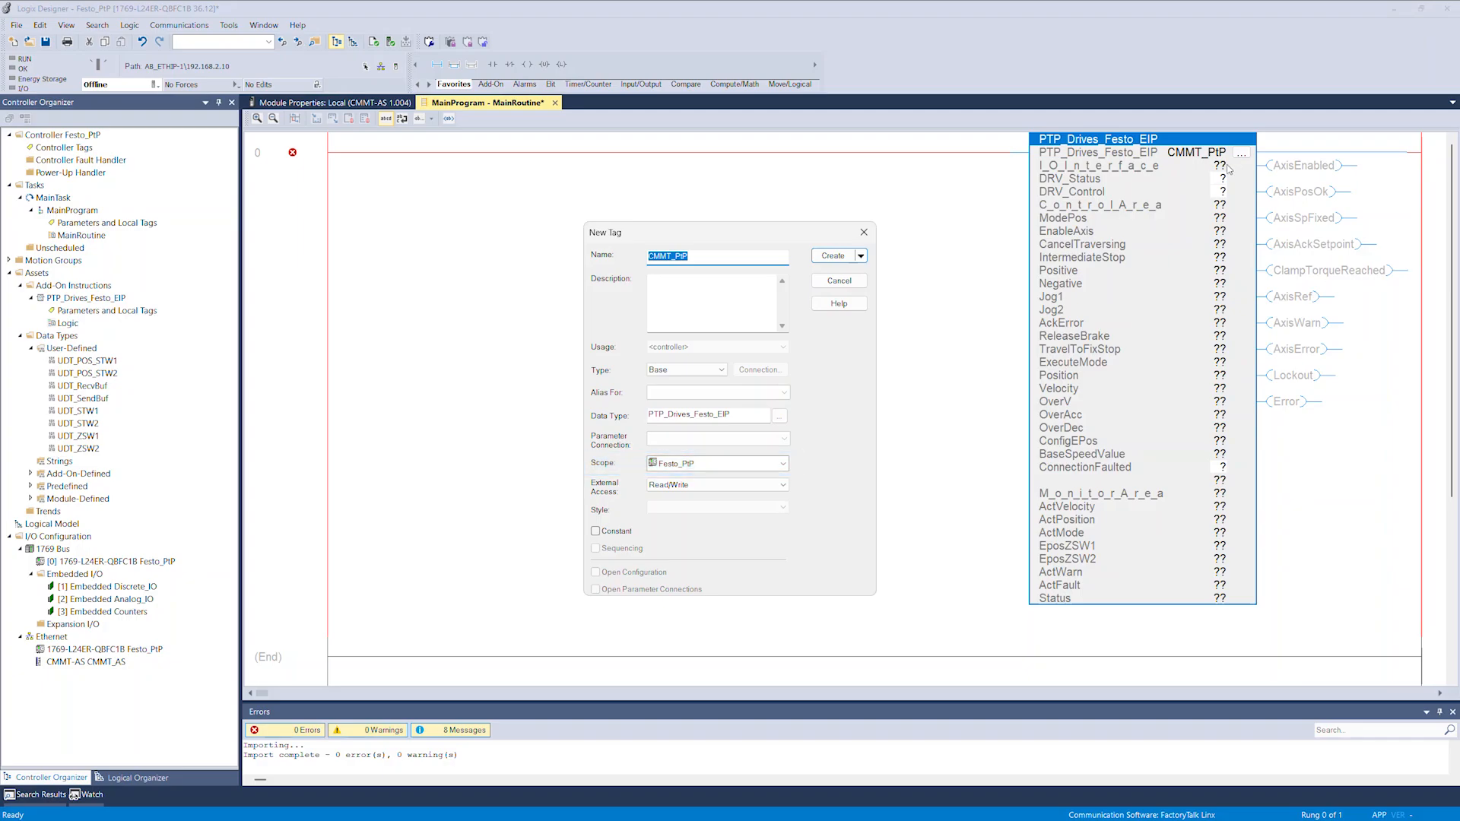
pyautogui.click(829, 254)
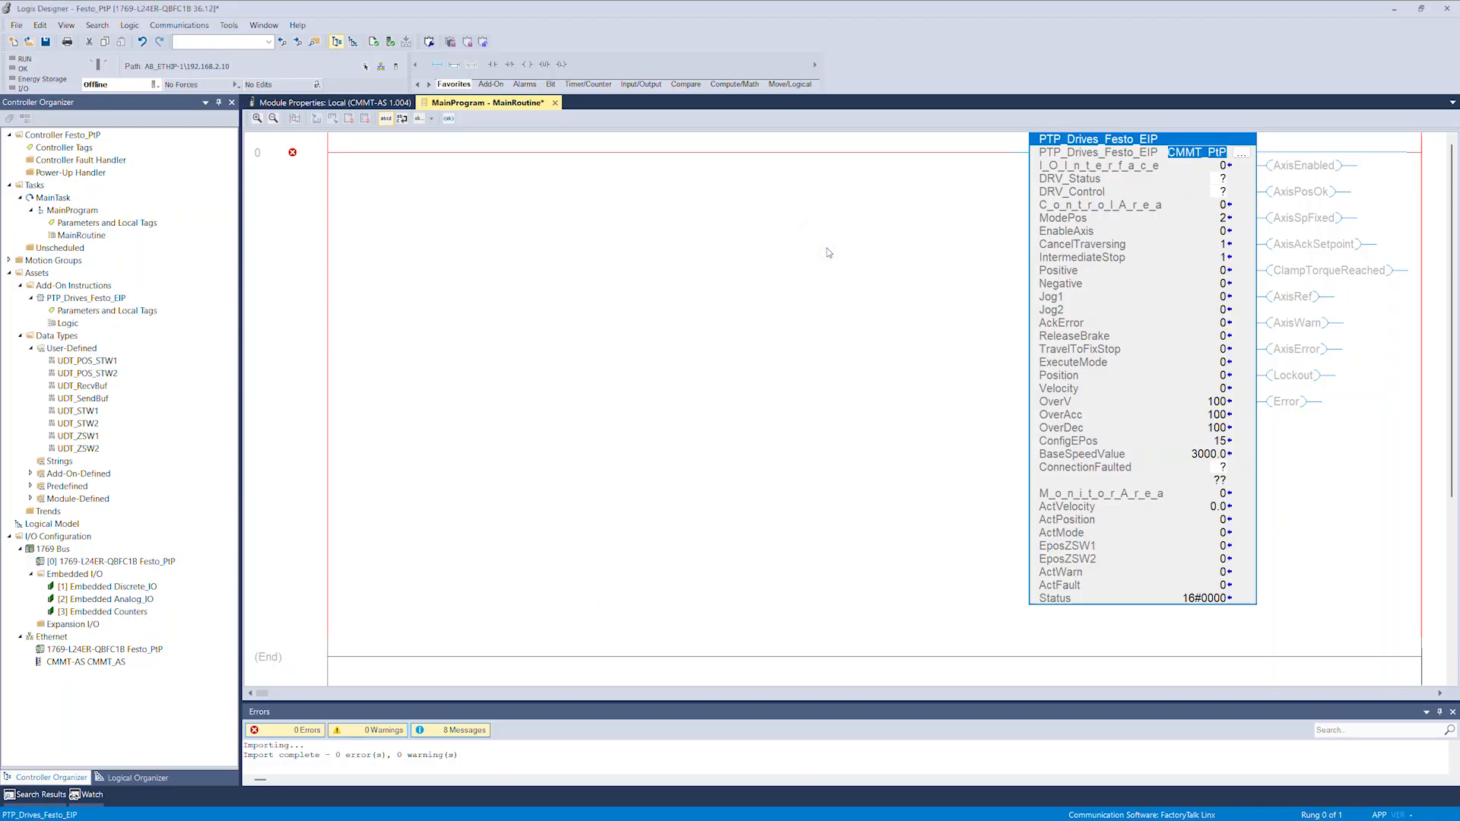
# Assign the tag CMMT_AS:I1.Data to the instruction's DRV_Status parameter.
pyautogui.click(1214, 180)
pyautogui.doubleClick(1213, 180)
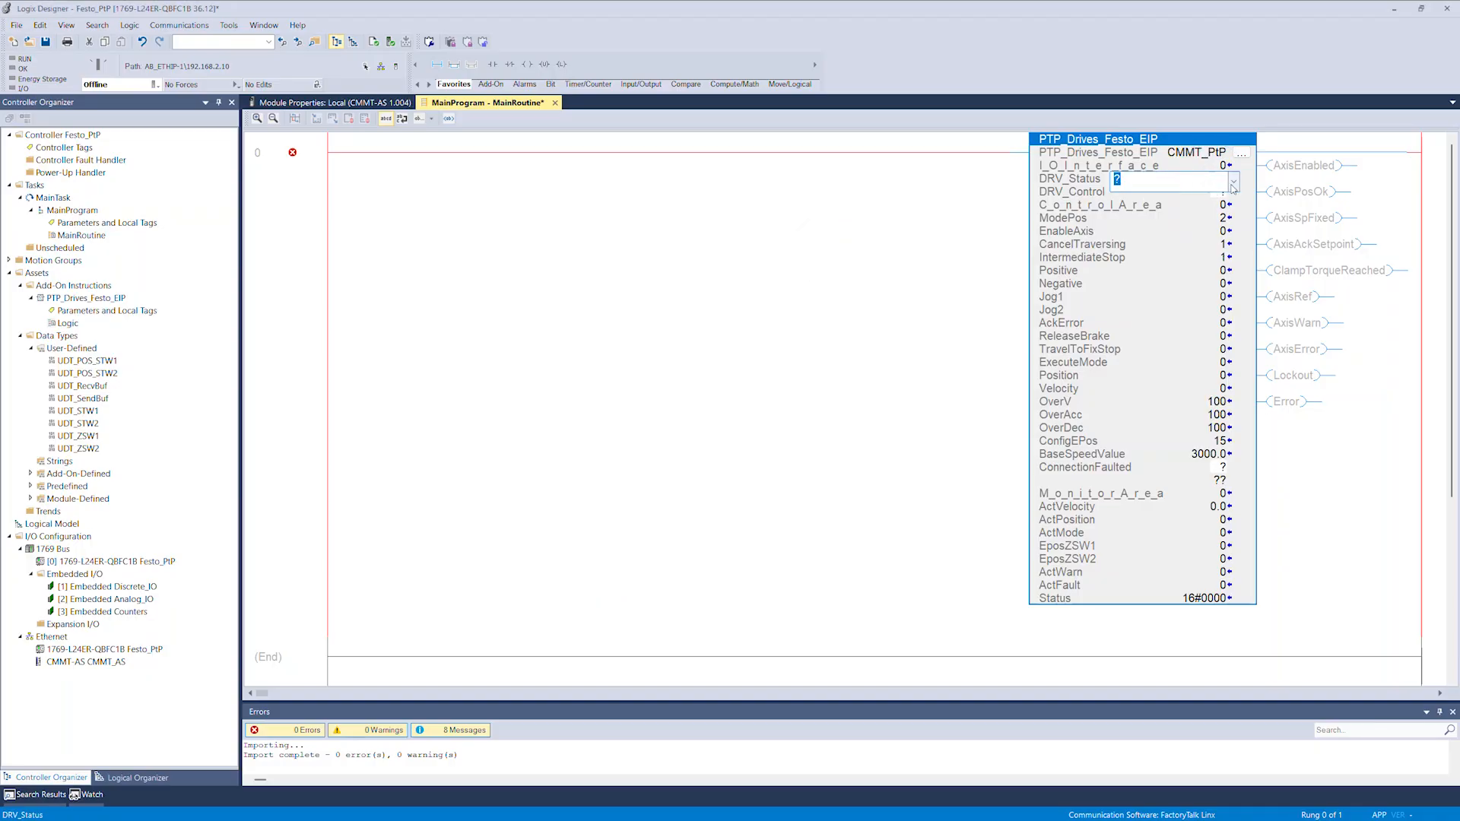
pyautogui.click(1232, 183)
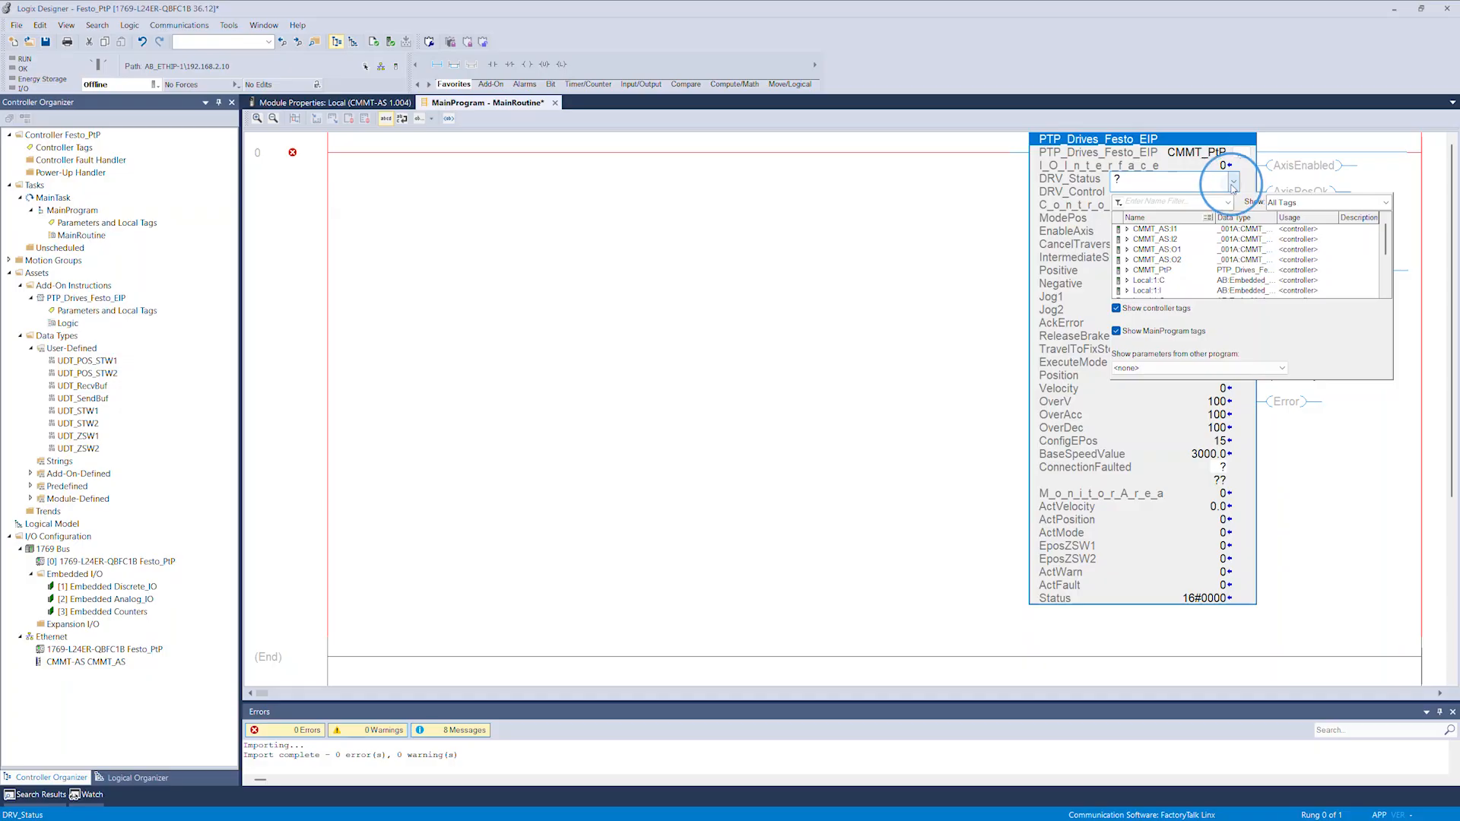
pyautogui.click(1128, 231)
pyautogui.doubleClick(1176, 251)
pyautogui.press('Return')
# Assign the tag CMMT_AS:O1.Data to the instruction's DRV_Control parameter.
pyautogui.doubleClick(1222, 192)
pyautogui.click(1233, 195)
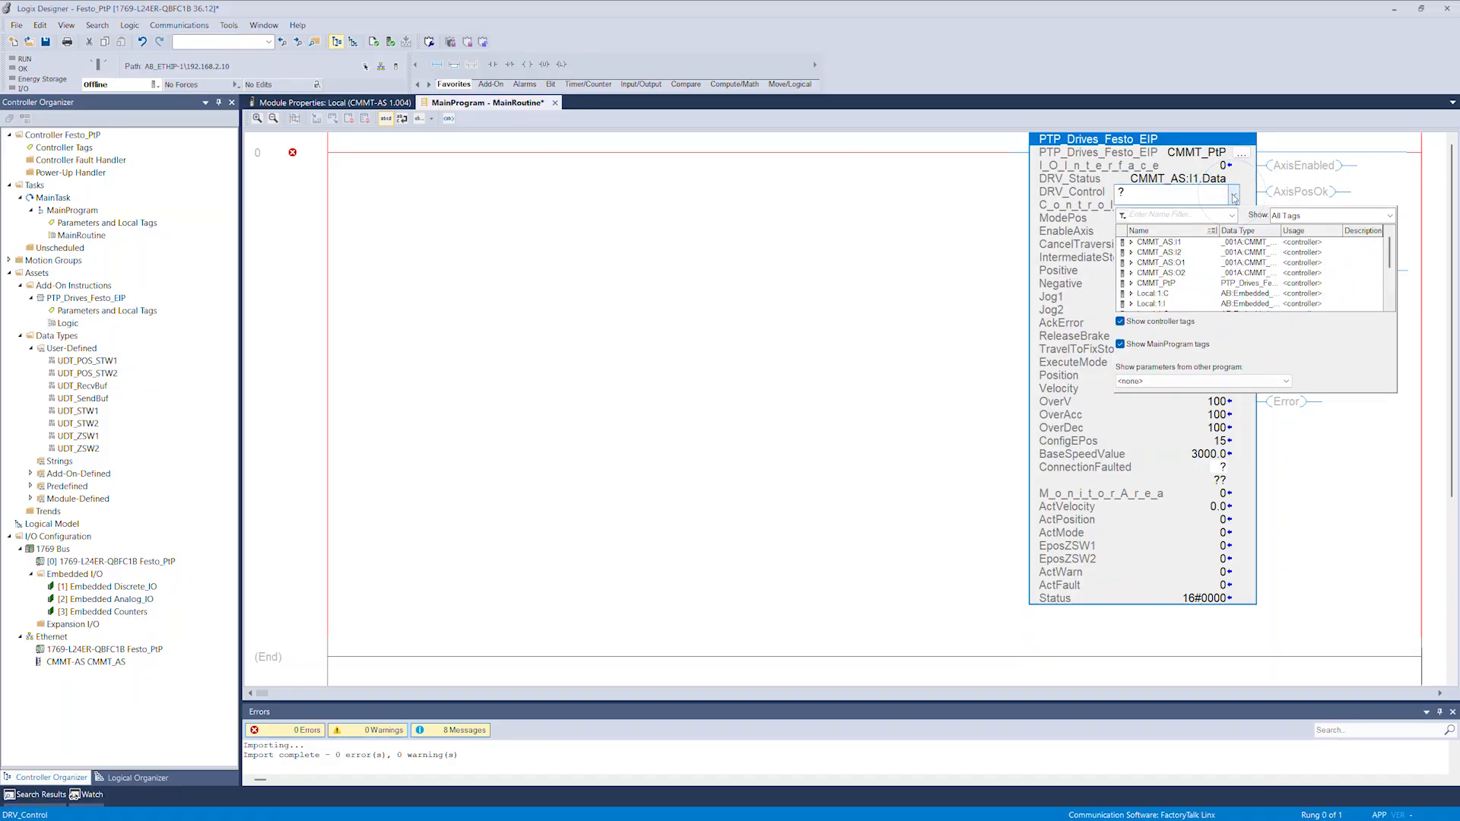
pyautogui.click(1133, 264)
pyautogui.click(1132, 263)
pyautogui.click(1212, 275)
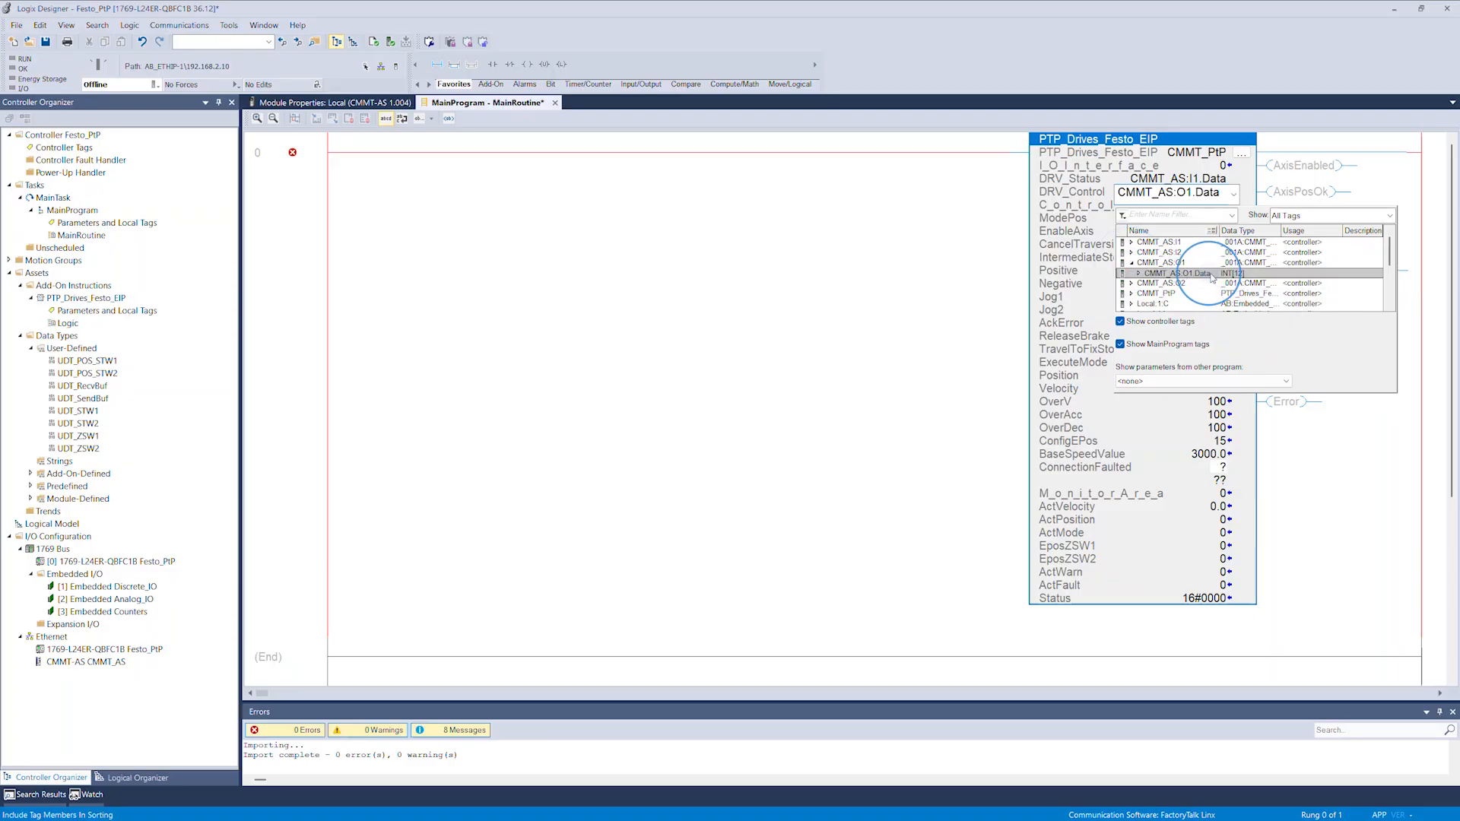
pyautogui.click(1248, 203)
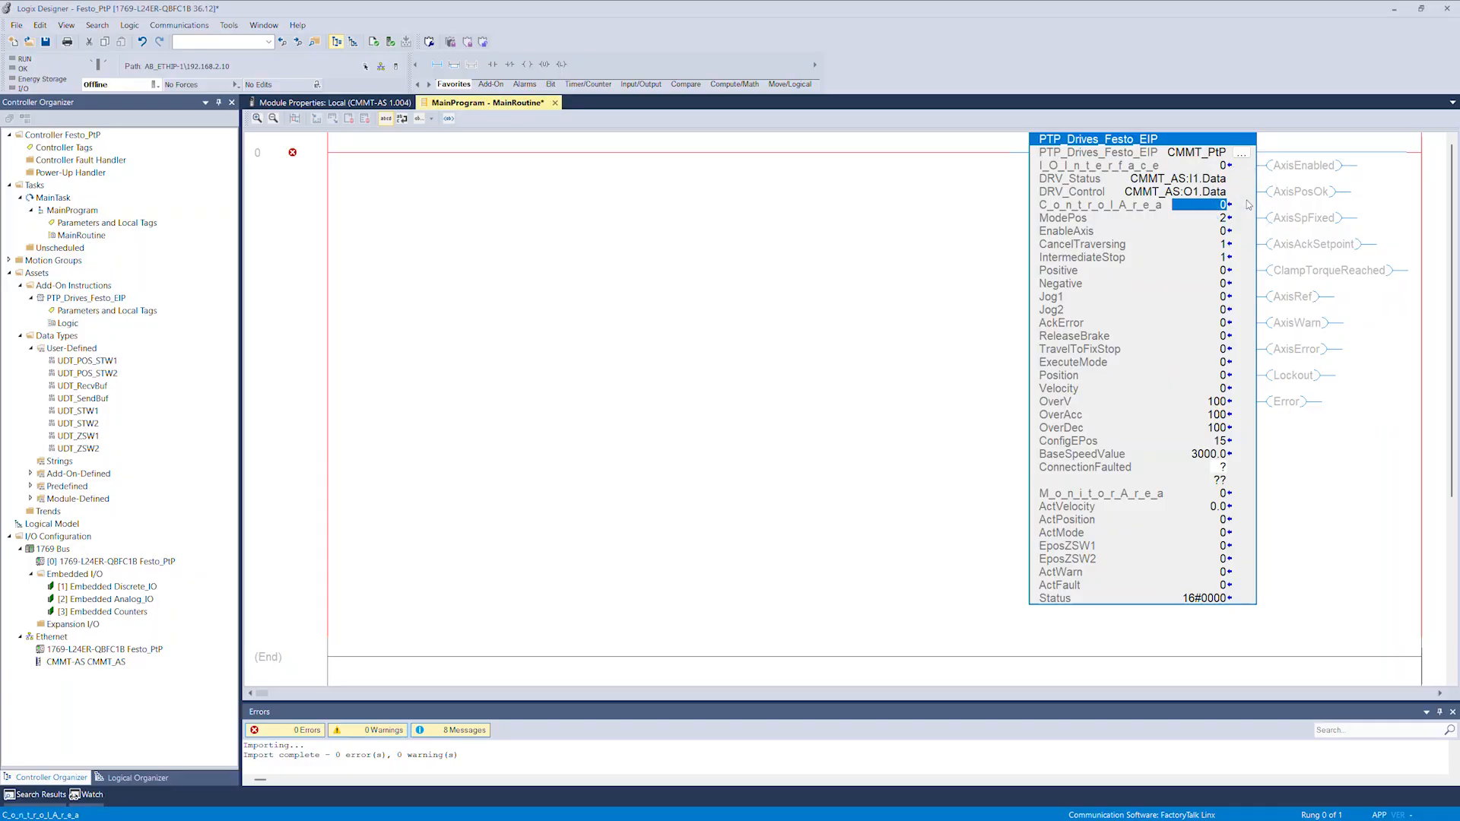
# Set the instruction's BaseSpeedValue to 2.624807.
pyautogui.click(1178, 456)
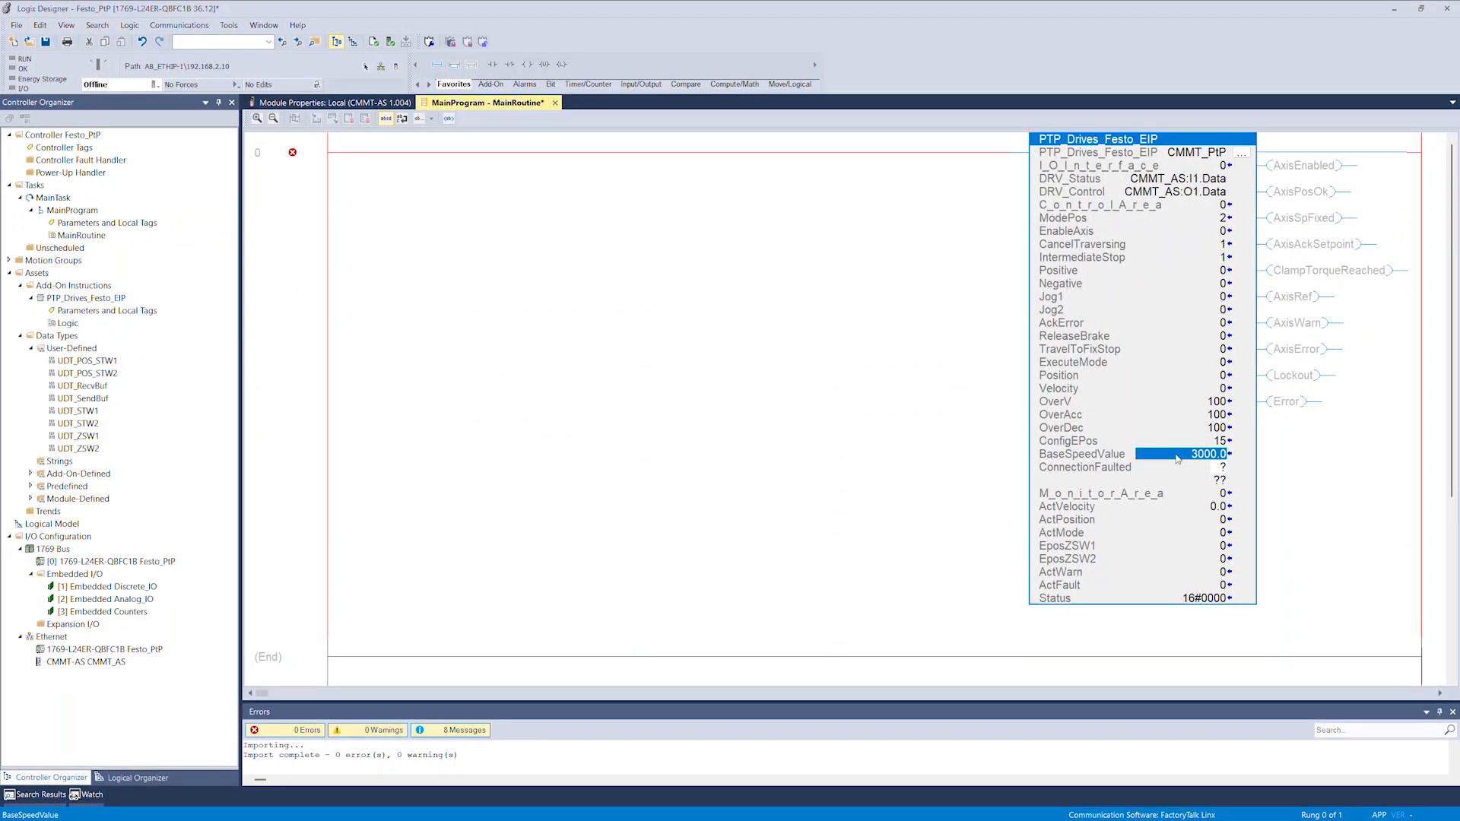
pyautogui.doubleClick(1177, 455)
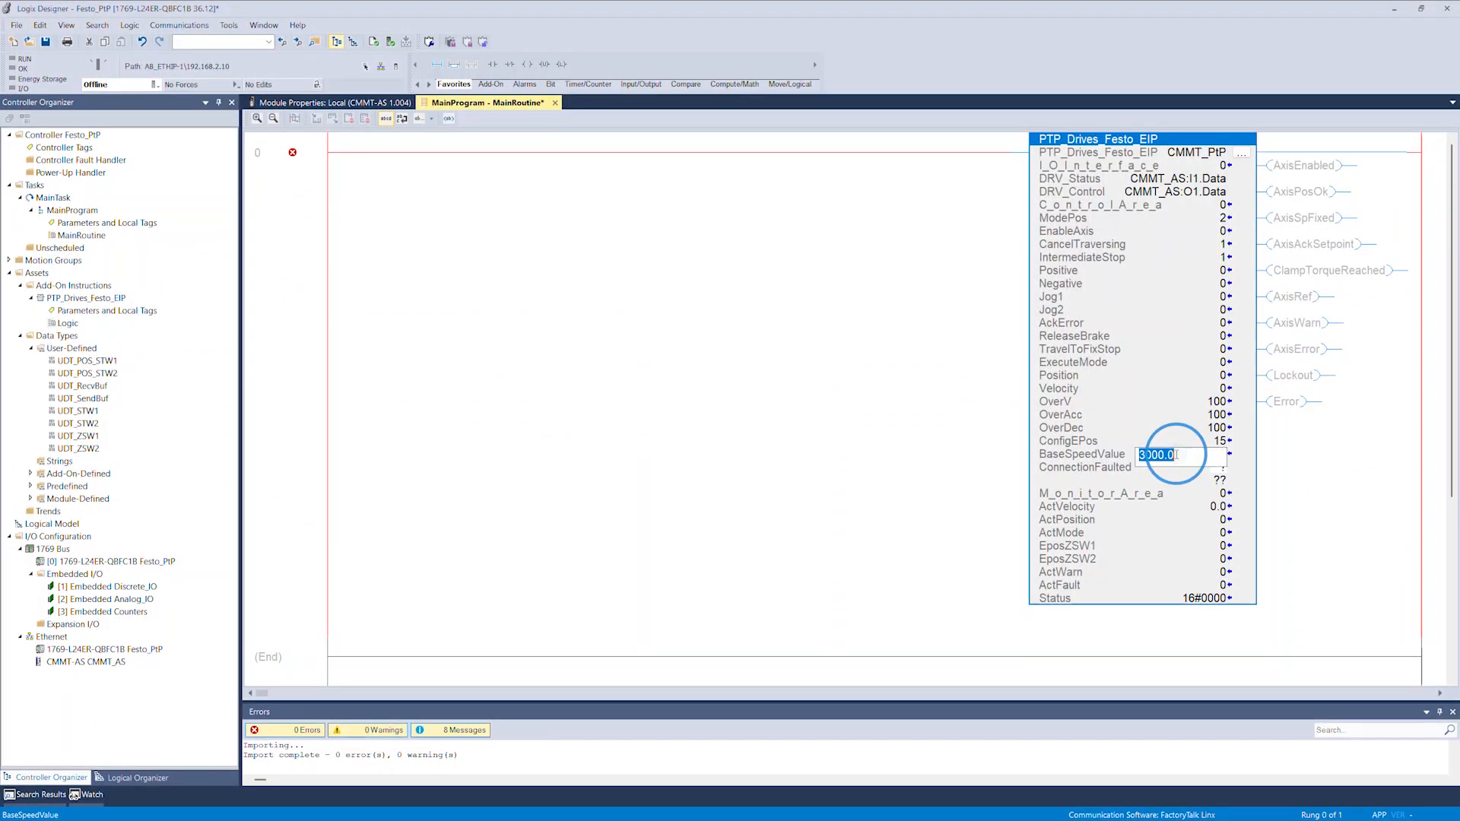
pyautogui.write('2.624807')
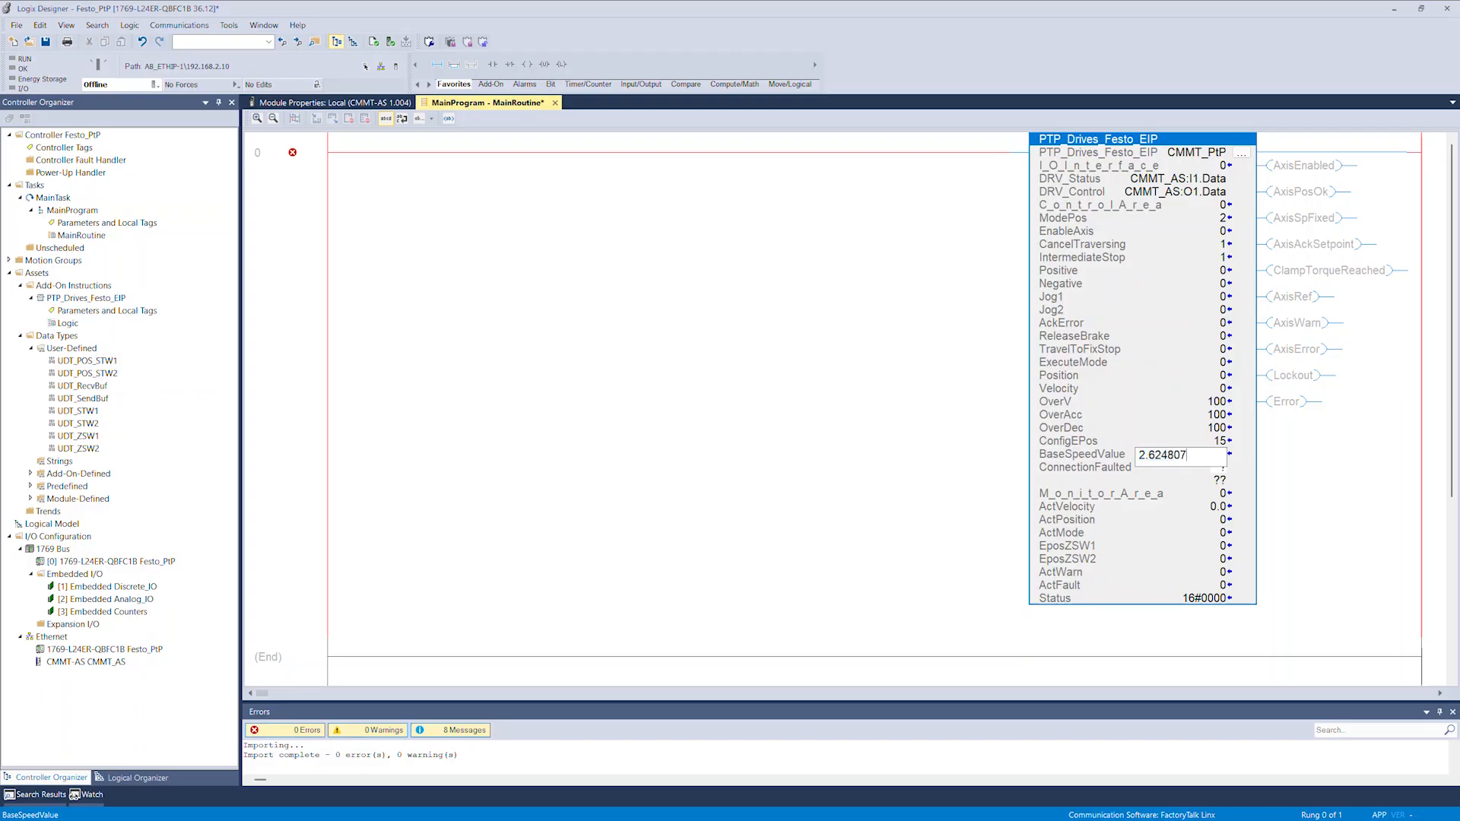
pyautogui.click(1237, 455)
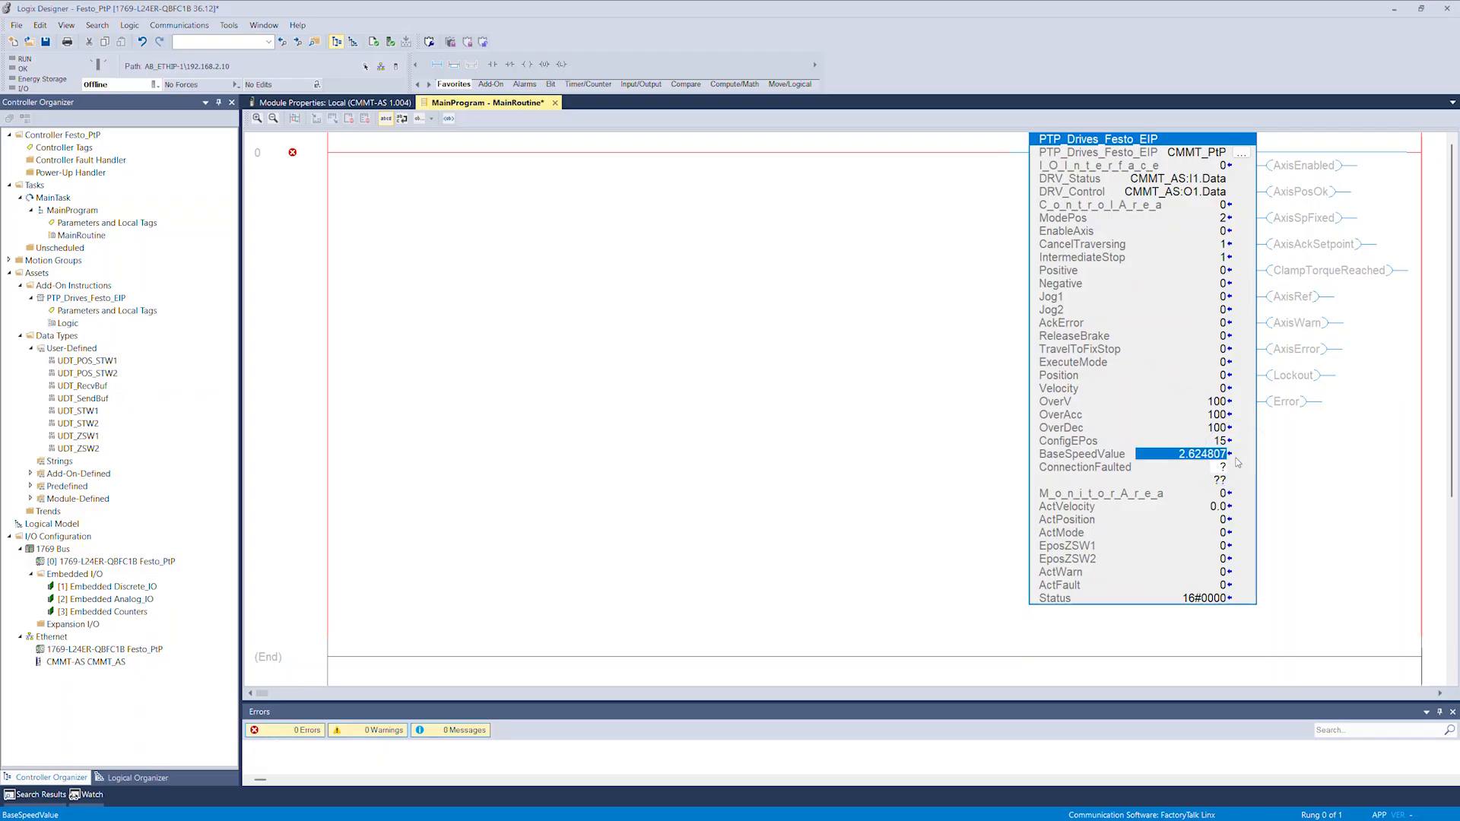
# Assign the tag CMMT_AS:I1.ConnectionFaulted to the instruction's ConnectionFaulted parameter.
pyautogui.click(1213, 470)
pyautogui.click(1214, 469)
pyautogui.click(1235, 471)
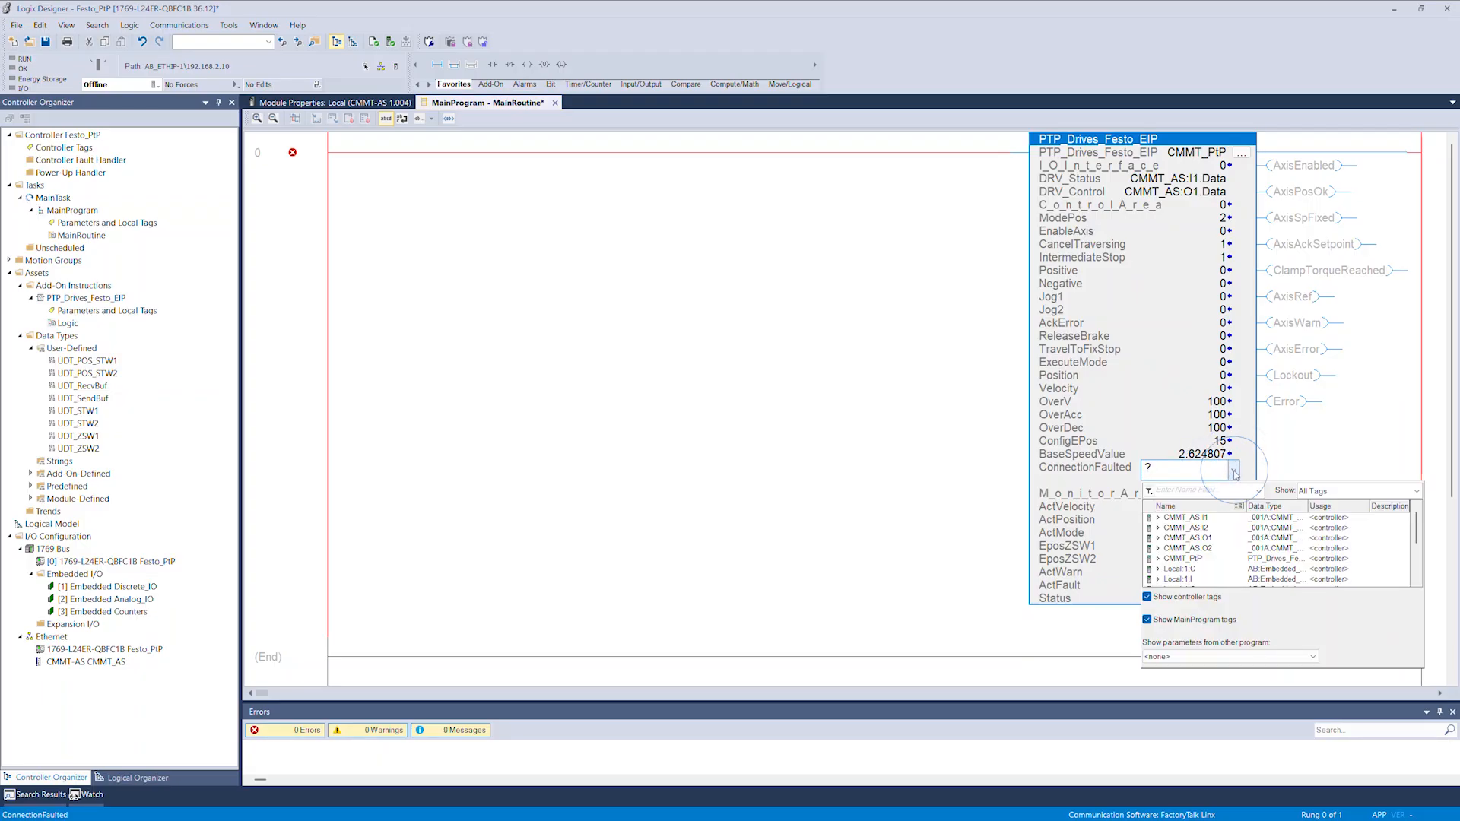
pyautogui.click(1158, 518)
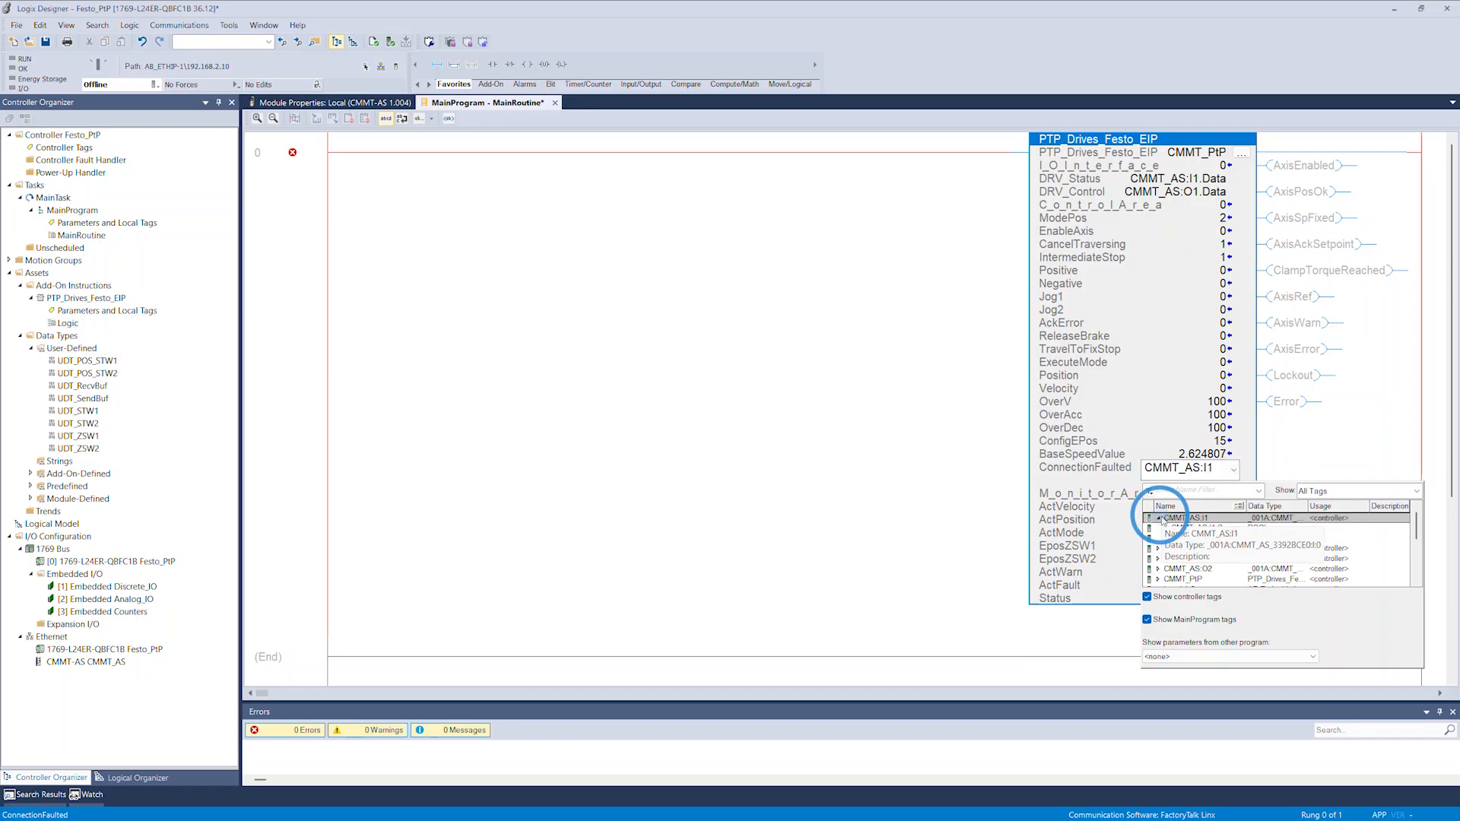
pyautogui.click(1239, 529)
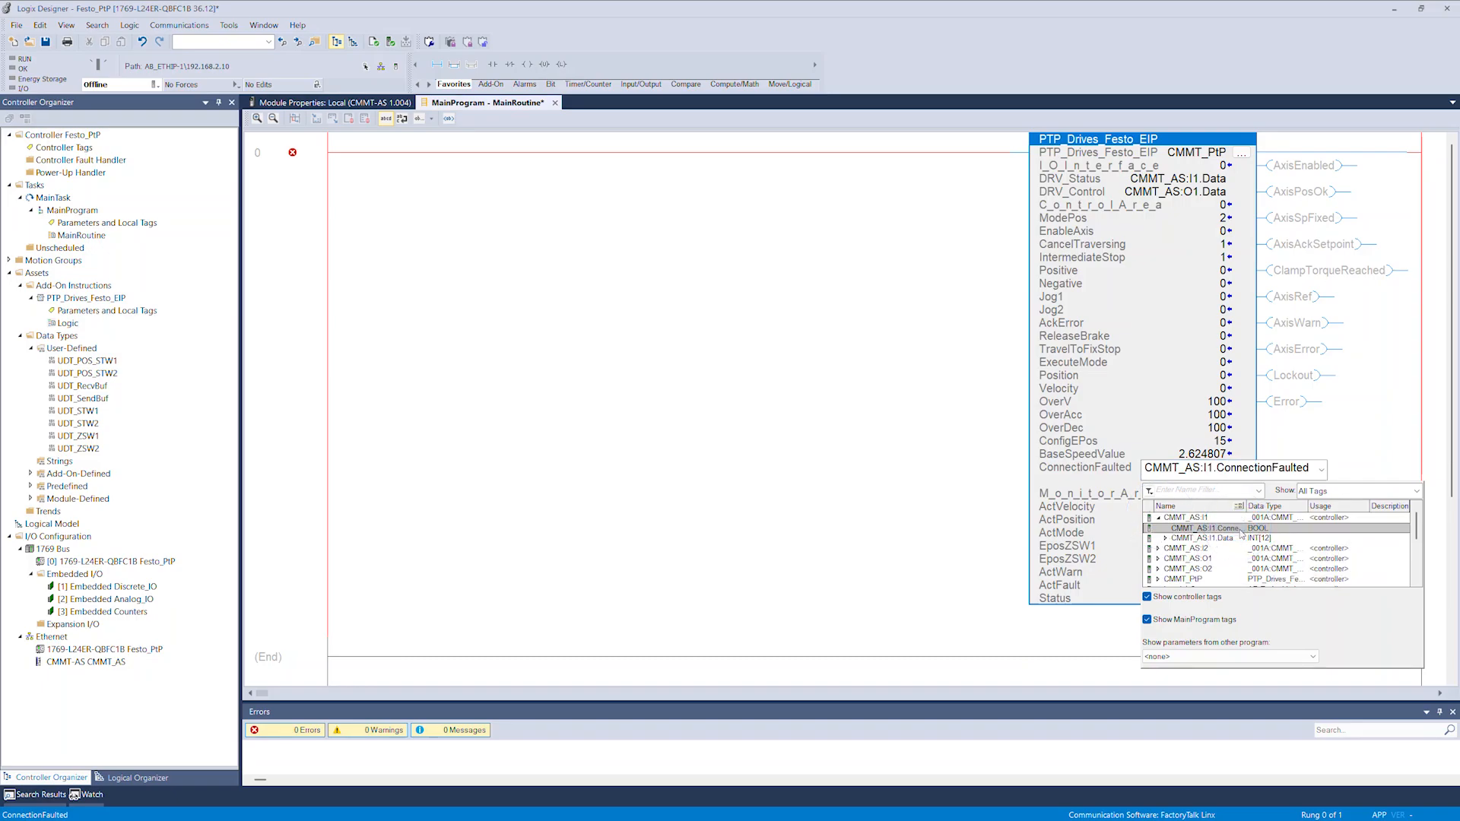
pyautogui.click(1251, 458)
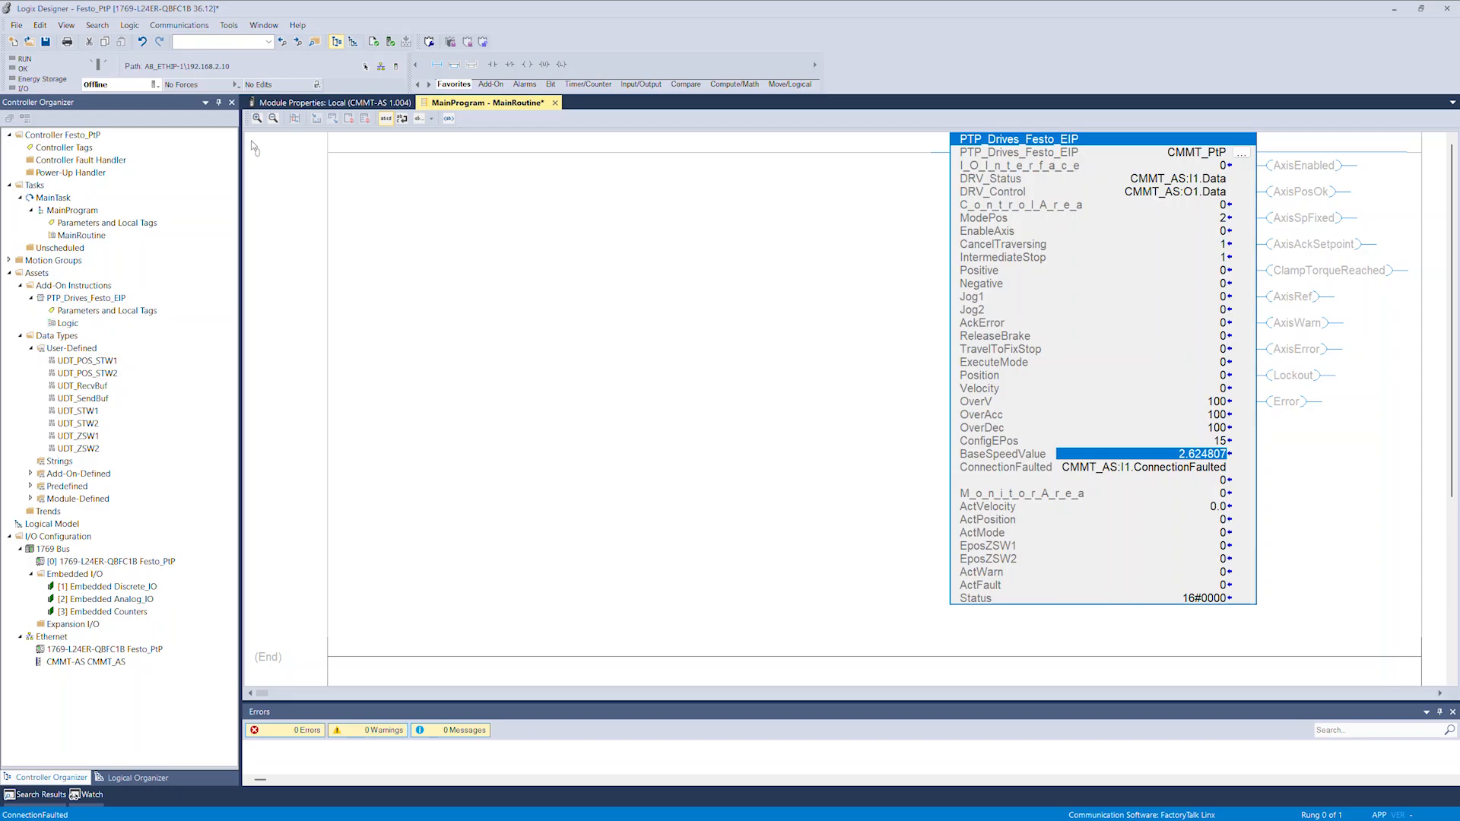
# Download the Festo_PtP project with the new rung to the controller and return it to Remote Run mode.
pyautogui.click(154, 85)
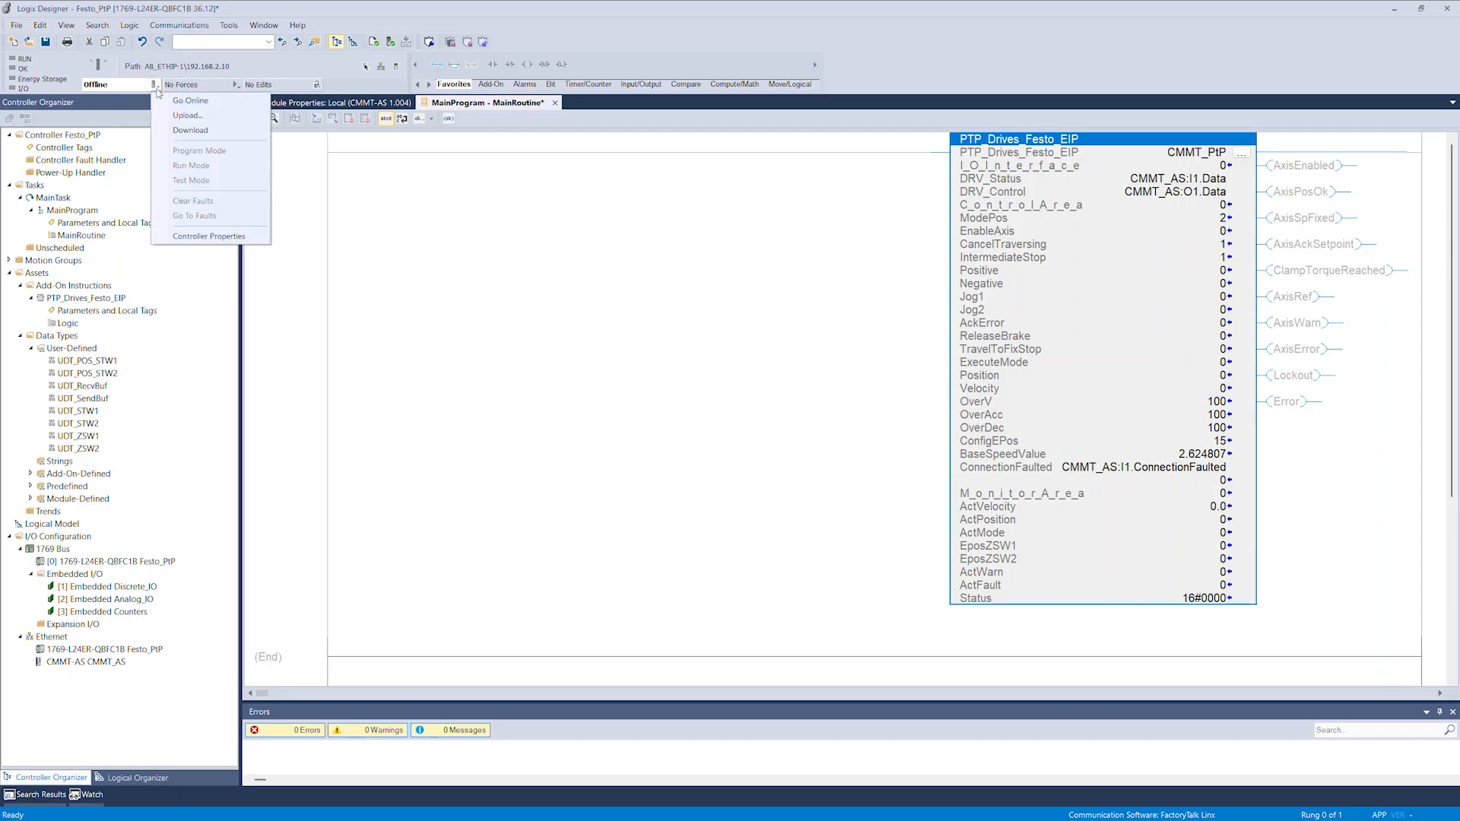
pyautogui.click(186, 130)
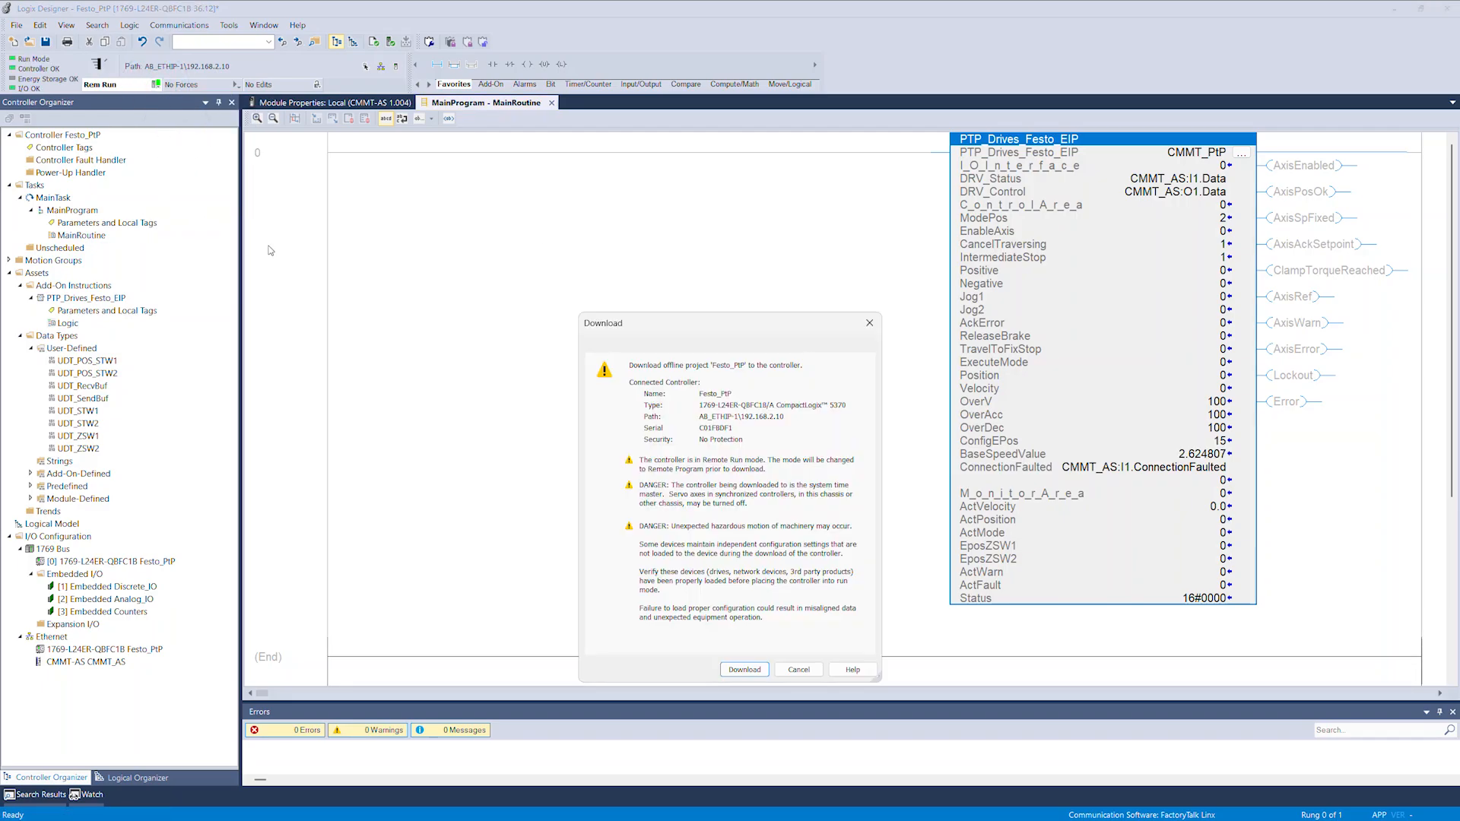
pyautogui.click(737, 671)
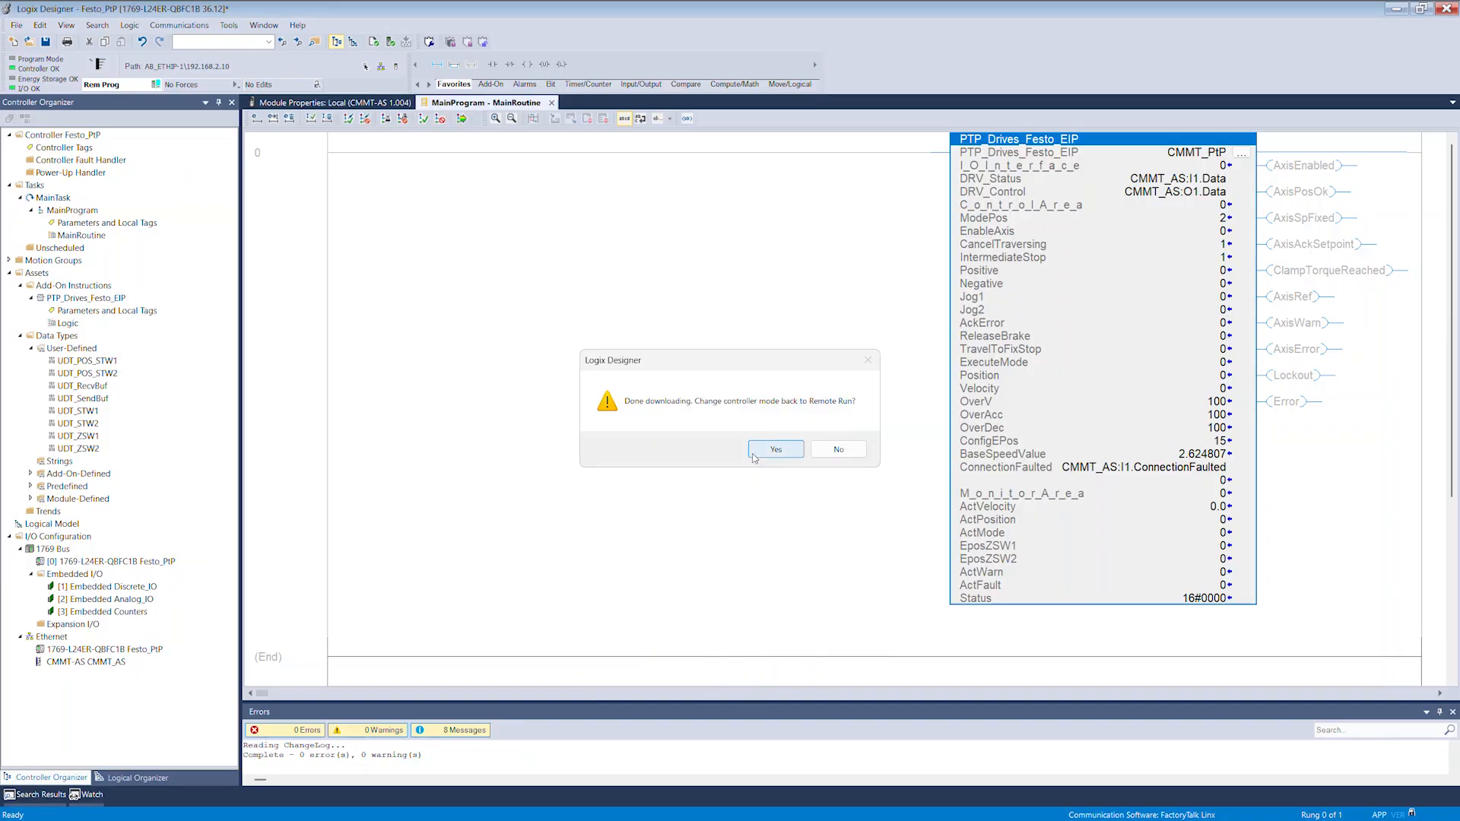
pyautogui.click(775, 449)
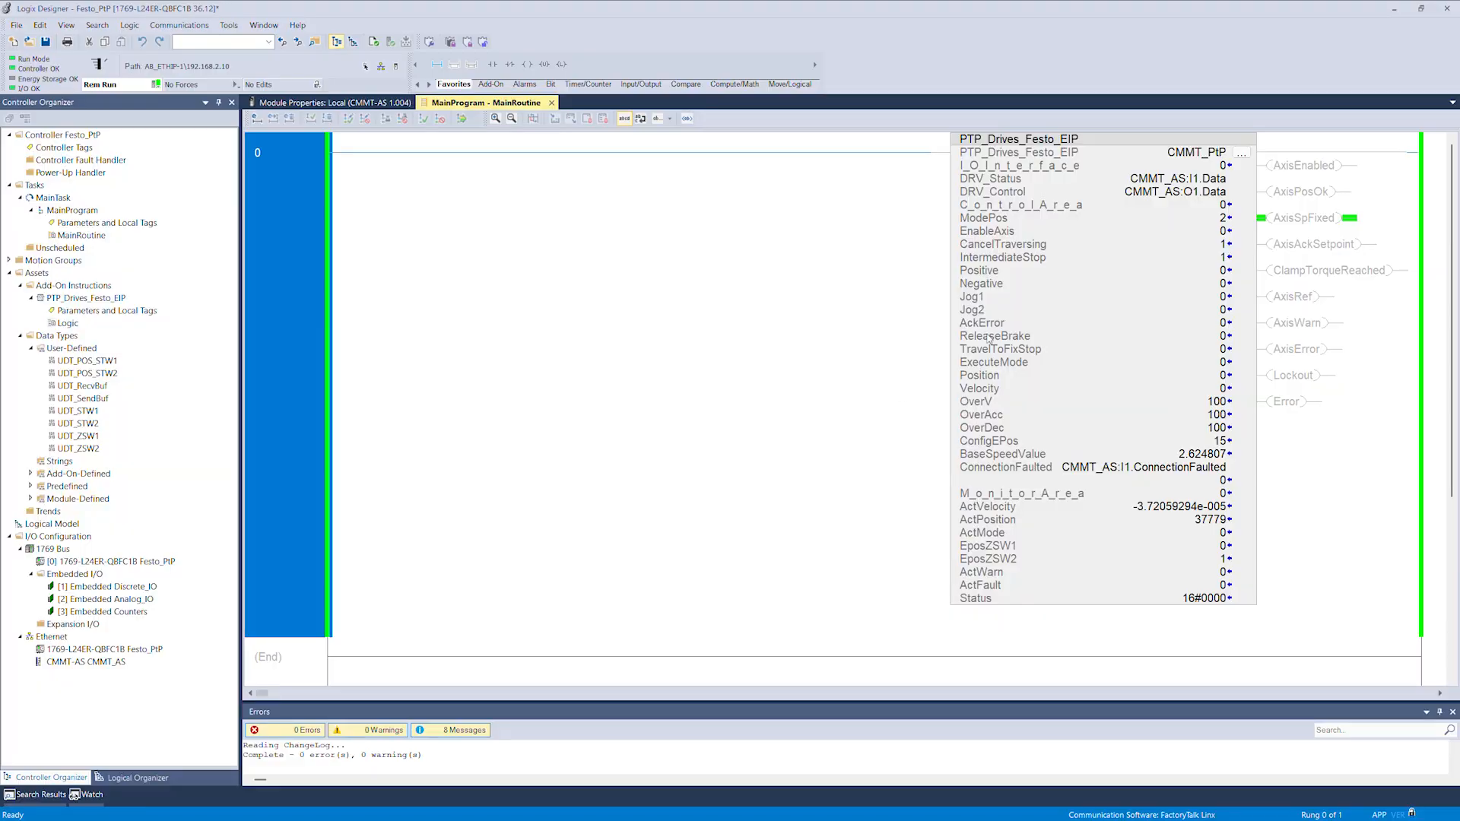
# Enable the drive axis by setting EnableAxis to 1 in the running CMMT_PtP instruction.
pyautogui.click(1171, 232)
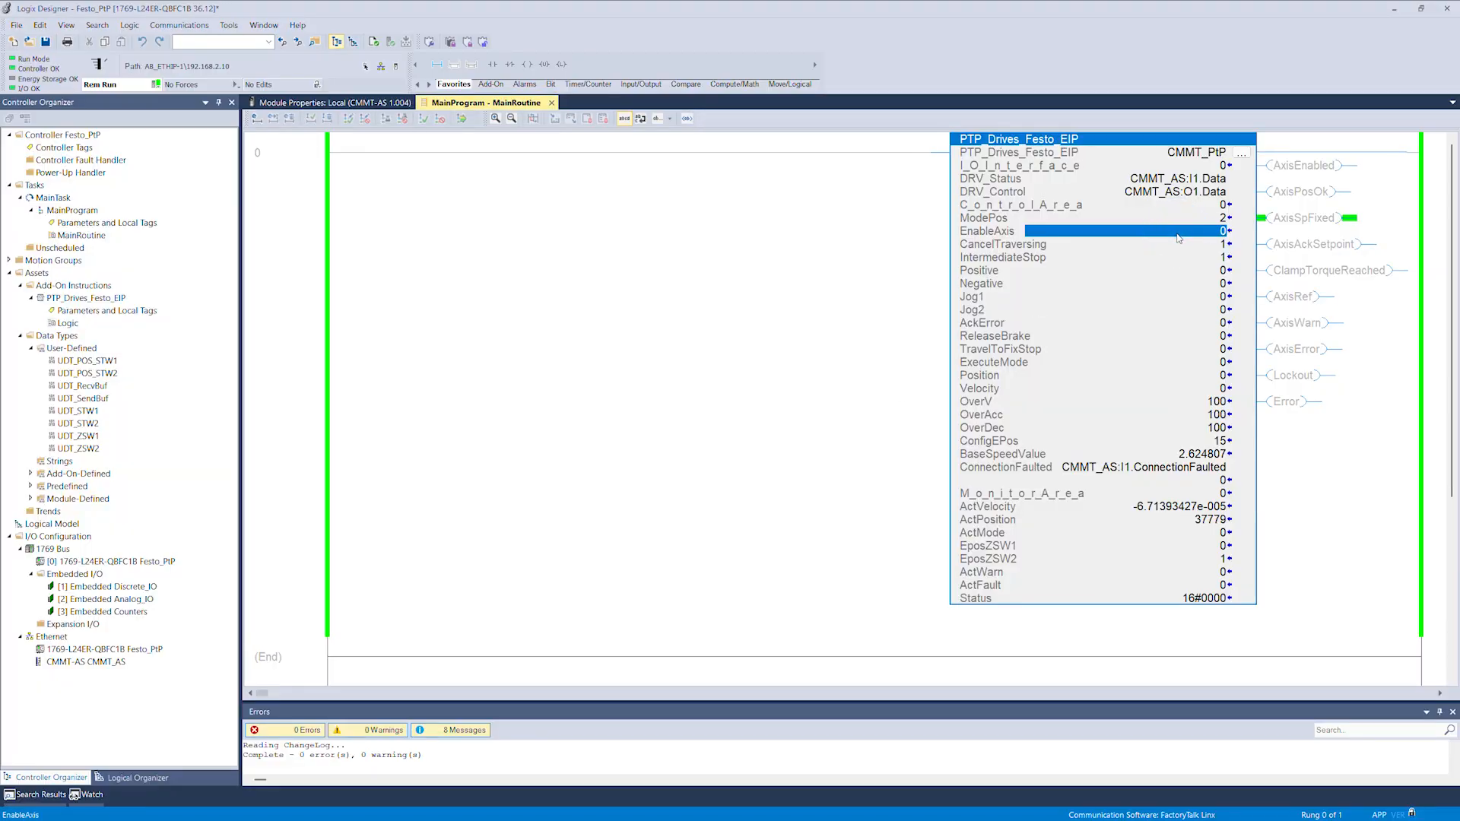
pyautogui.click(1177, 231)
pyautogui.write('1')
pyautogui.press('Return')
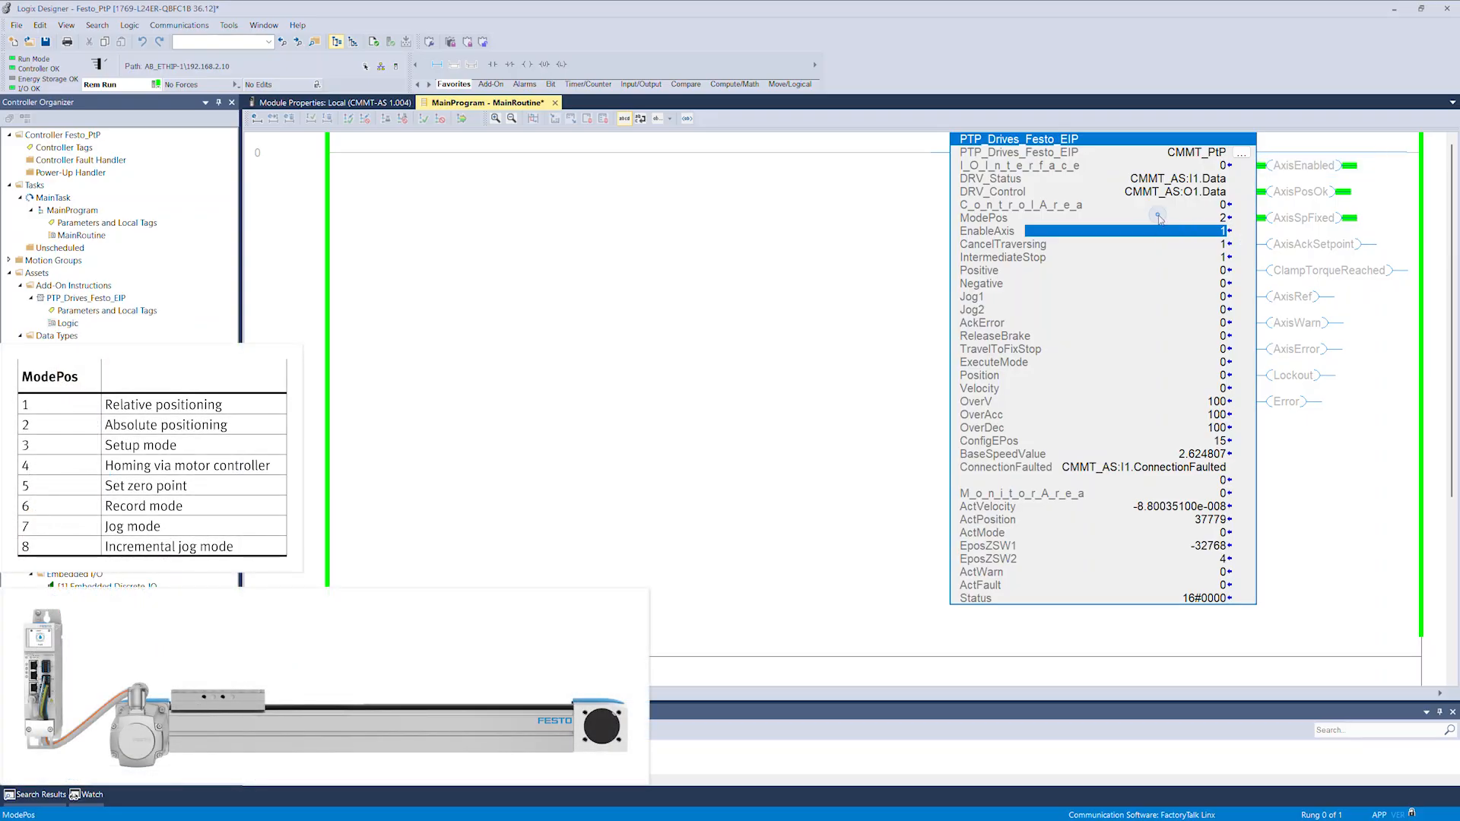
# Home the axis by setting ModePos to 4 and ExecuteMode to 1 in the CMMT_PtP instruction.
pyautogui.click(1159, 219)
pyautogui.write('4')
pyautogui.press('Return')
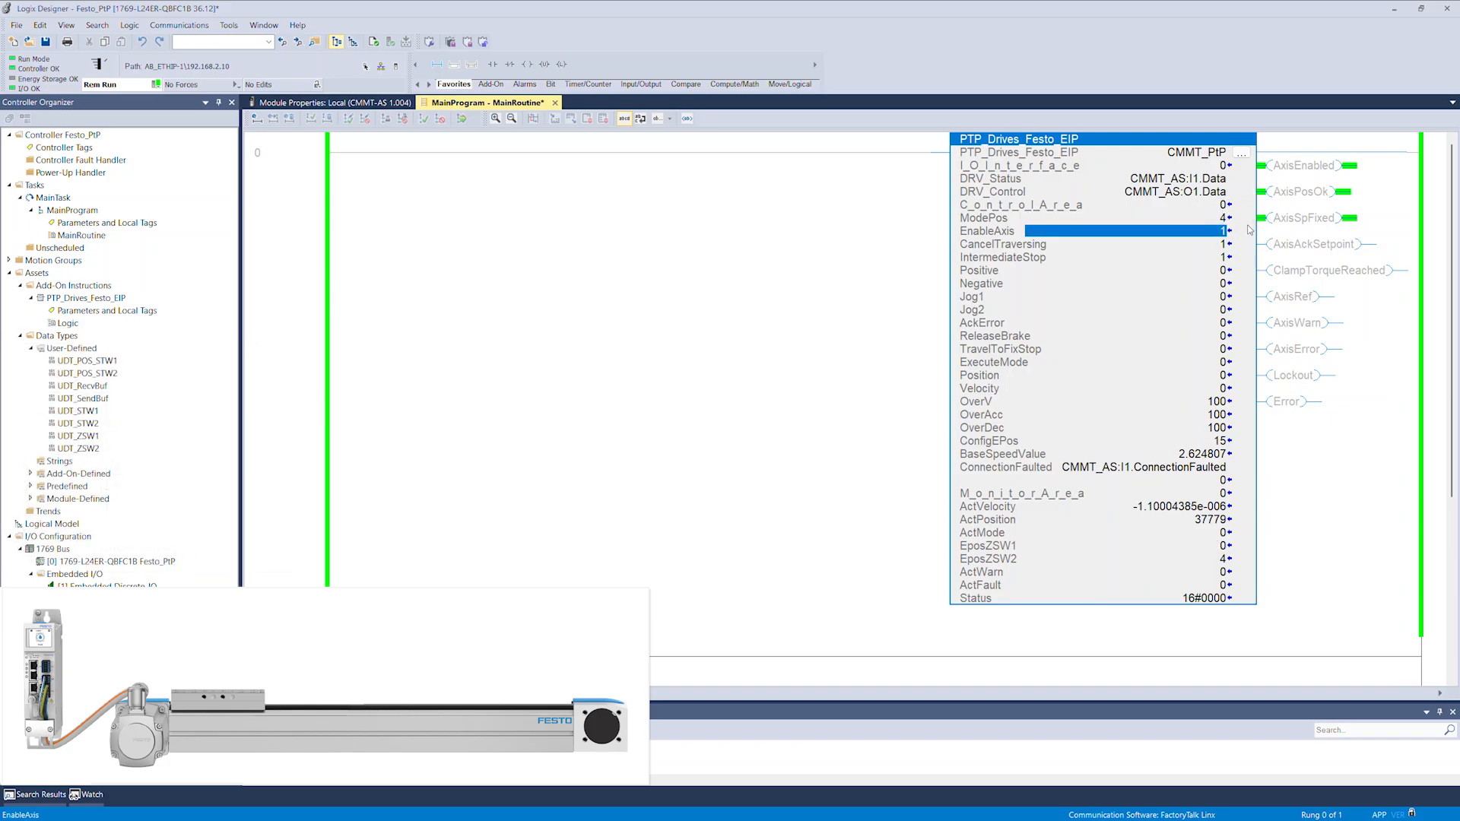
pyautogui.click(1171, 364)
pyautogui.write('1')
pyautogui.click(1251, 363)
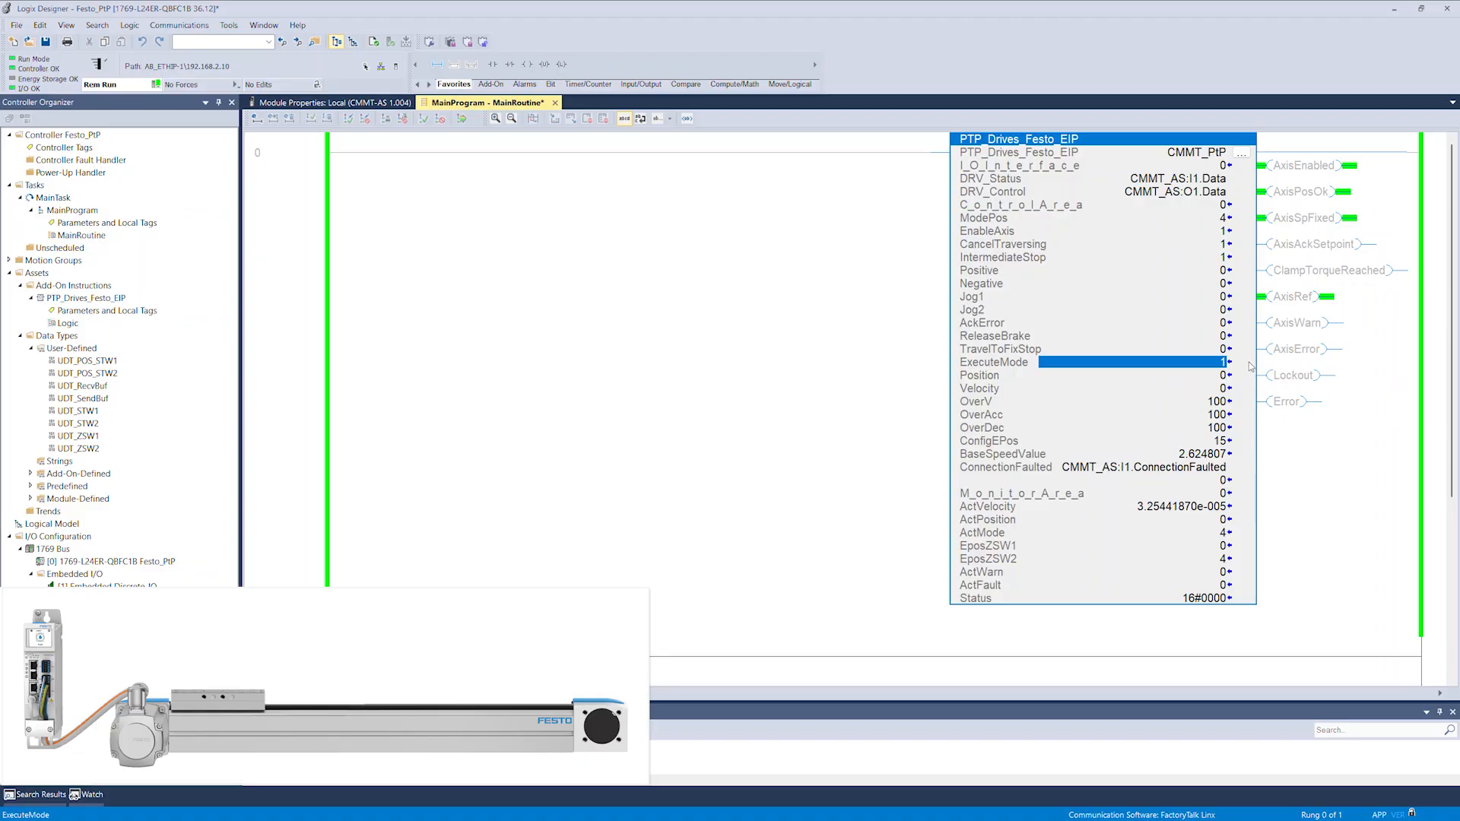
# Reset ExecuteMode to 0 and switch the CMMT_PtP instruction to jog mode by setting ModePos to 7.
pyautogui.click(1166, 358)
pyautogui.write('0')
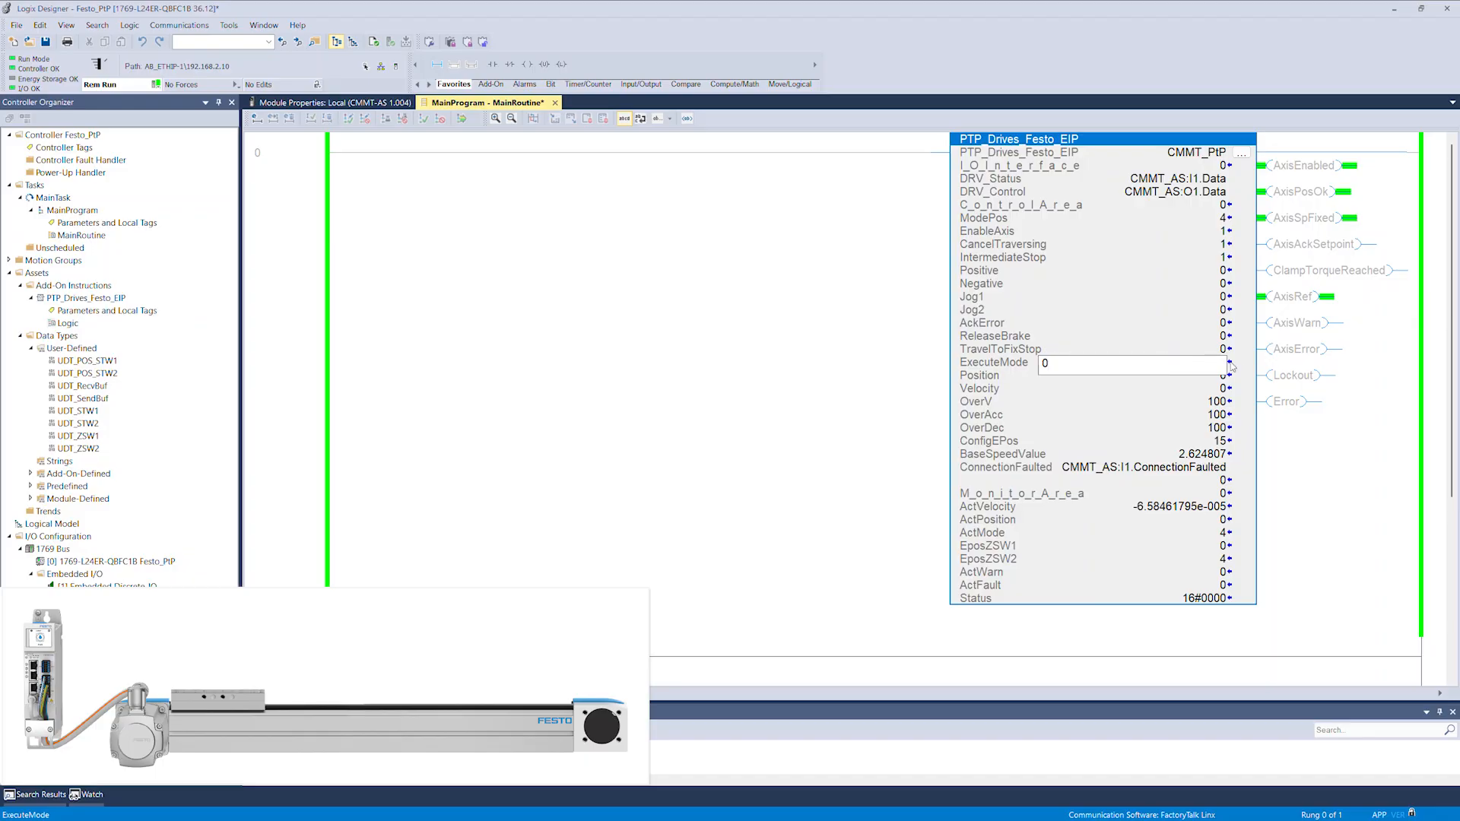
pyautogui.click(1244, 367)
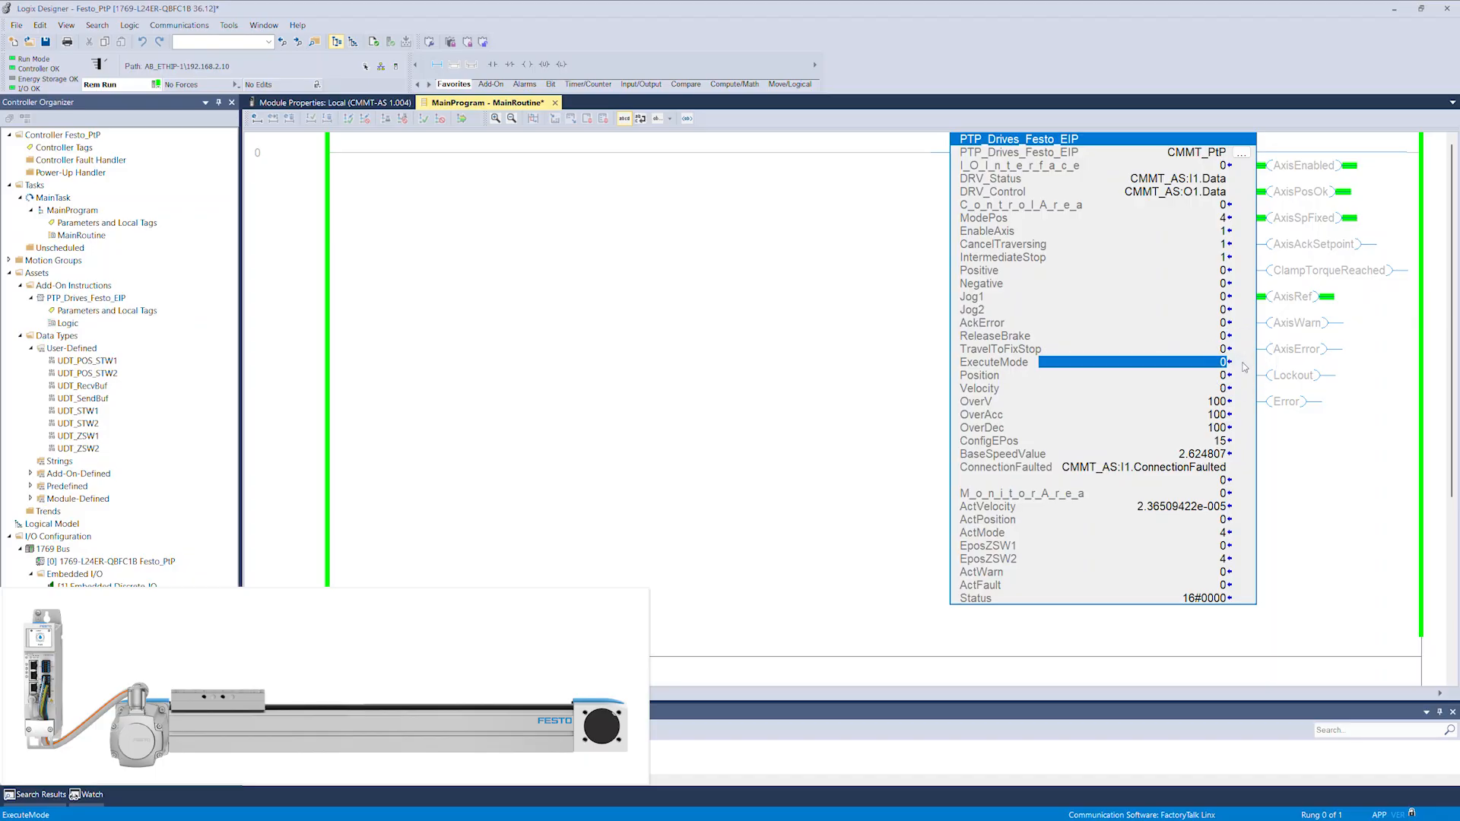
pyautogui.doubleClick(1191, 218)
pyautogui.write('7')
pyautogui.click(1236, 224)
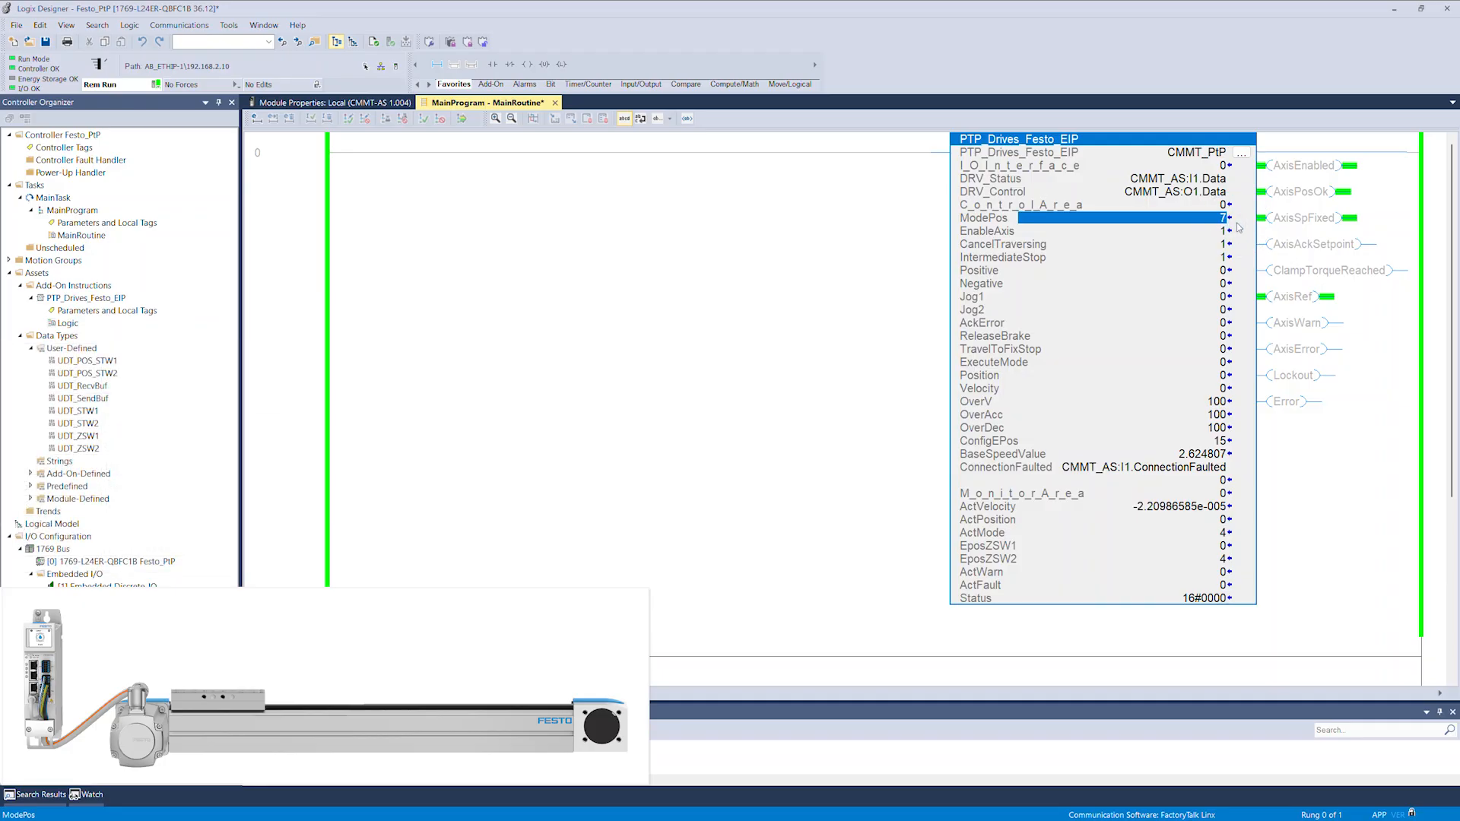
# Jog the axis in the positive direction by setting Jog1 to 1, and stop it by resetting Jog1 to 0.
pyautogui.doubleClick(1147, 296)
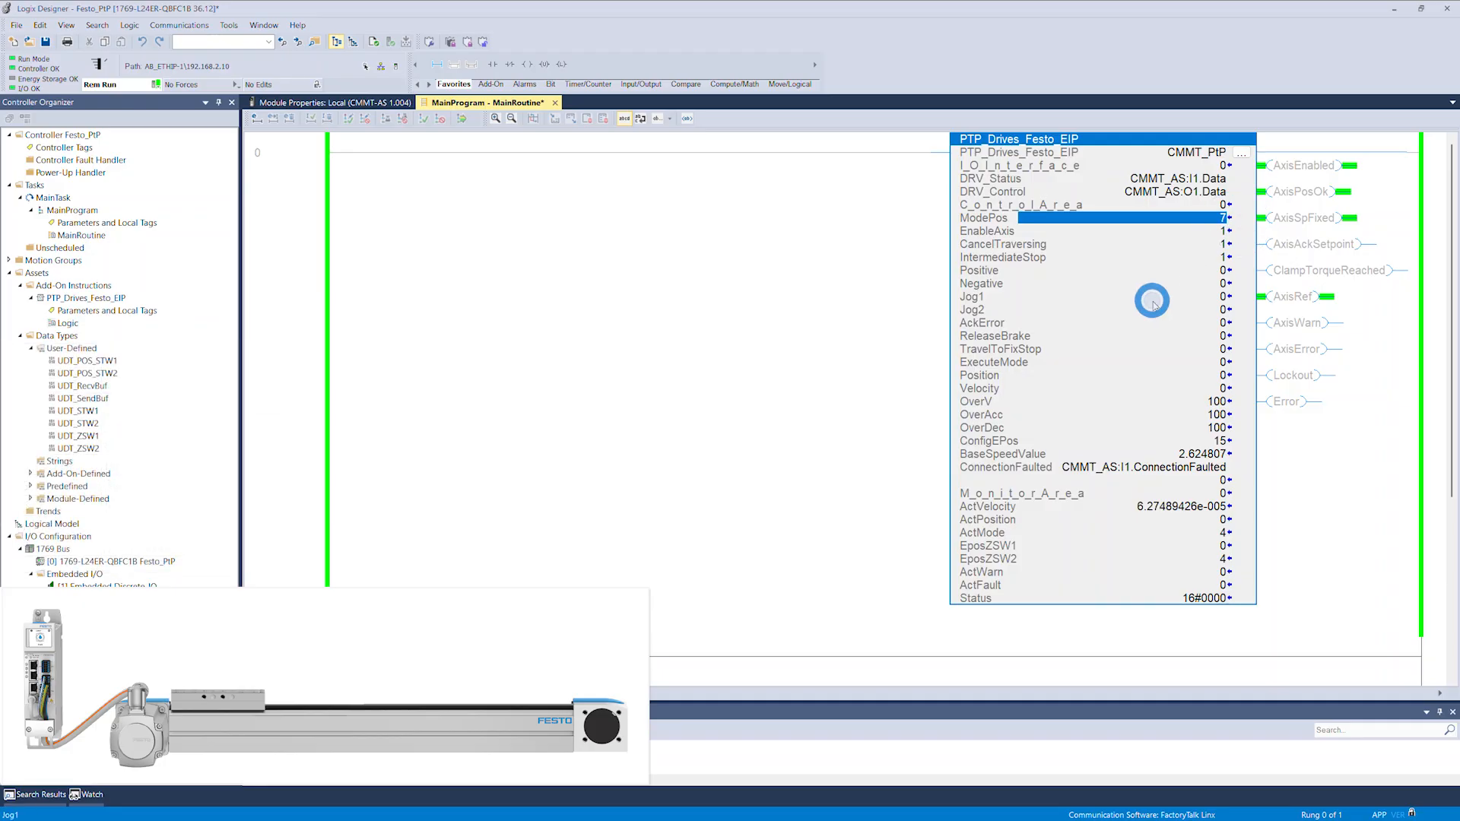
pyautogui.write('1')
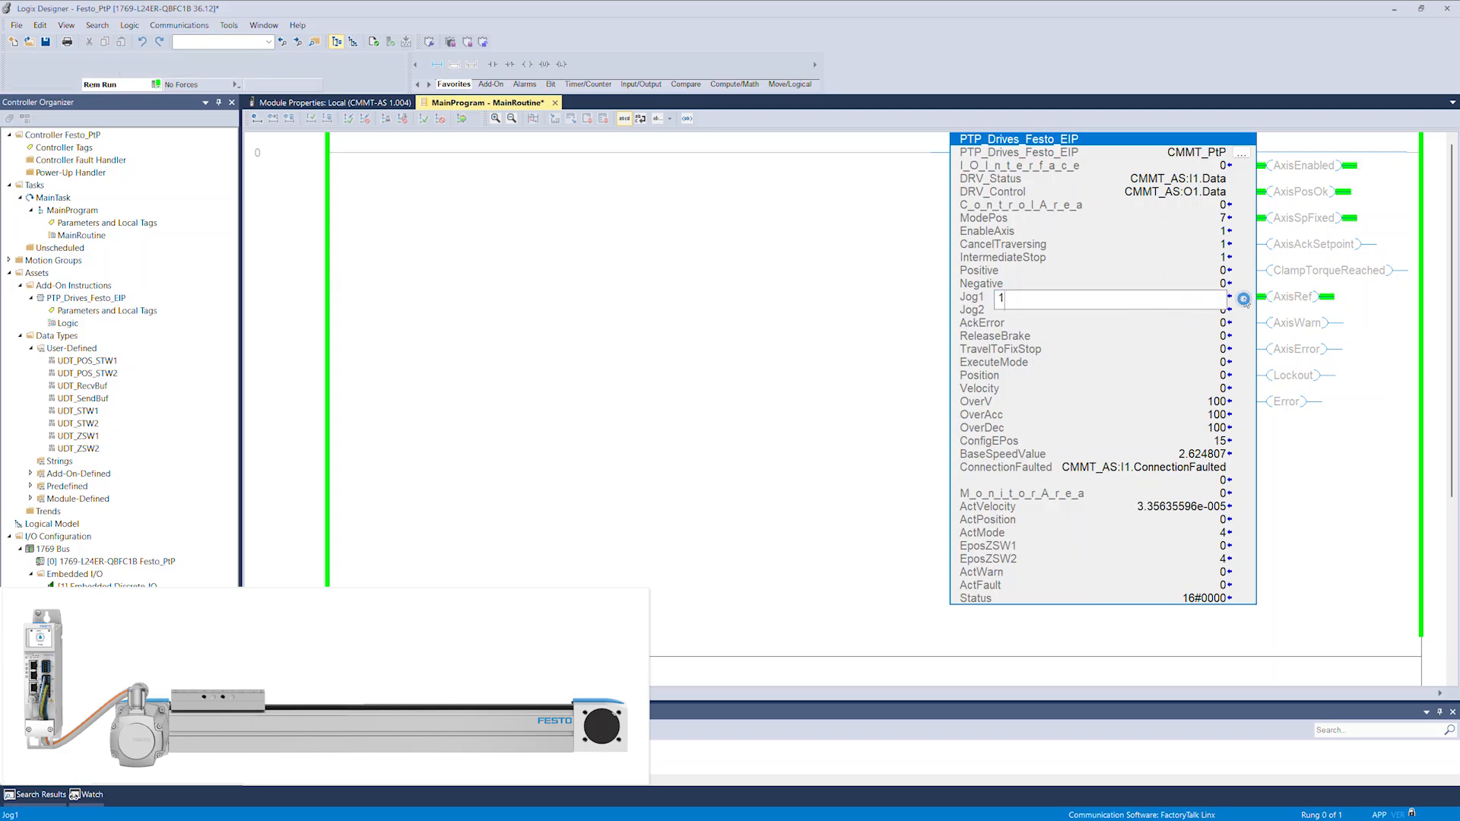
pyautogui.click(1246, 302)
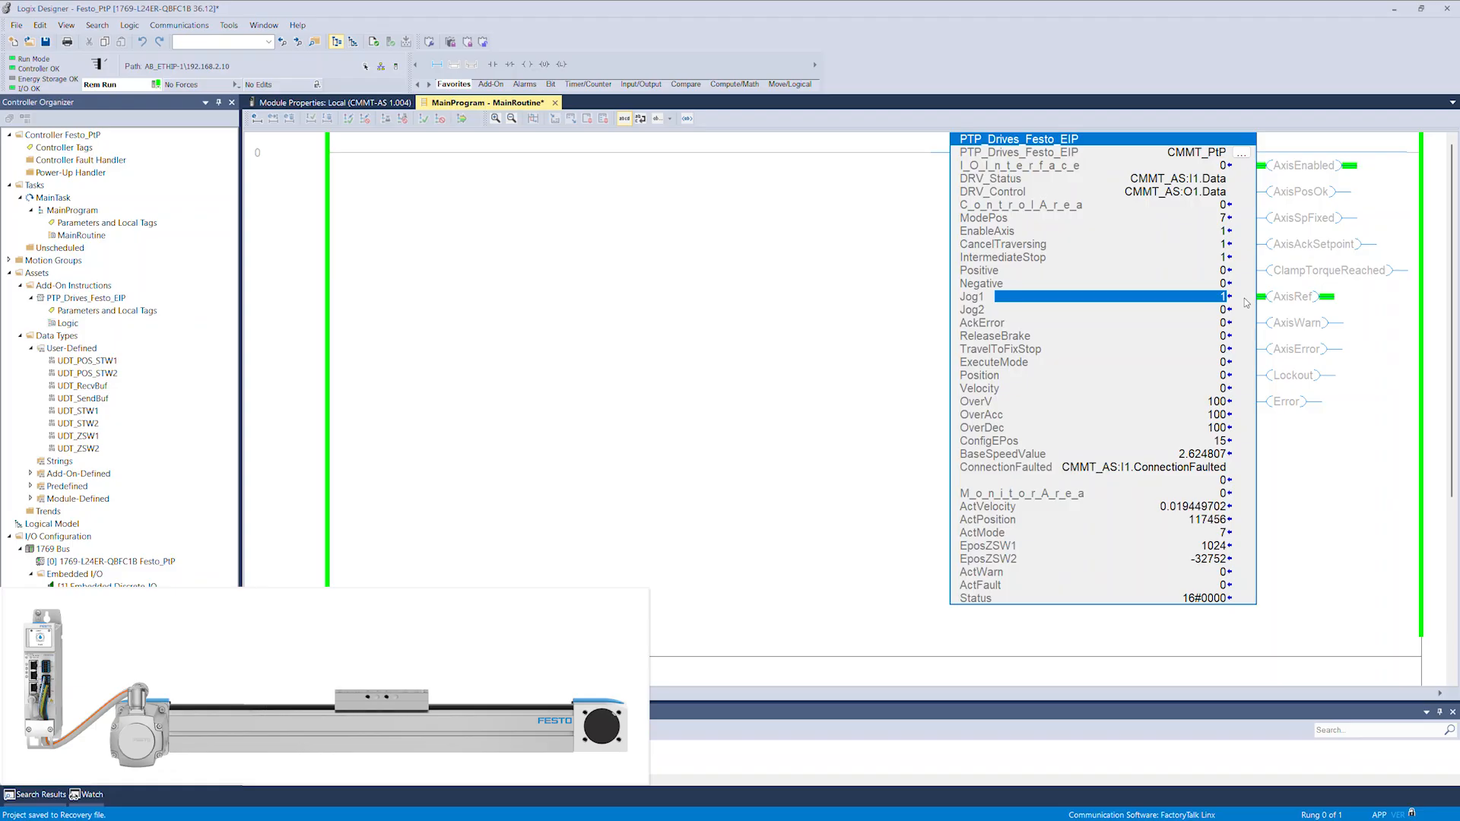
pyautogui.doubleClick(1152, 299)
pyautogui.write('0')
pyautogui.press('Return')
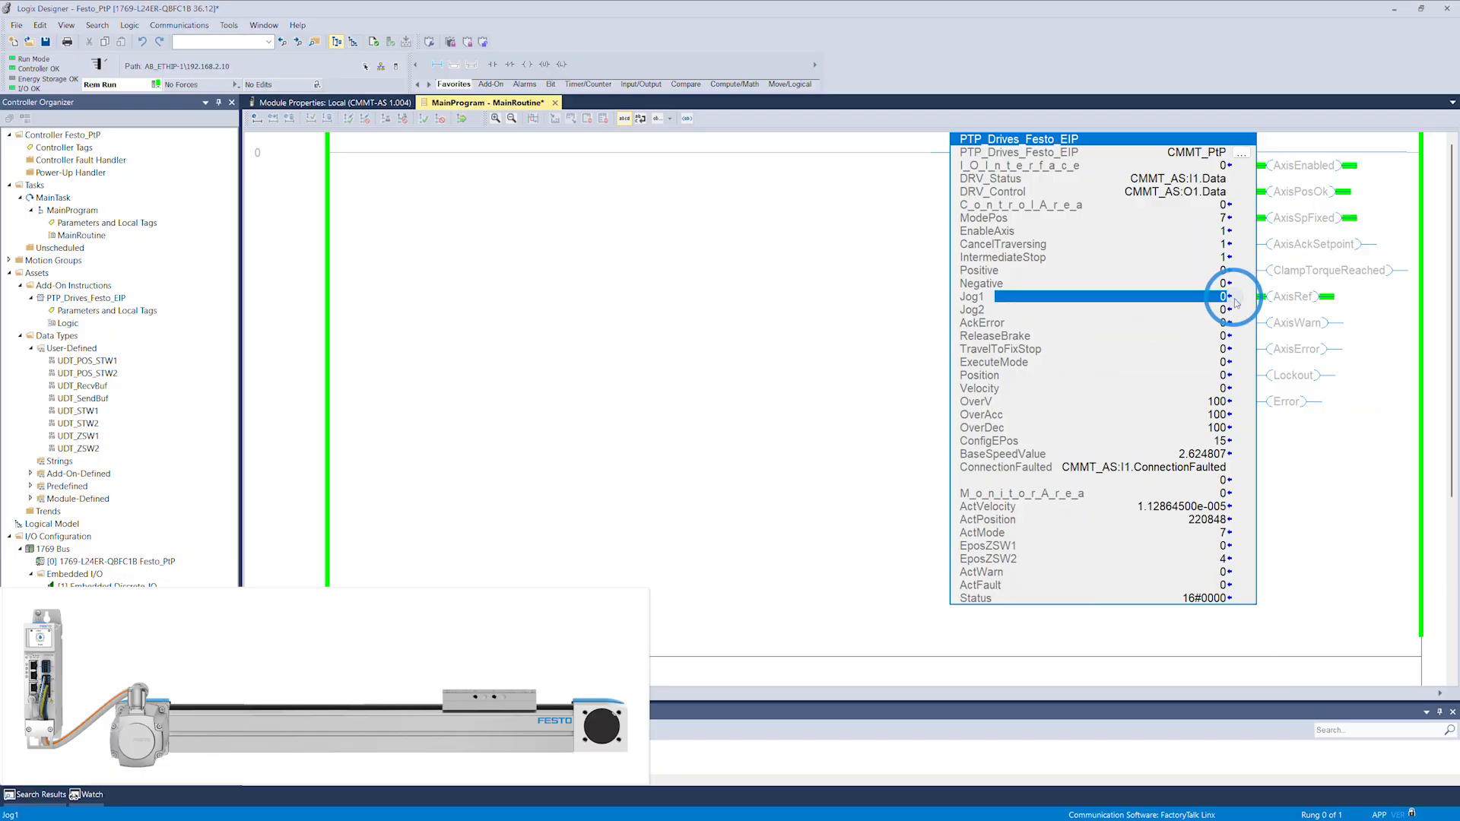
# Jog the axis back in the negative direction by setting Jog2 to 1, and stop it by resetting Jog2 to 0.
pyautogui.doubleClick(1196, 312)
pyautogui.write('1')
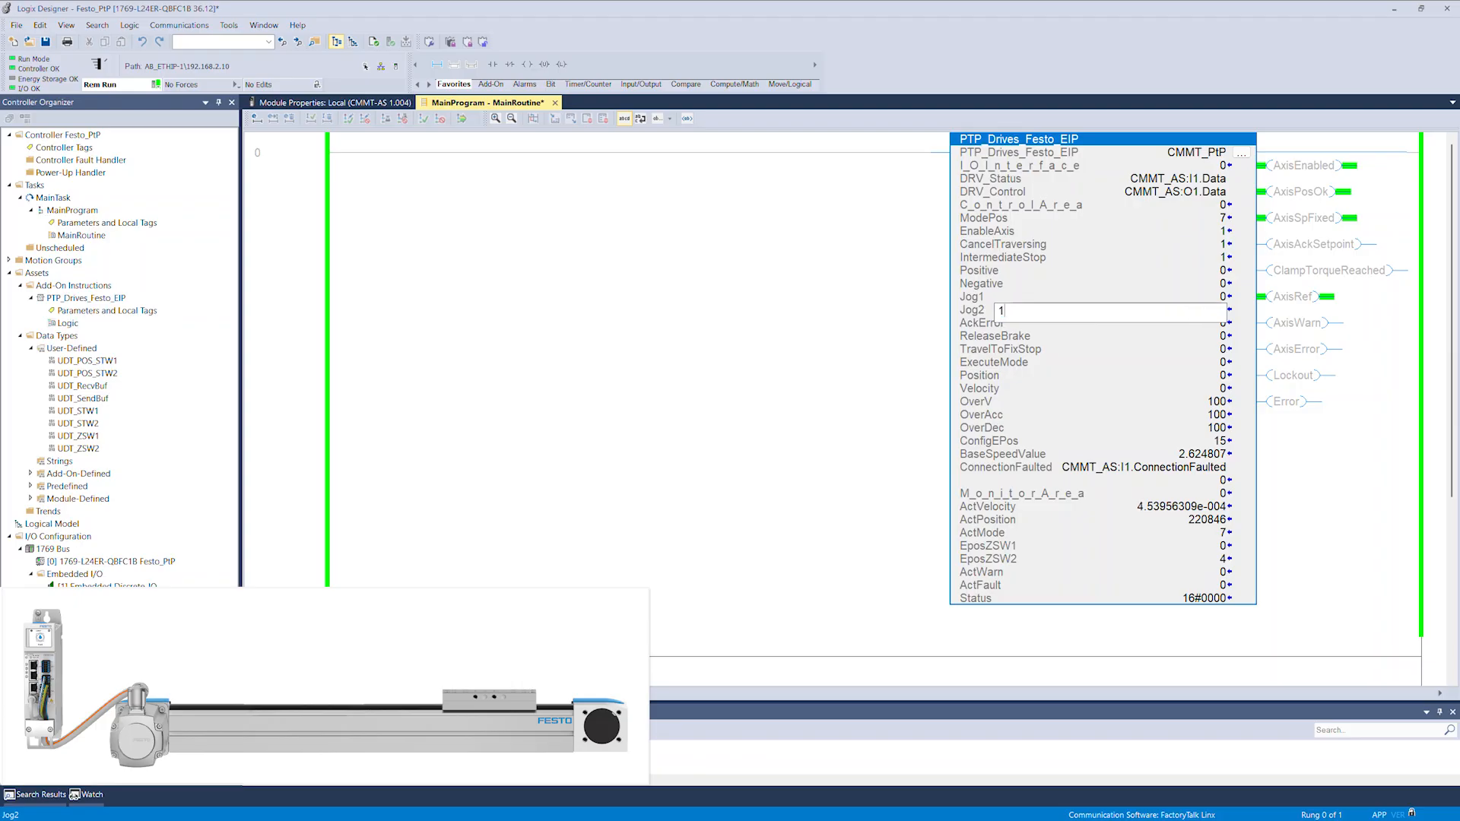
pyautogui.press('Return')
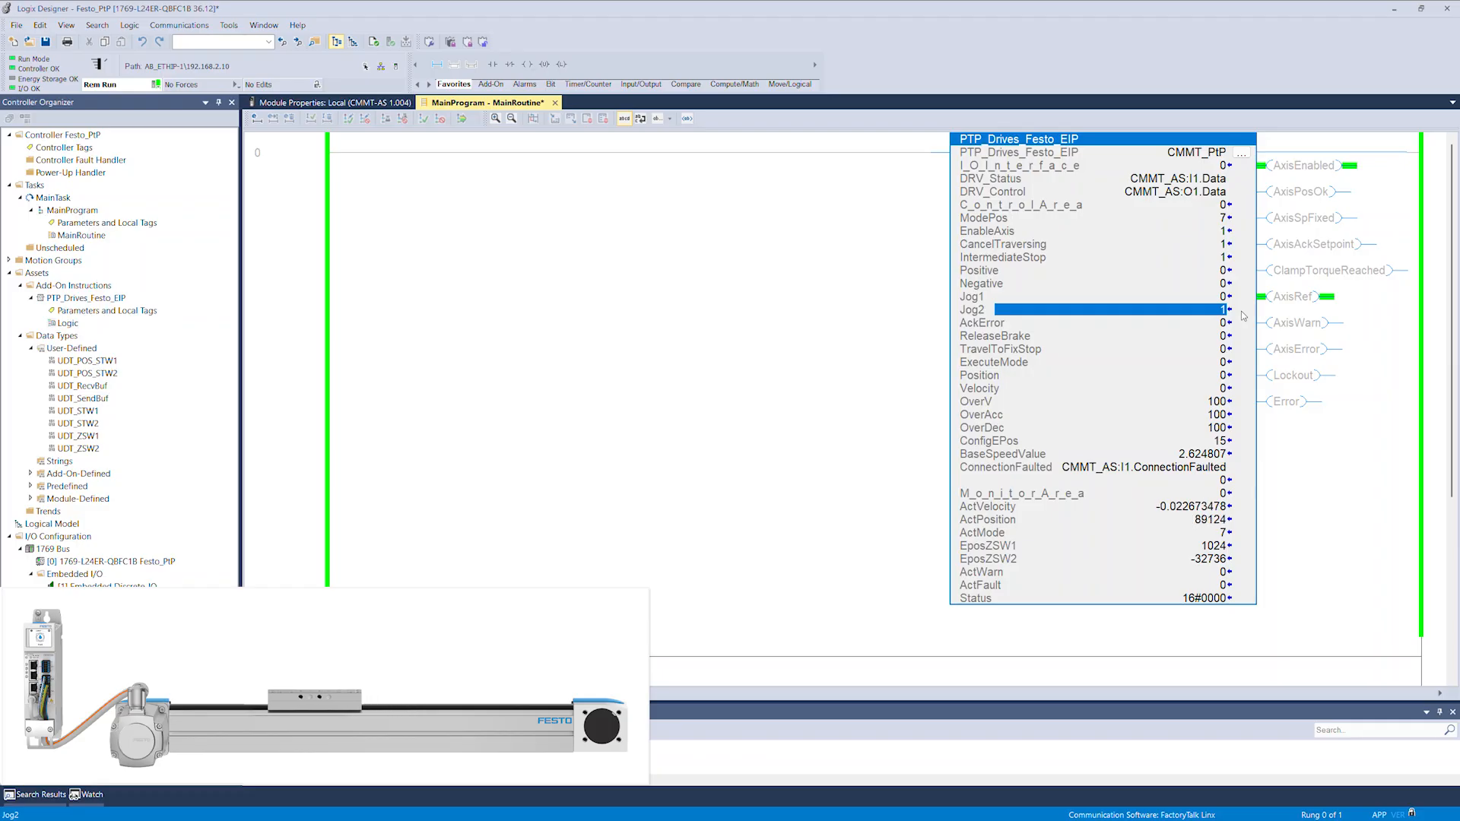
pyautogui.click(1165, 308)
pyautogui.write('0')
pyautogui.click(1243, 308)
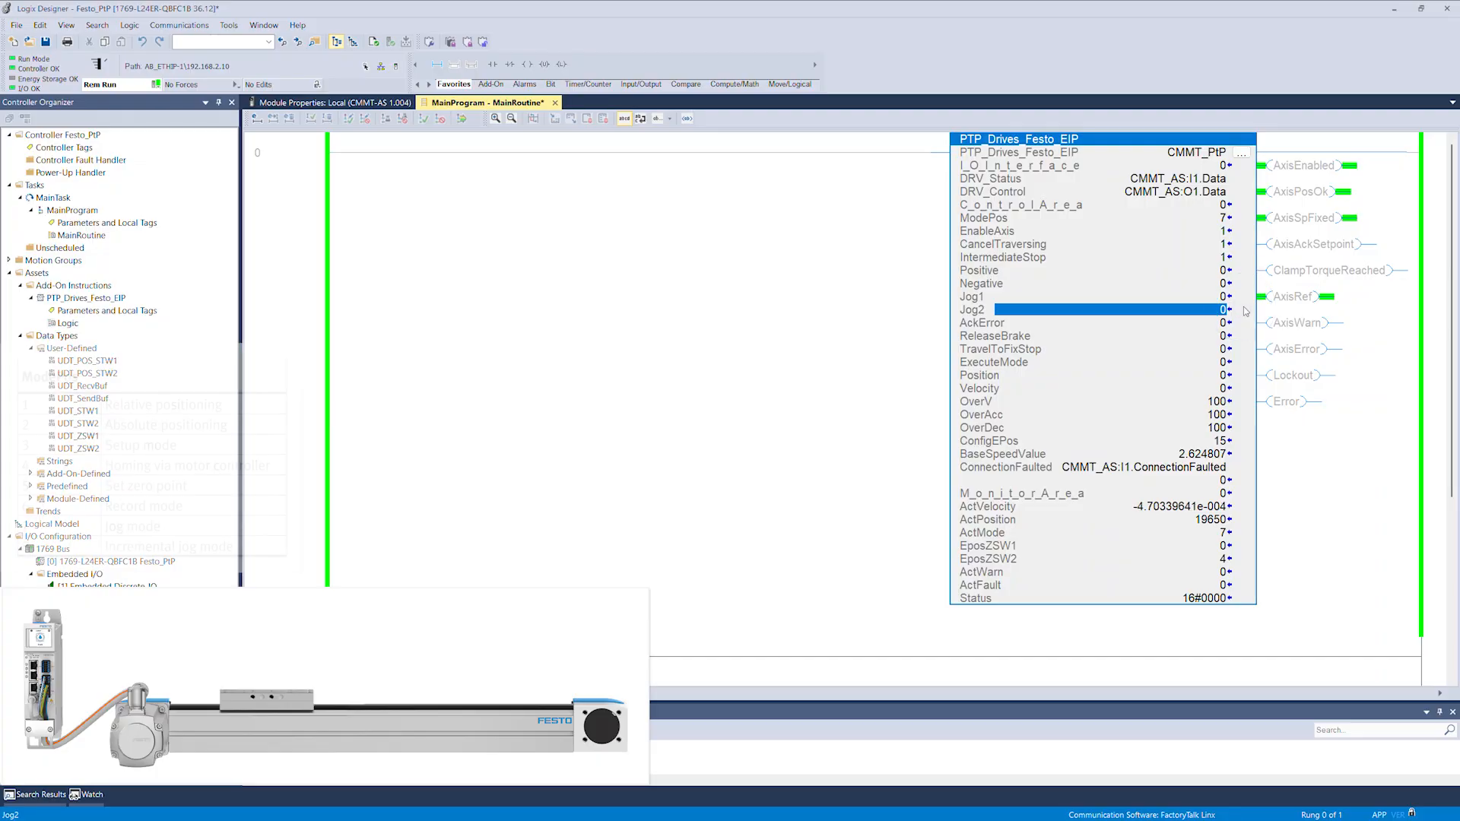
# Switch the CMMT_PtP instruction to relative positioning by setting ModePos to 1.
pyautogui.click(1178, 218)
pyautogui.write('1')
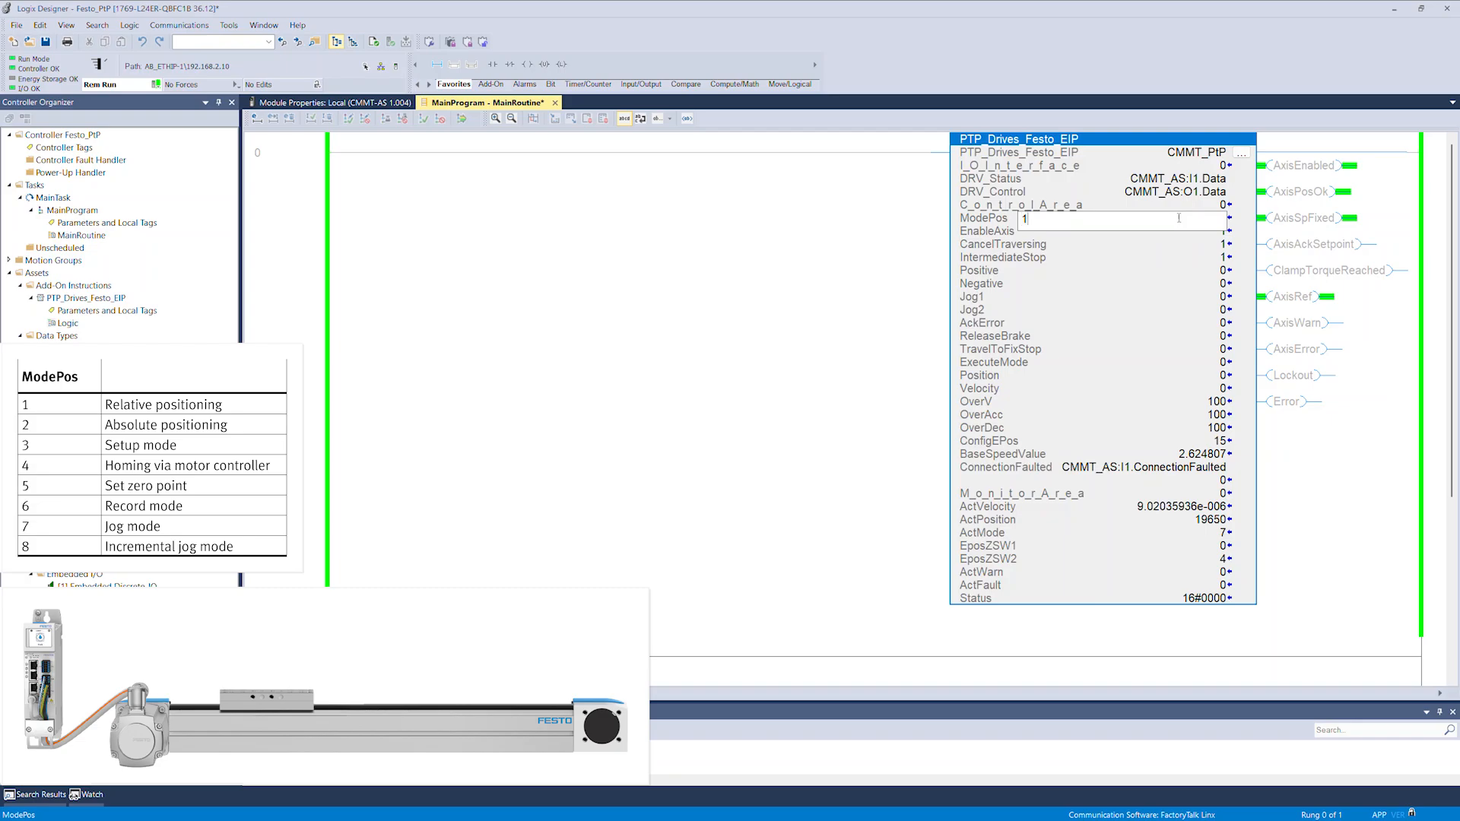
pyautogui.click(1244, 227)
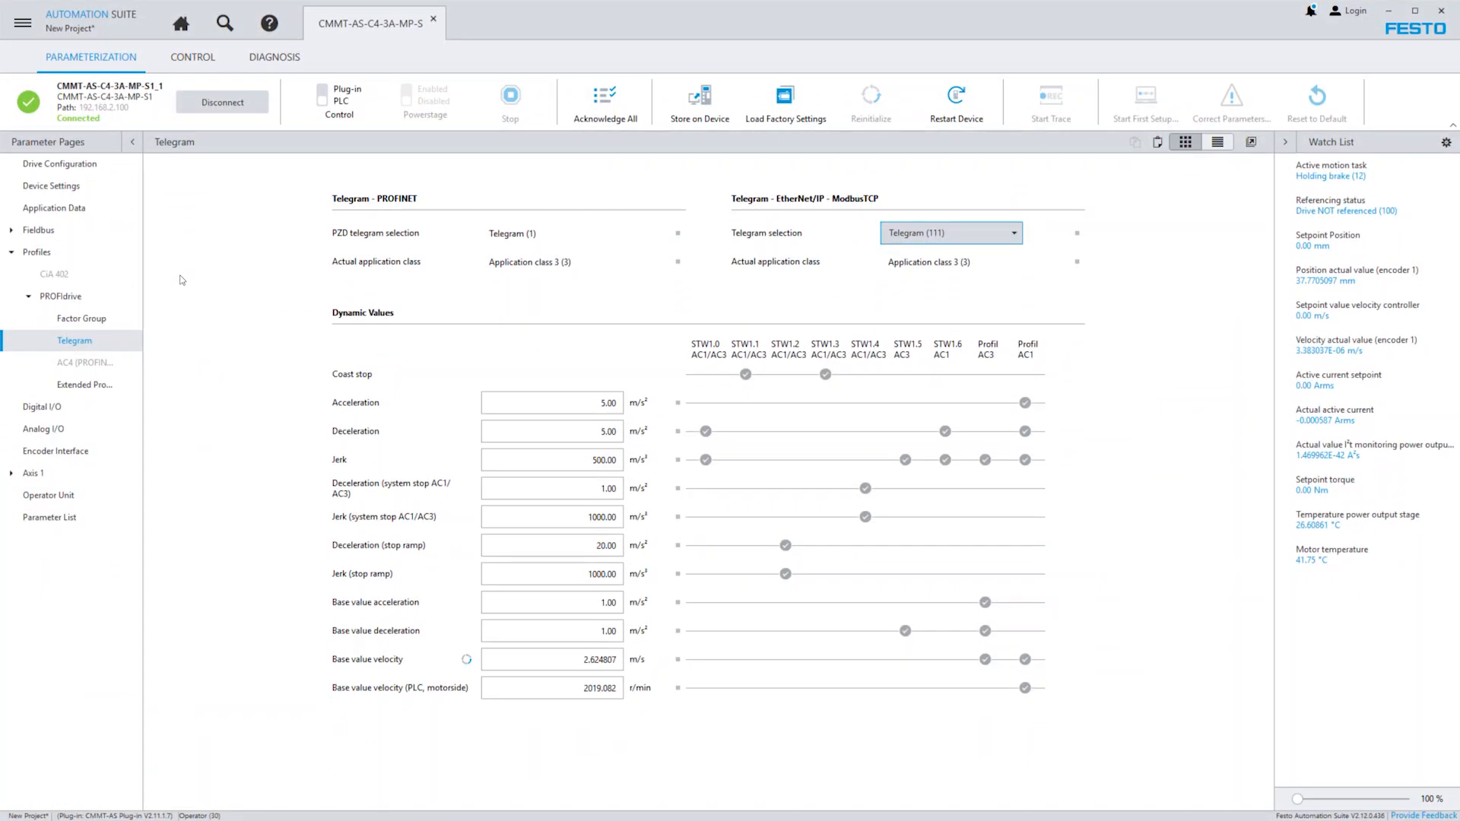
# Check the drive's Factor Group in Festo Automation Suite, and set the CMMT_PtP instruction's Position to 100000 and Velocity to 100 in Logix Designer.
pyautogui.click(48, 322)
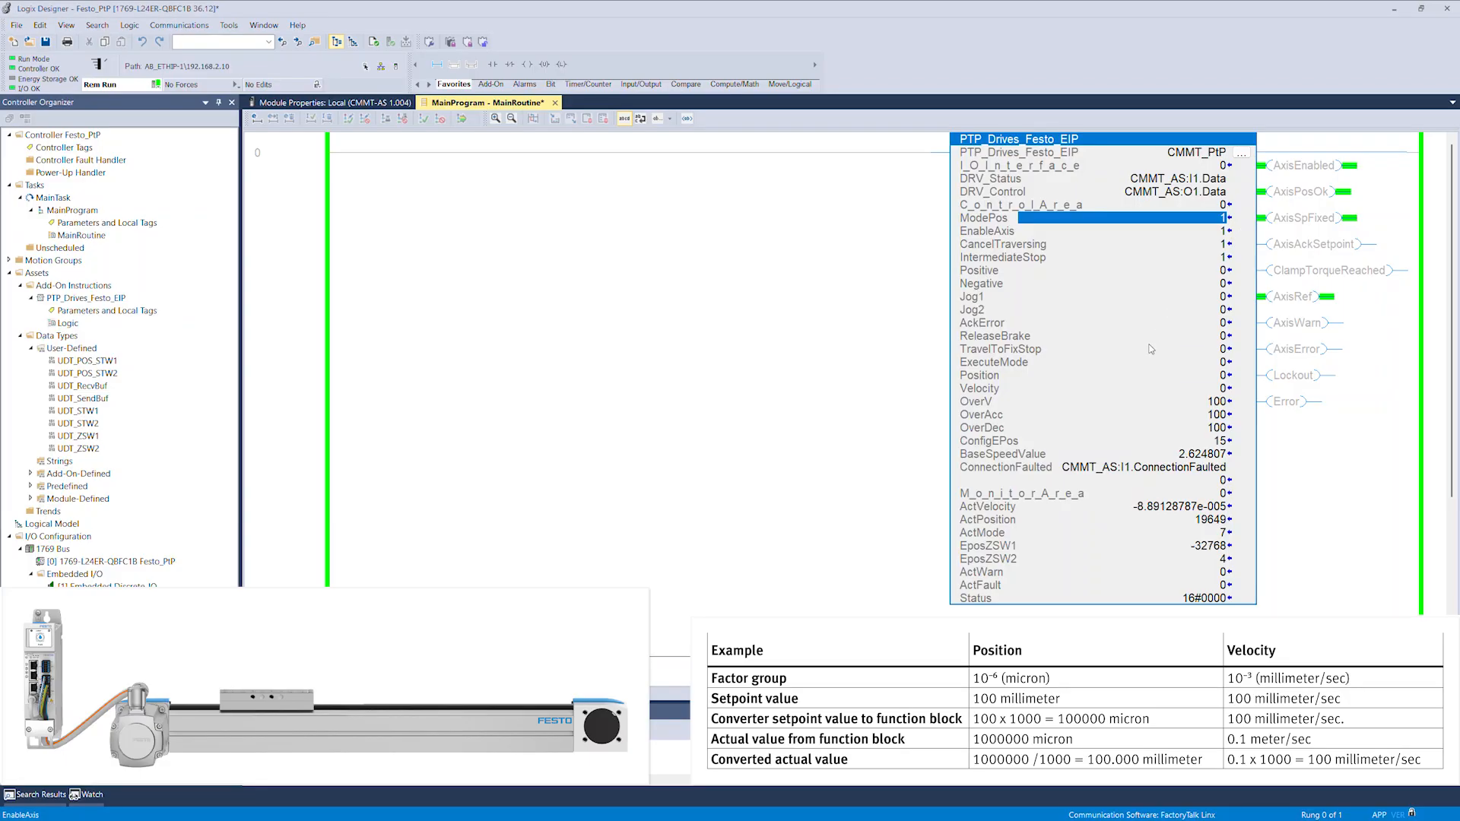
pyautogui.doubleClick(1124, 376)
pyautogui.write('100000')
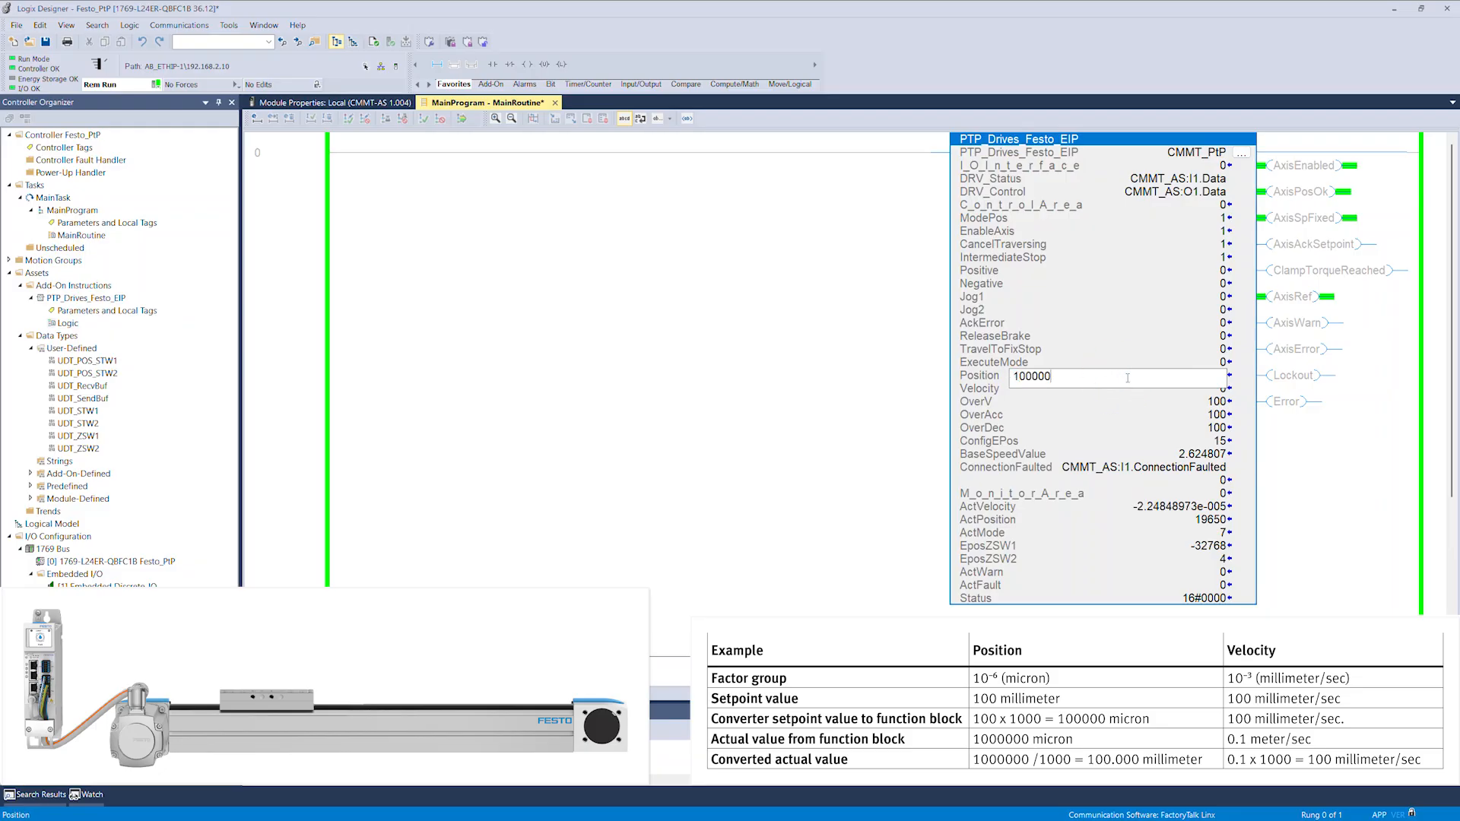
pyautogui.press('Return')
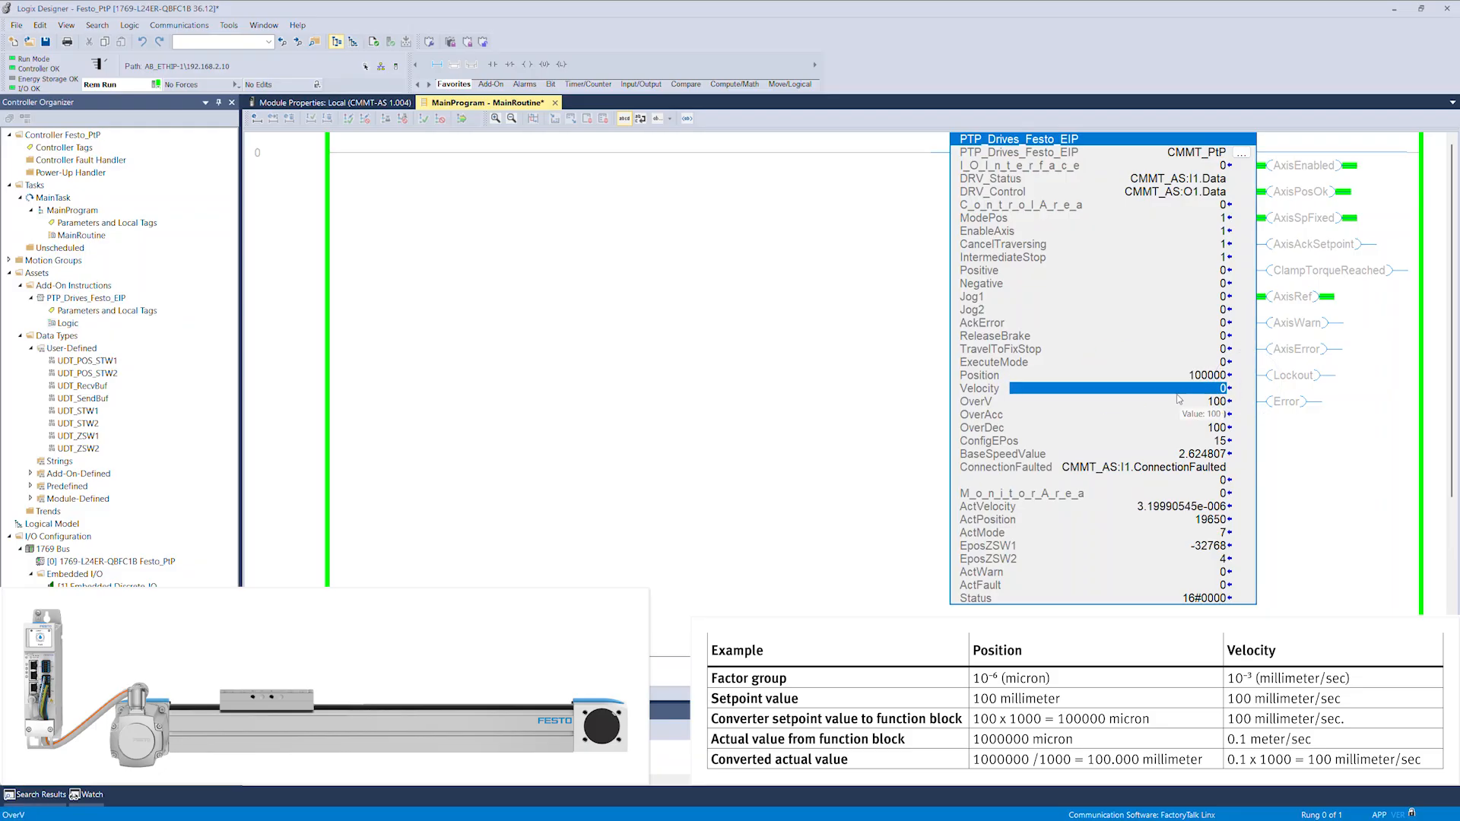
pyautogui.doubleClick(1171, 388)
pyautogui.write('100')
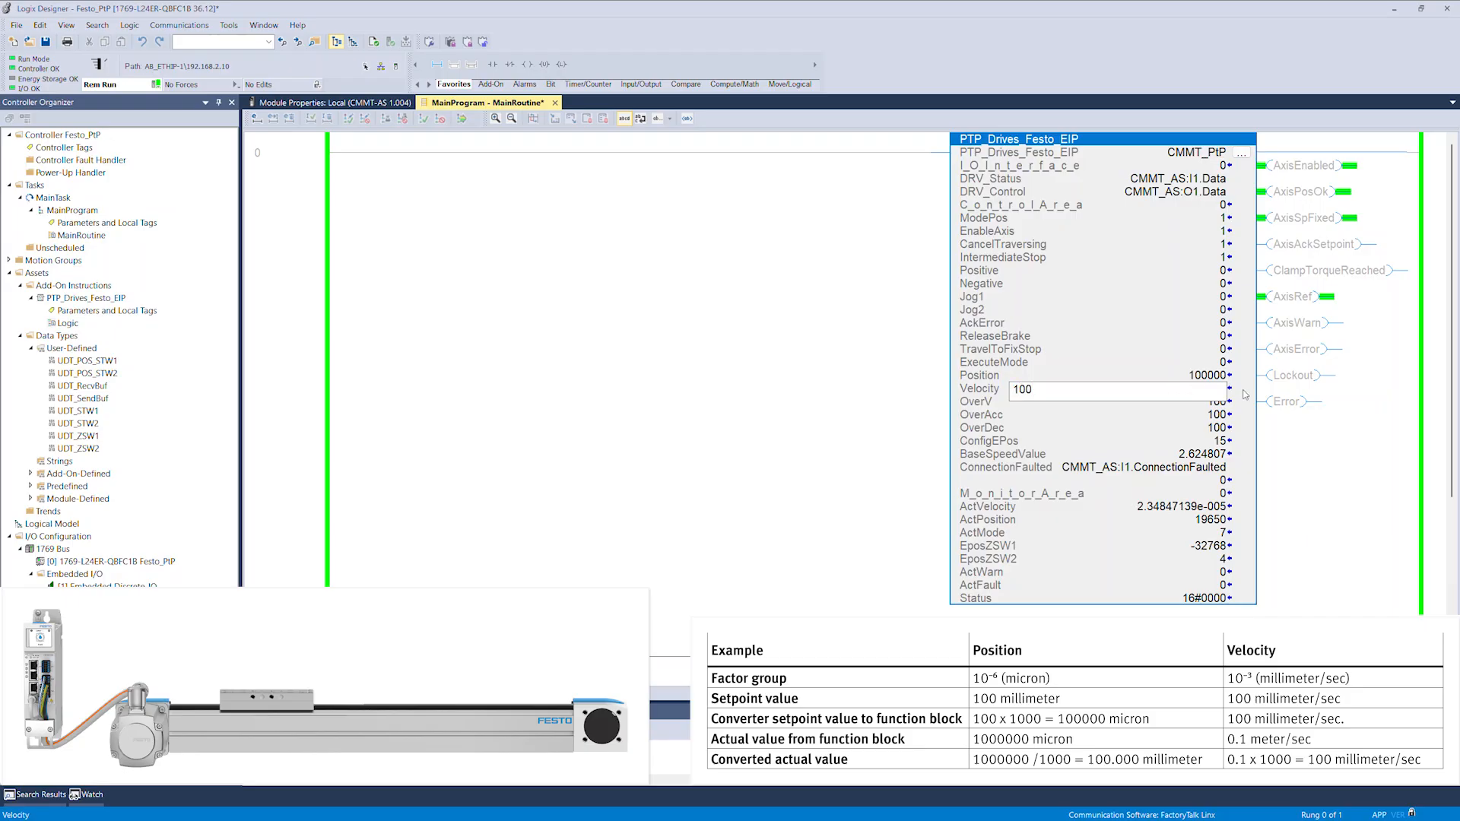
pyautogui.press('Return')
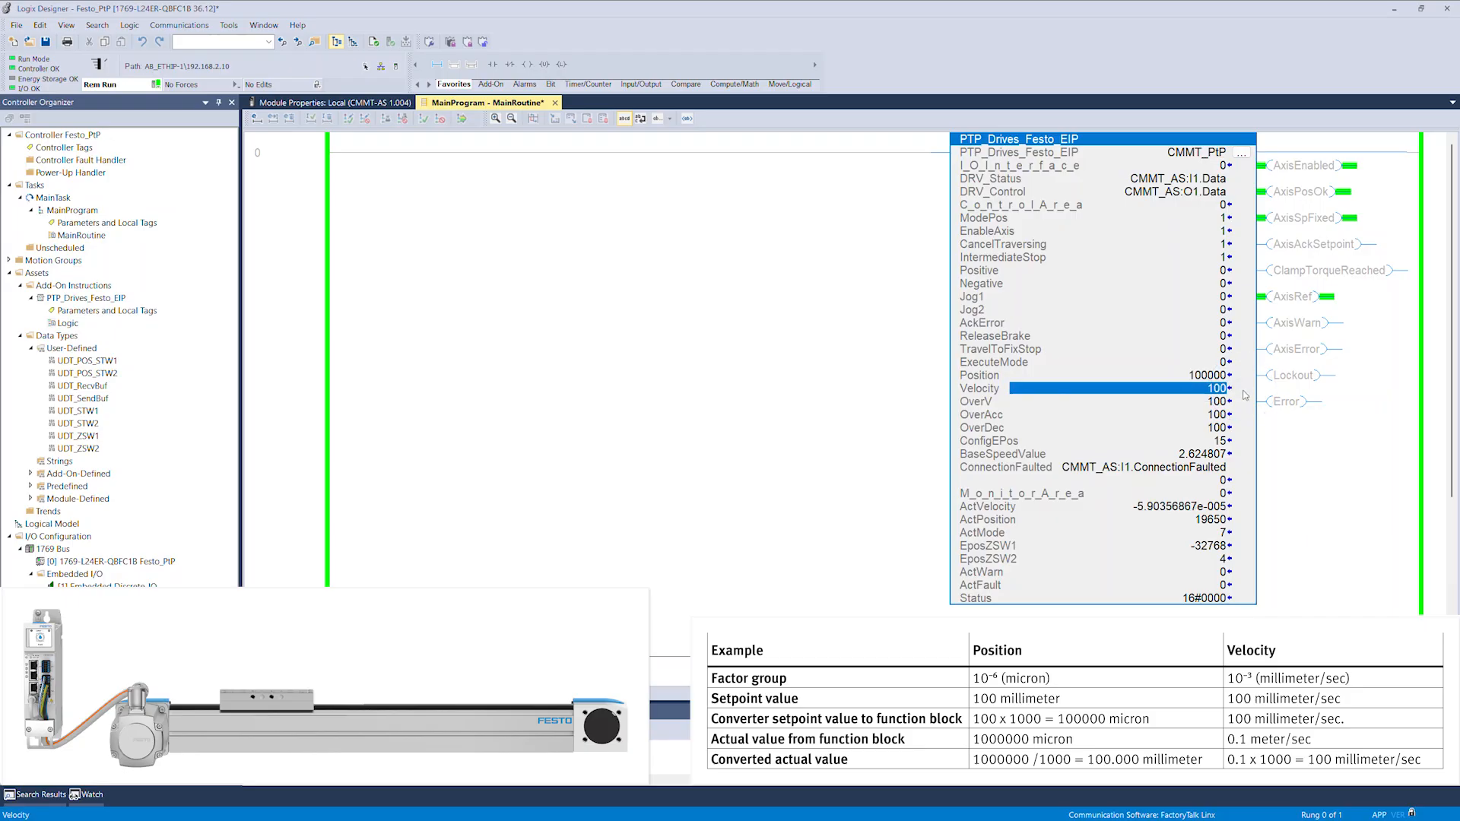
# Run the relative move by setting ExecuteMode to 1, and reset ExecuteMode to 0 once the move is complete.
pyautogui.click(1184, 364)
pyautogui.doubleClick(1185, 365)
pyautogui.write('1')
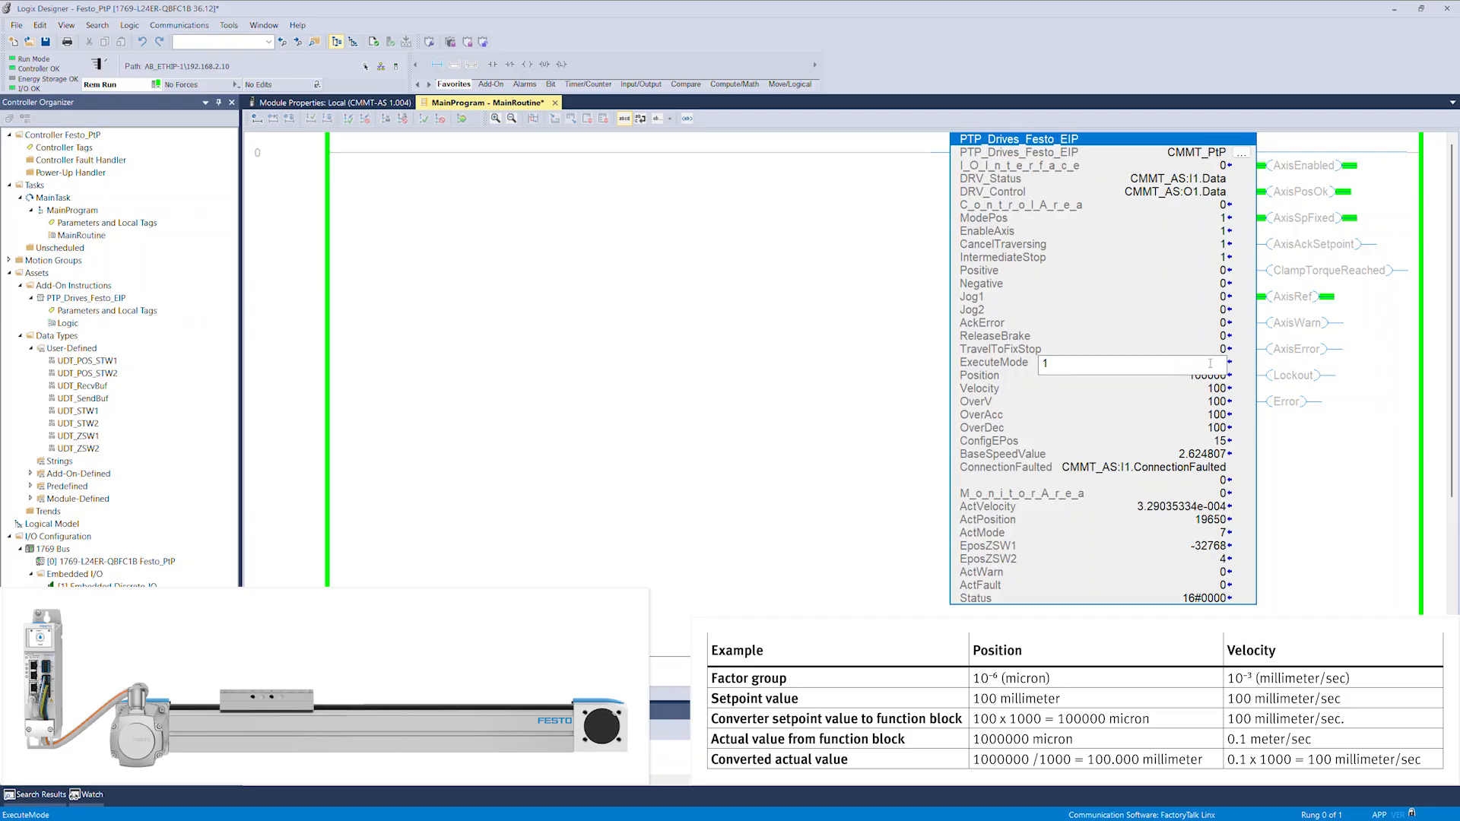
pyautogui.press('Return')
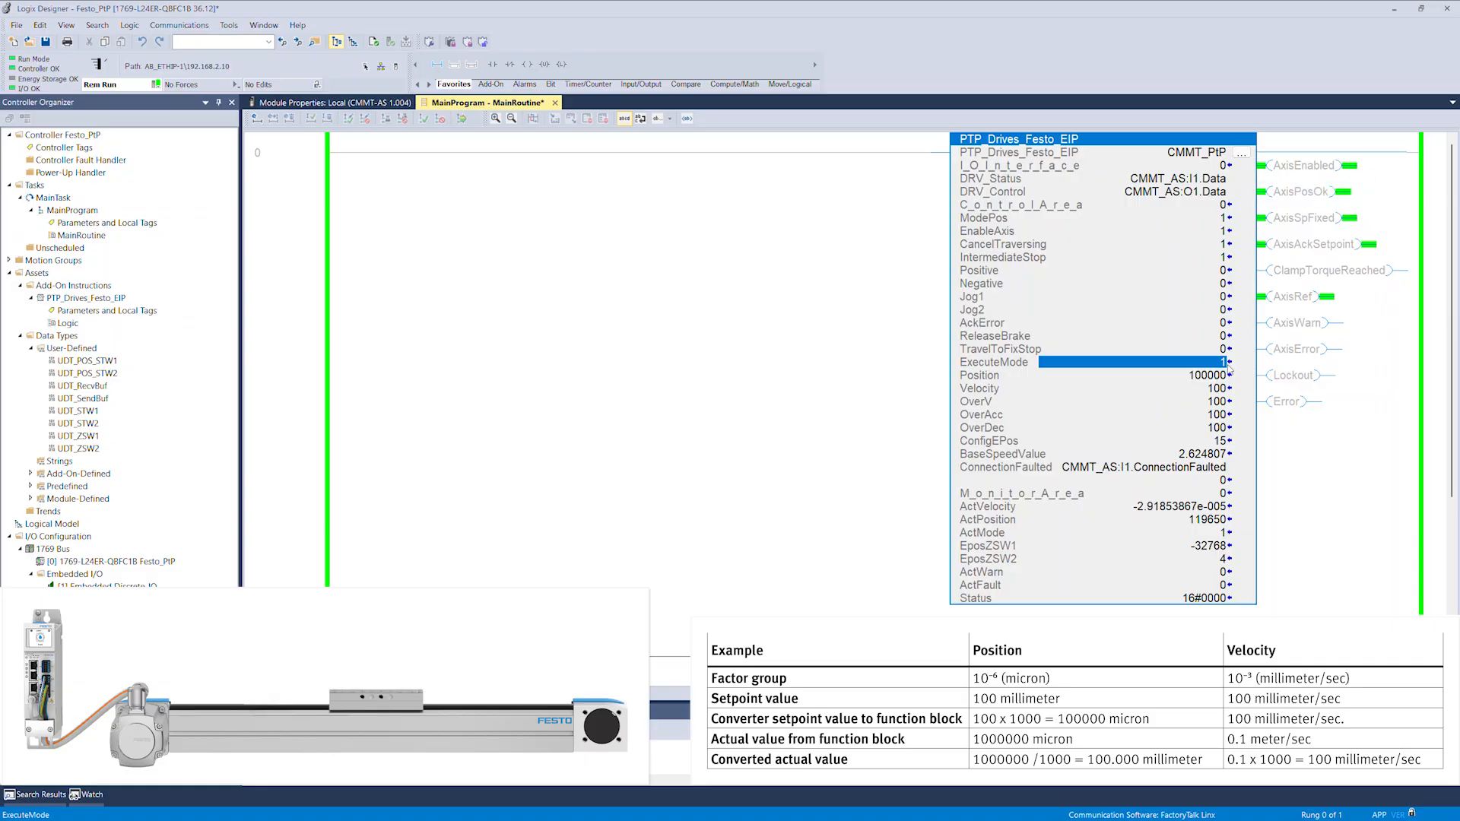
pyautogui.write('0')
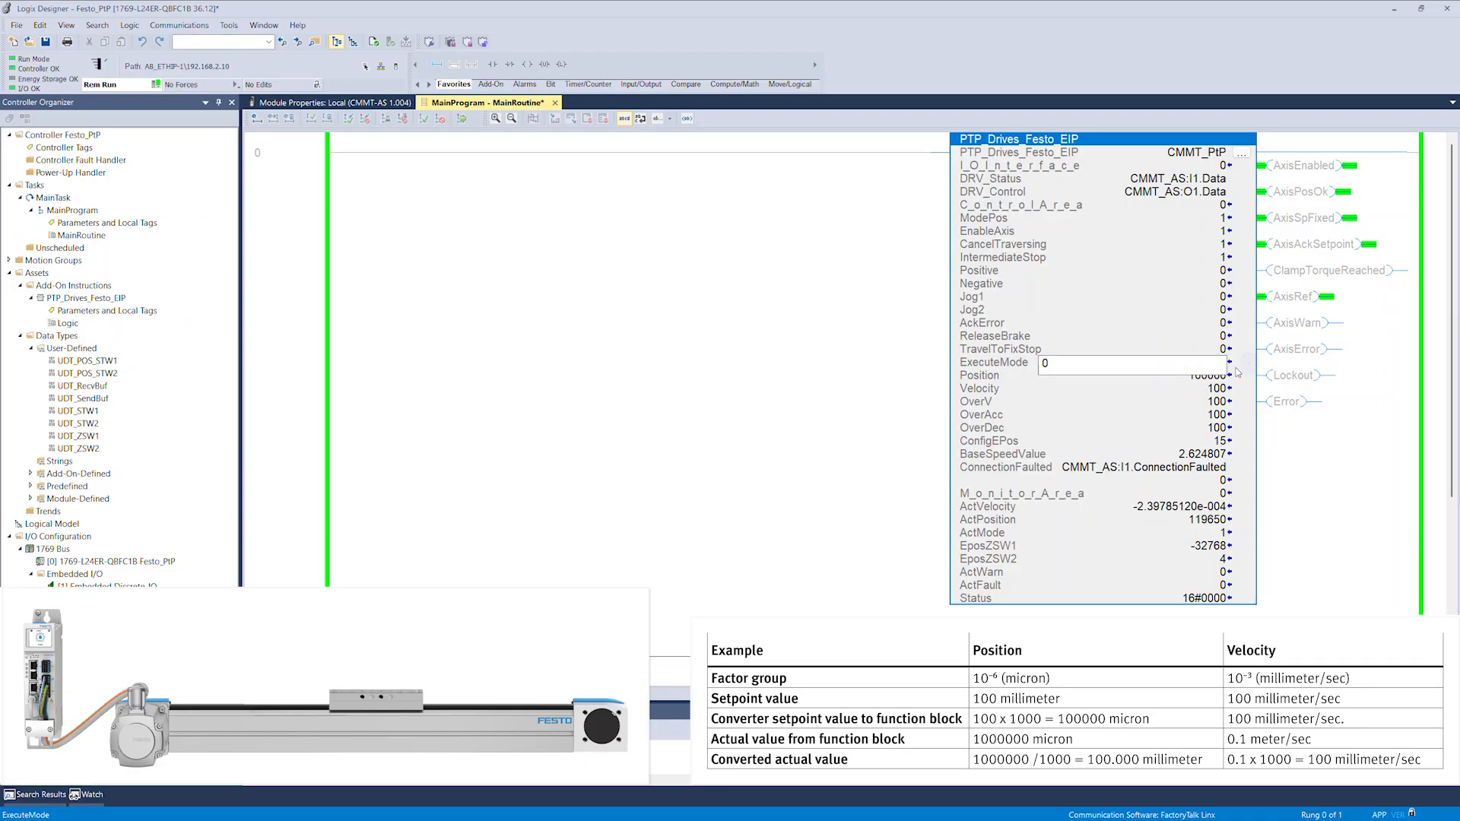
pyautogui.press('Return')
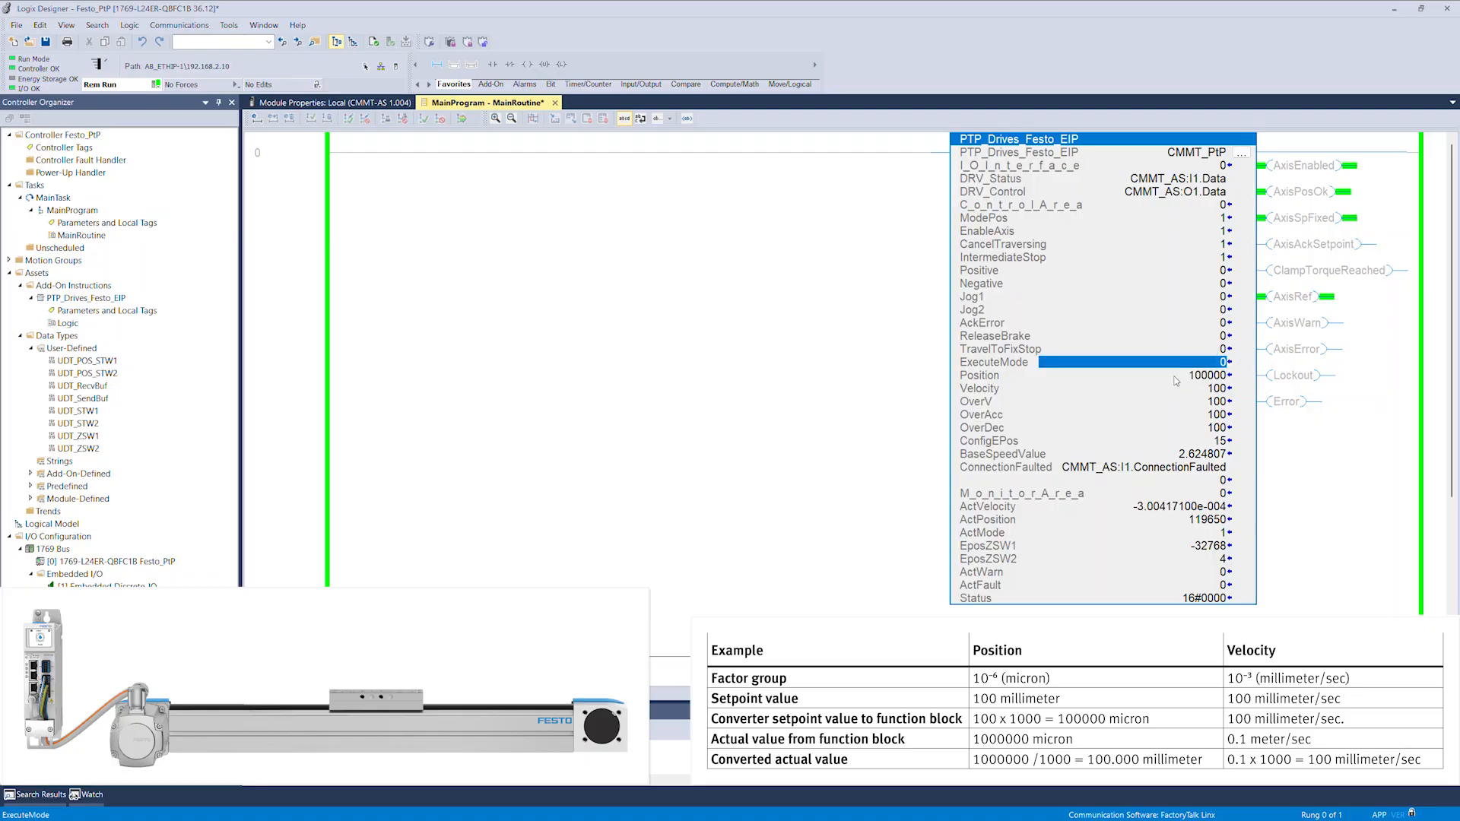
# Set Position to -100000 and run the relative move in the opposite direction by setting ExecuteMode to 1.
pyautogui.doubleClick(1163, 376)
pyautogui.press('Home')
pyautogui.write('-')
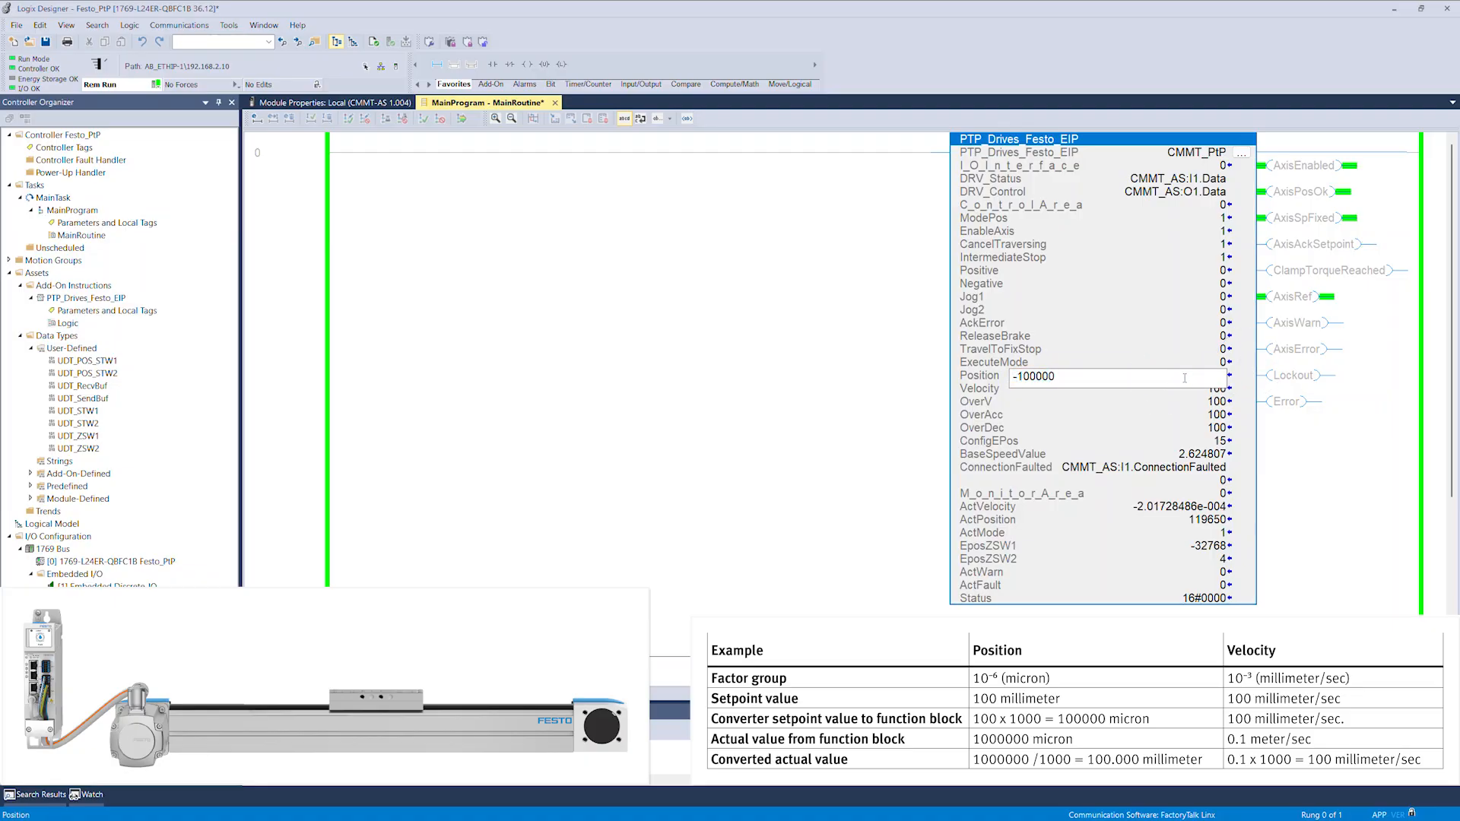
pyautogui.press('Return')
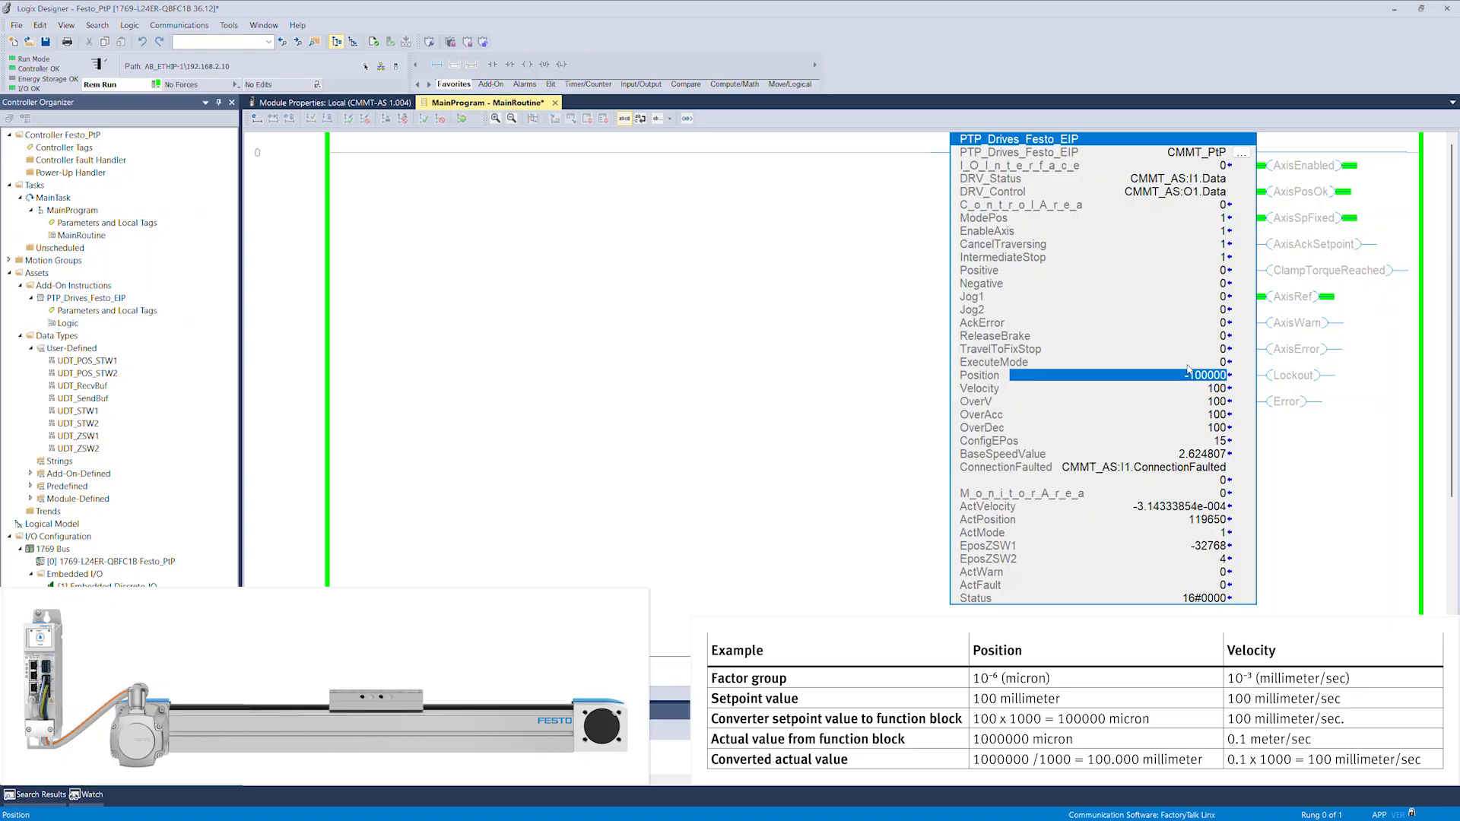
pyautogui.doubleClick(1181, 362)
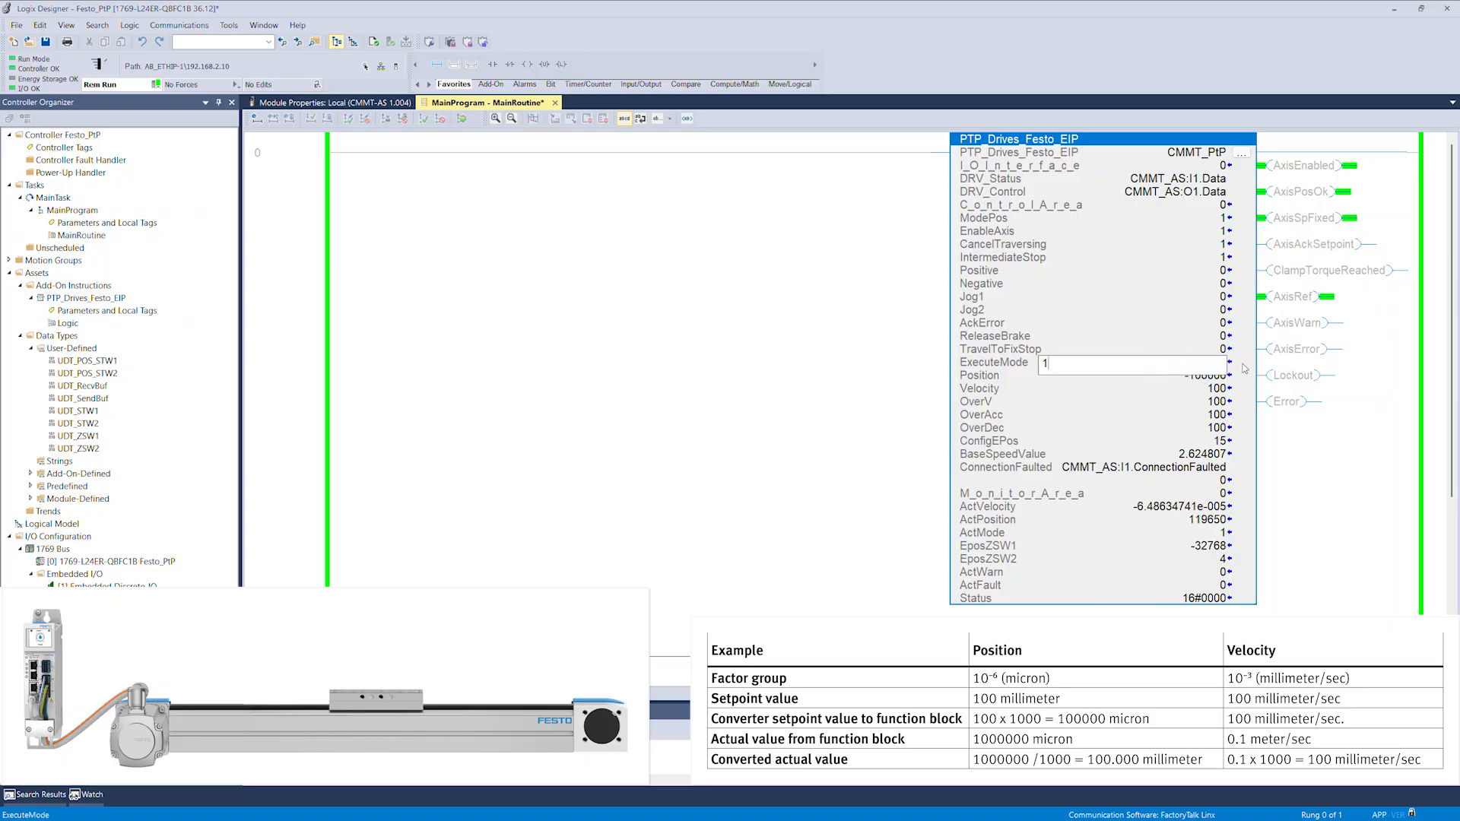
pyautogui.press('Return')
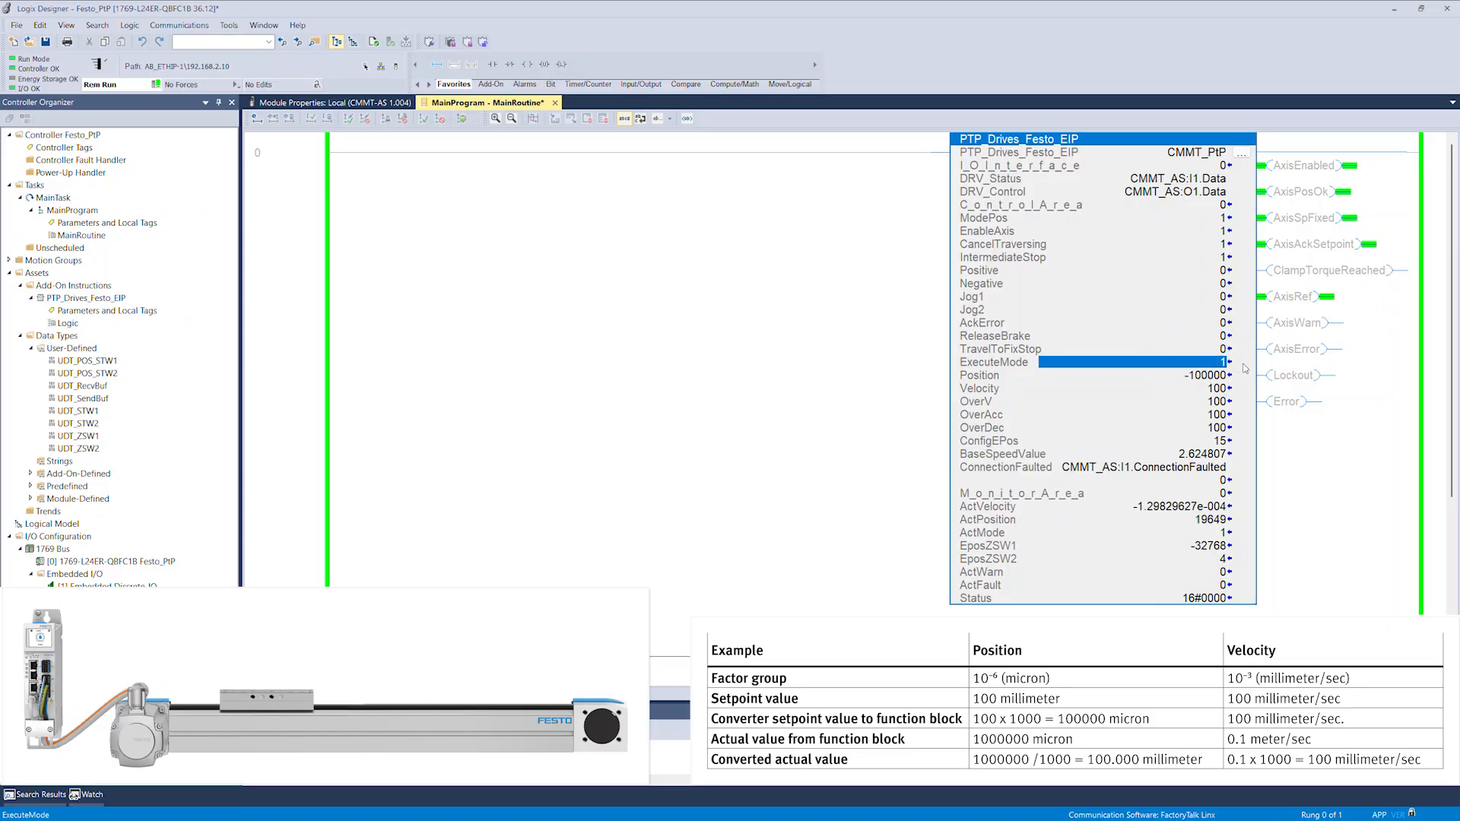
# Reset ExecuteMode to 0 and switch the instruction to absolute positioning by setting ModePos to 2.
pyautogui.doubleClick(1175, 366)
pyautogui.write('0')
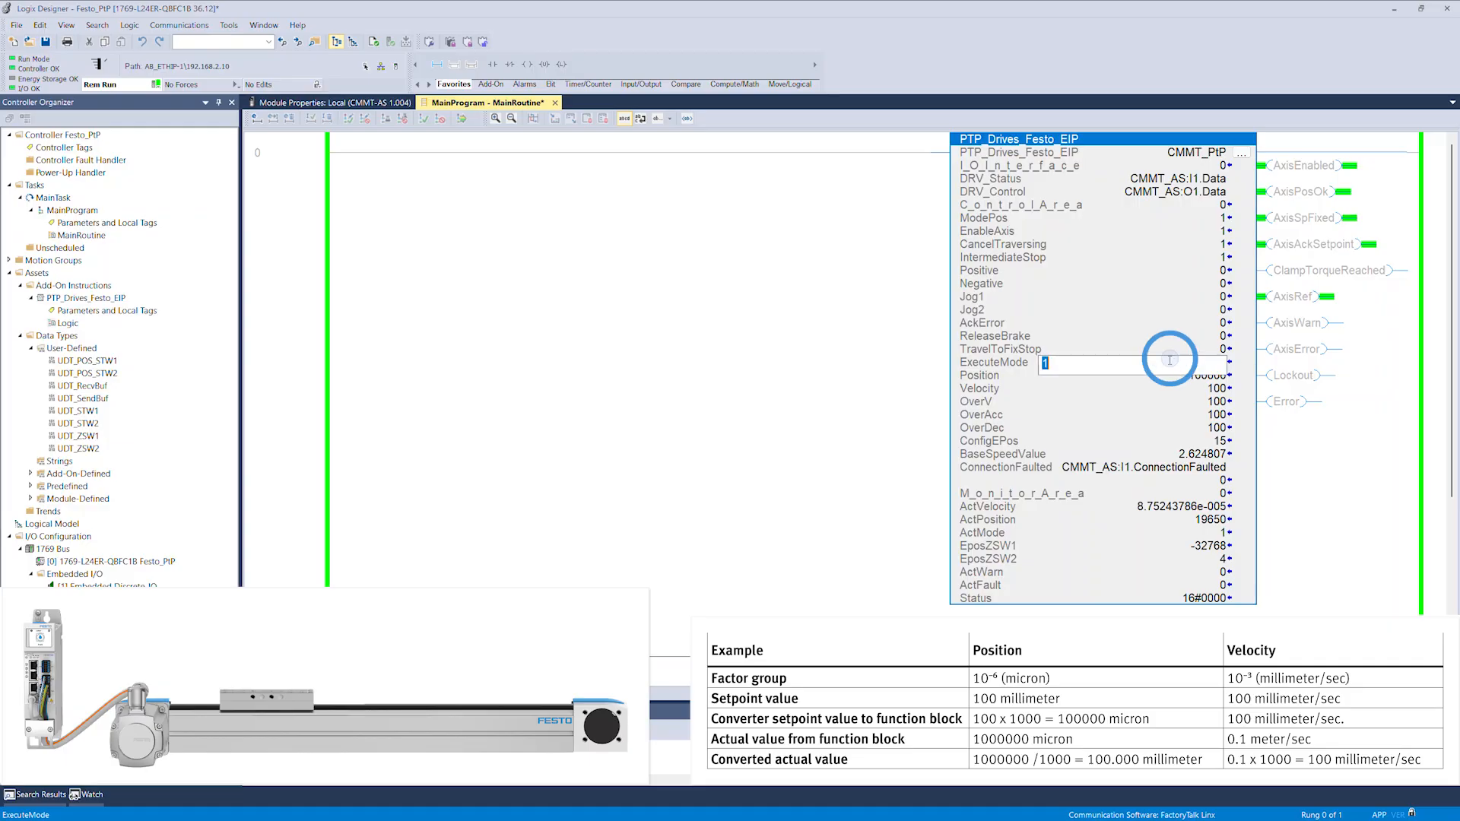
pyautogui.press('Return')
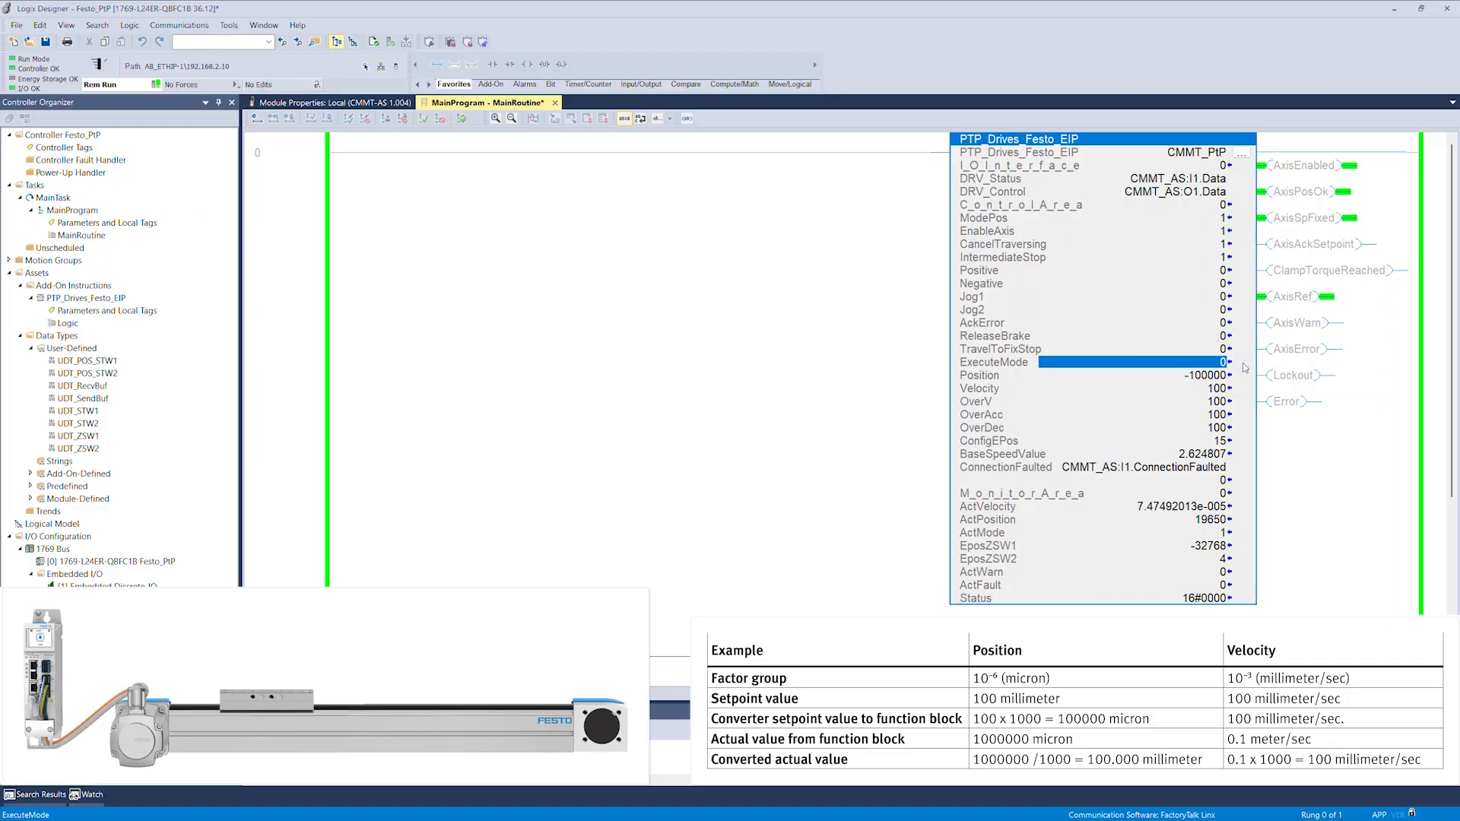
pyautogui.doubleClick(1170, 219)
pyautogui.write('2')
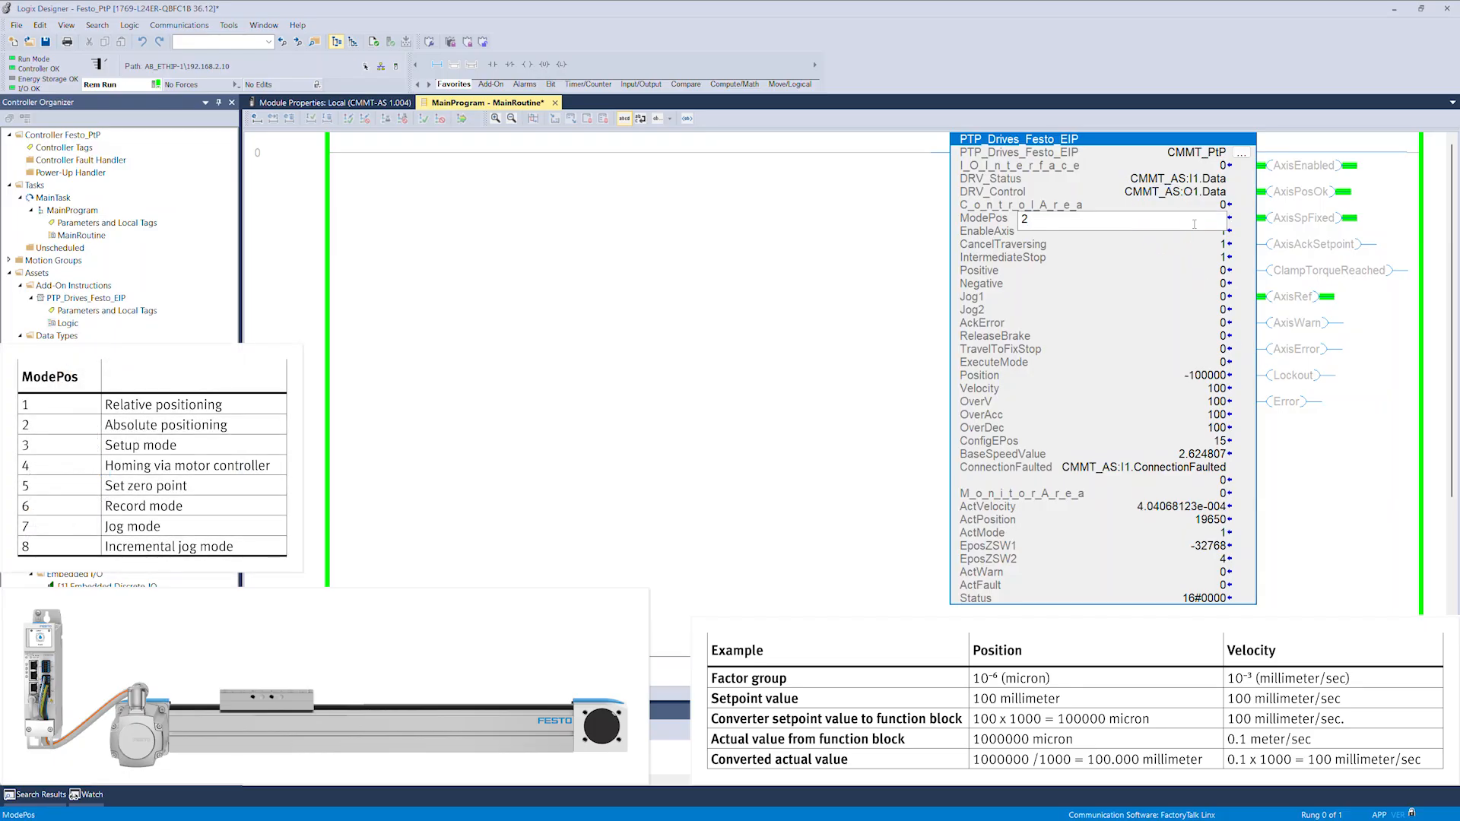
pyautogui.press('Return')
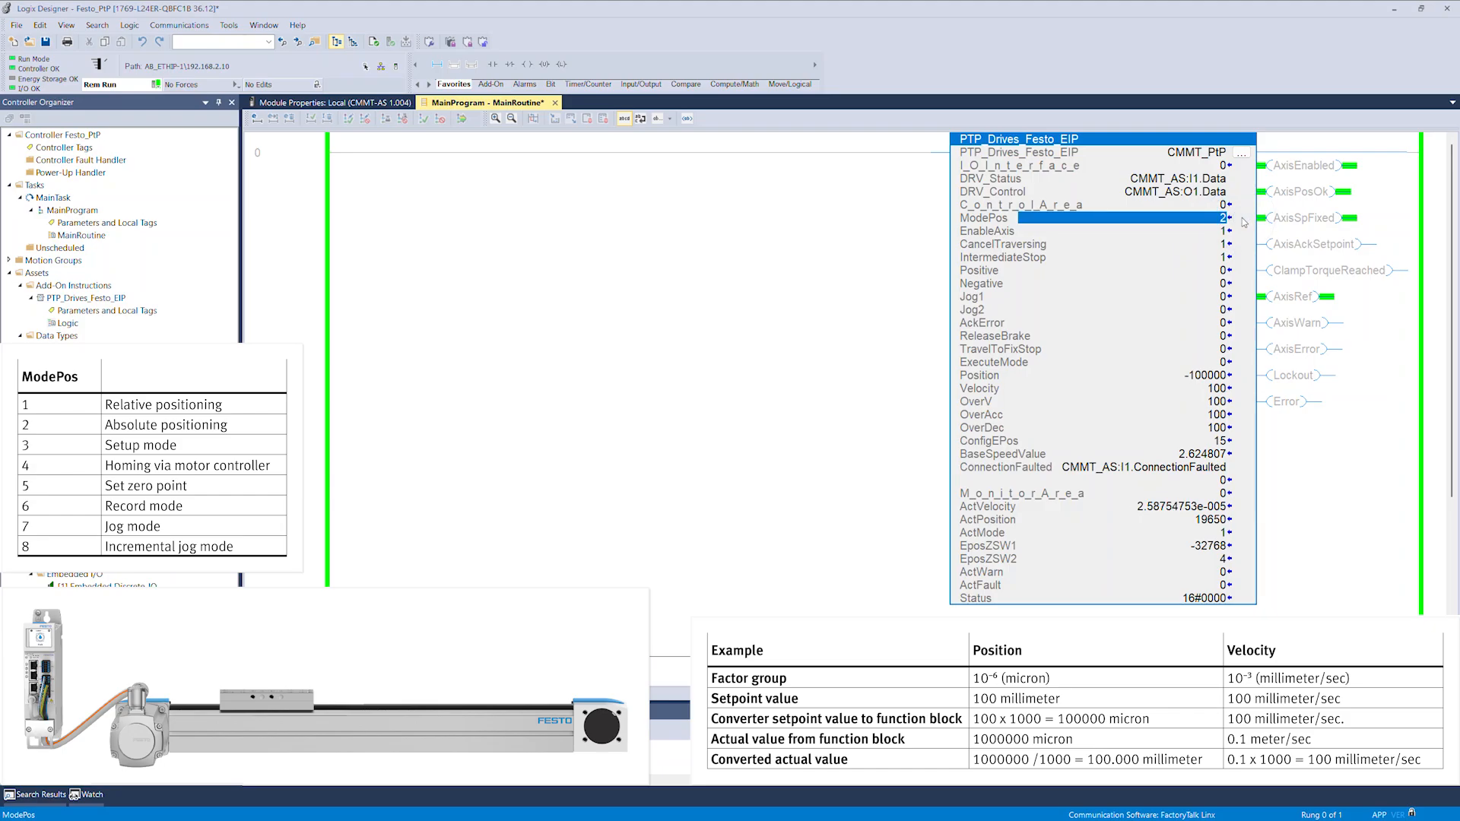
# Enter the absolute positioning setpoints in the CMMT_PtP instruction: Position 200000 and Velocity 200.
pyautogui.doubleClick(1160, 379)
pyautogui.write('200000')
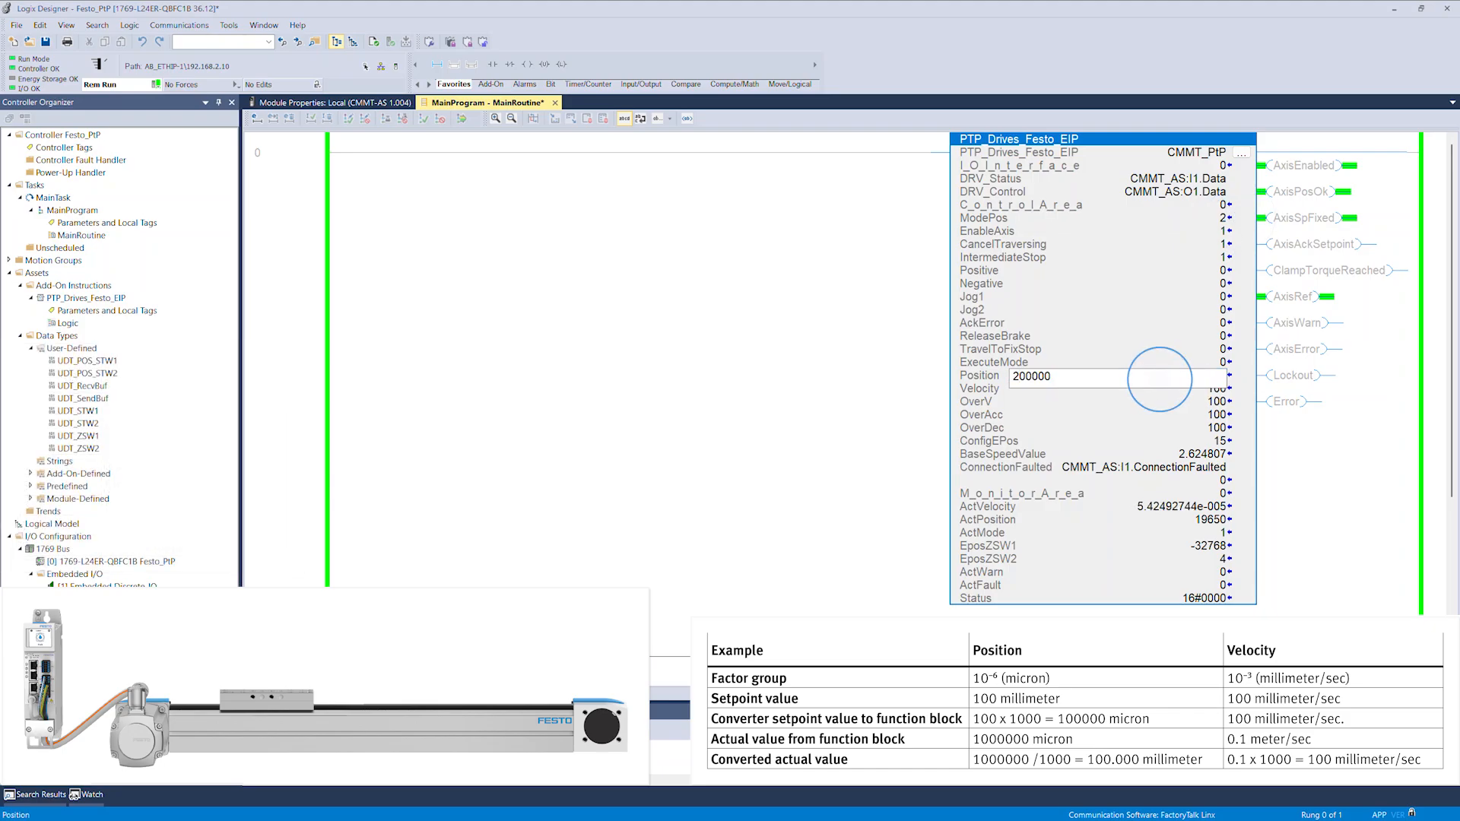
pyautogui.press('Return')
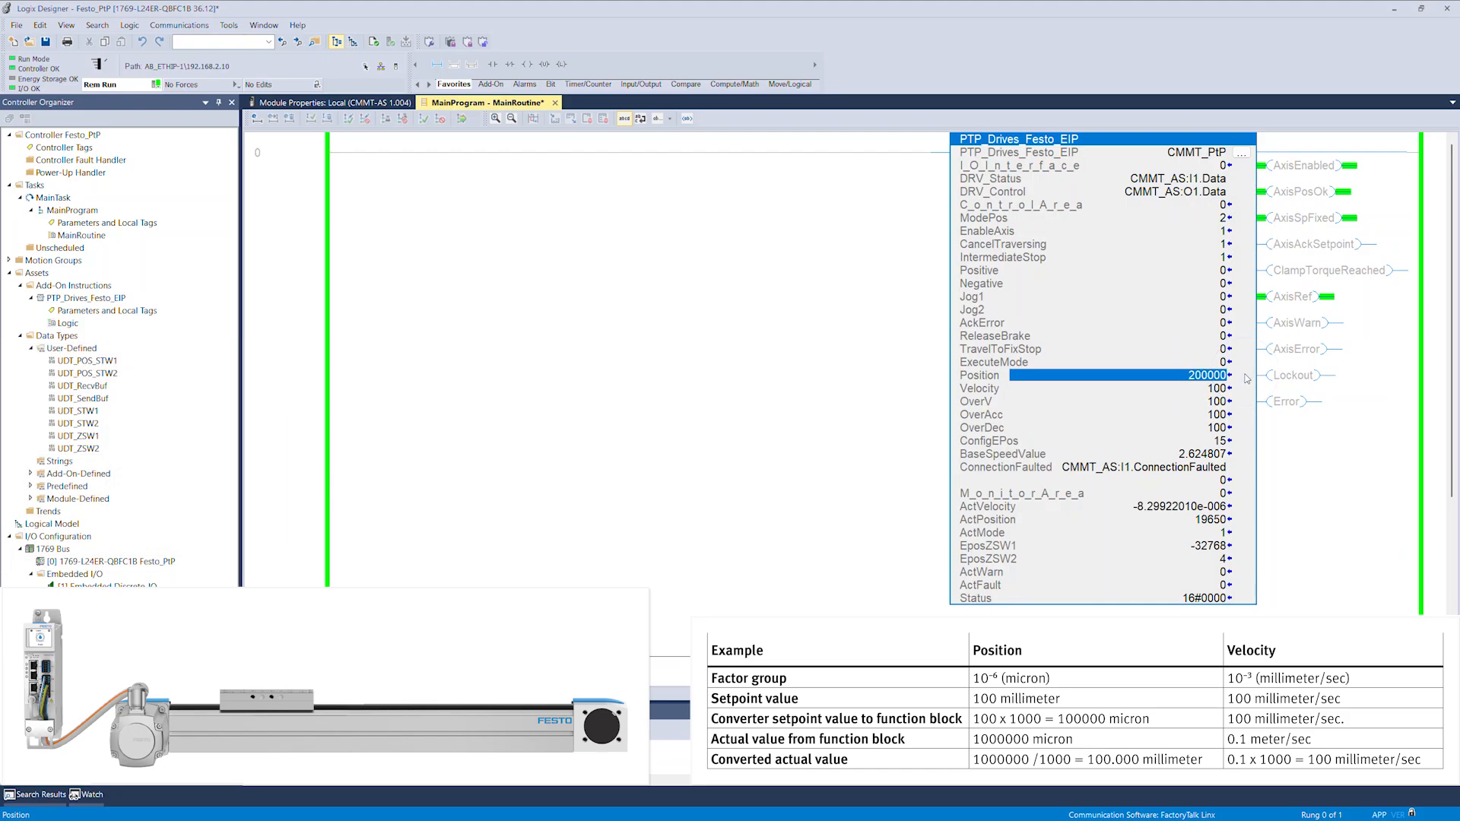
pyautogui.doubleClick(1217, 388)
pyautogui.write('200')
pyautogui.click(1247, 397)
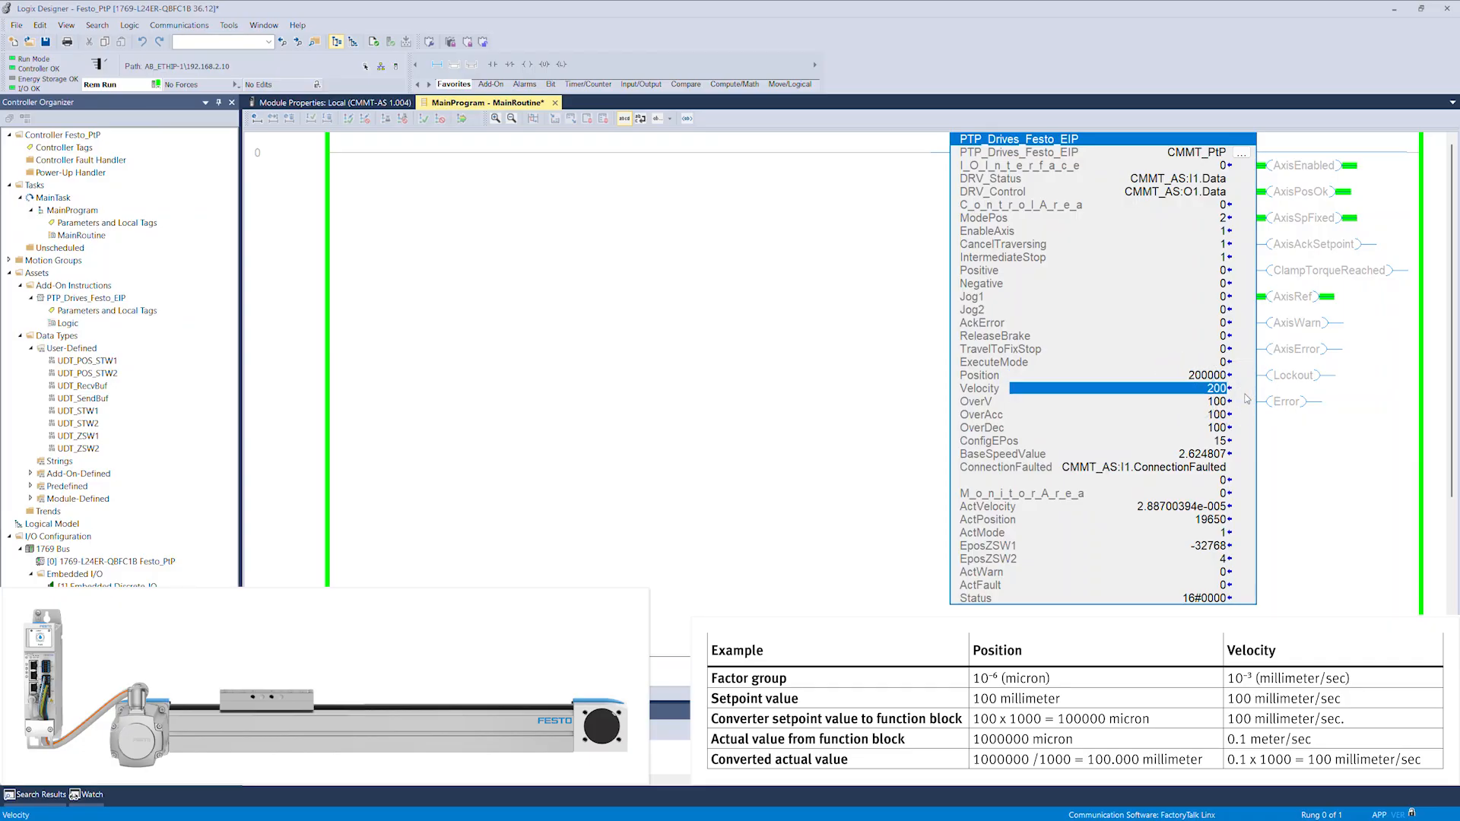
# Run the absolute move to the entered position by setting ExecuteMode to 1.
pyautogui.doubleClick(1168, 363)
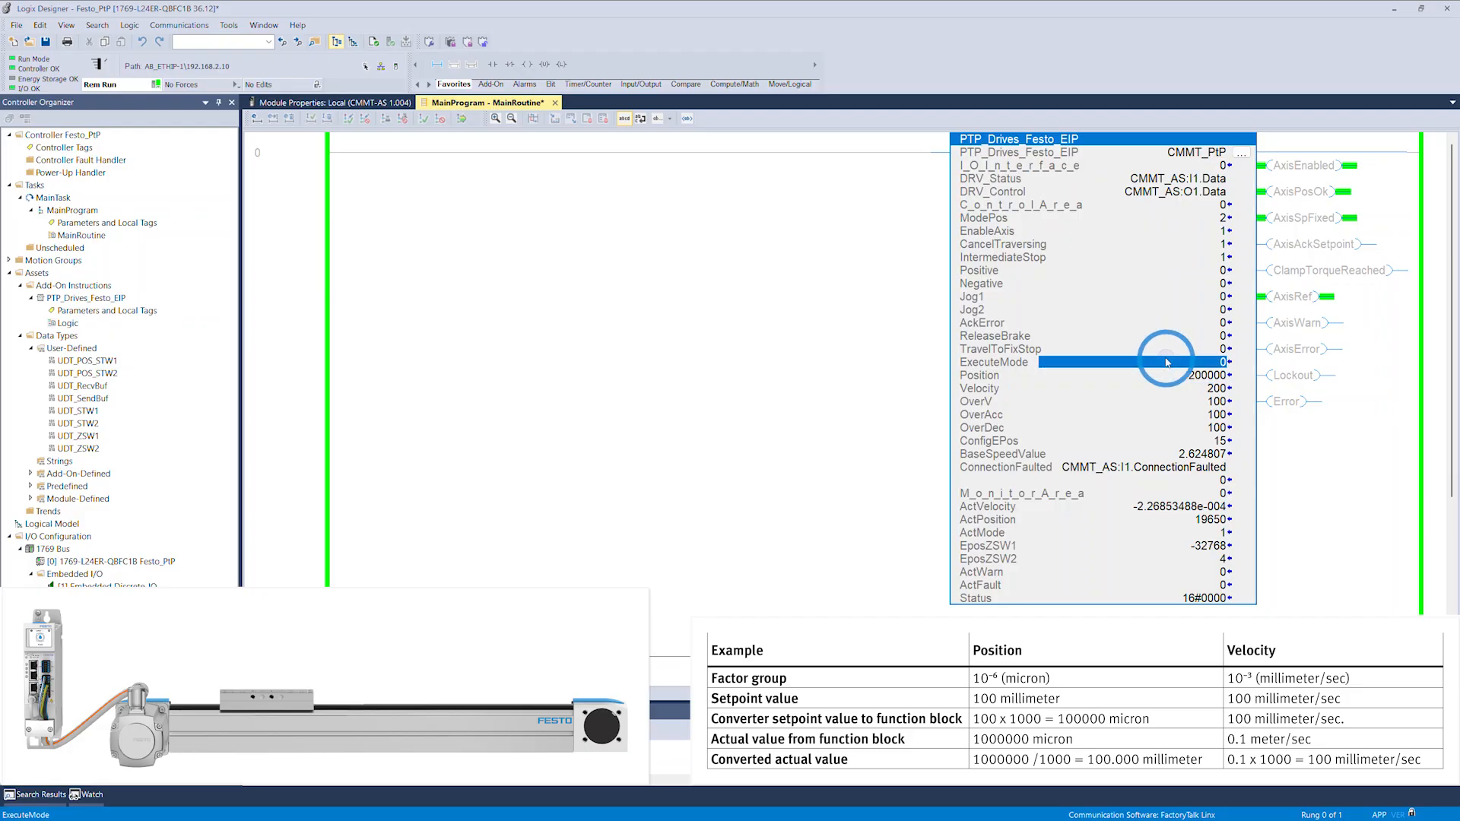
pyautogui.write('1')
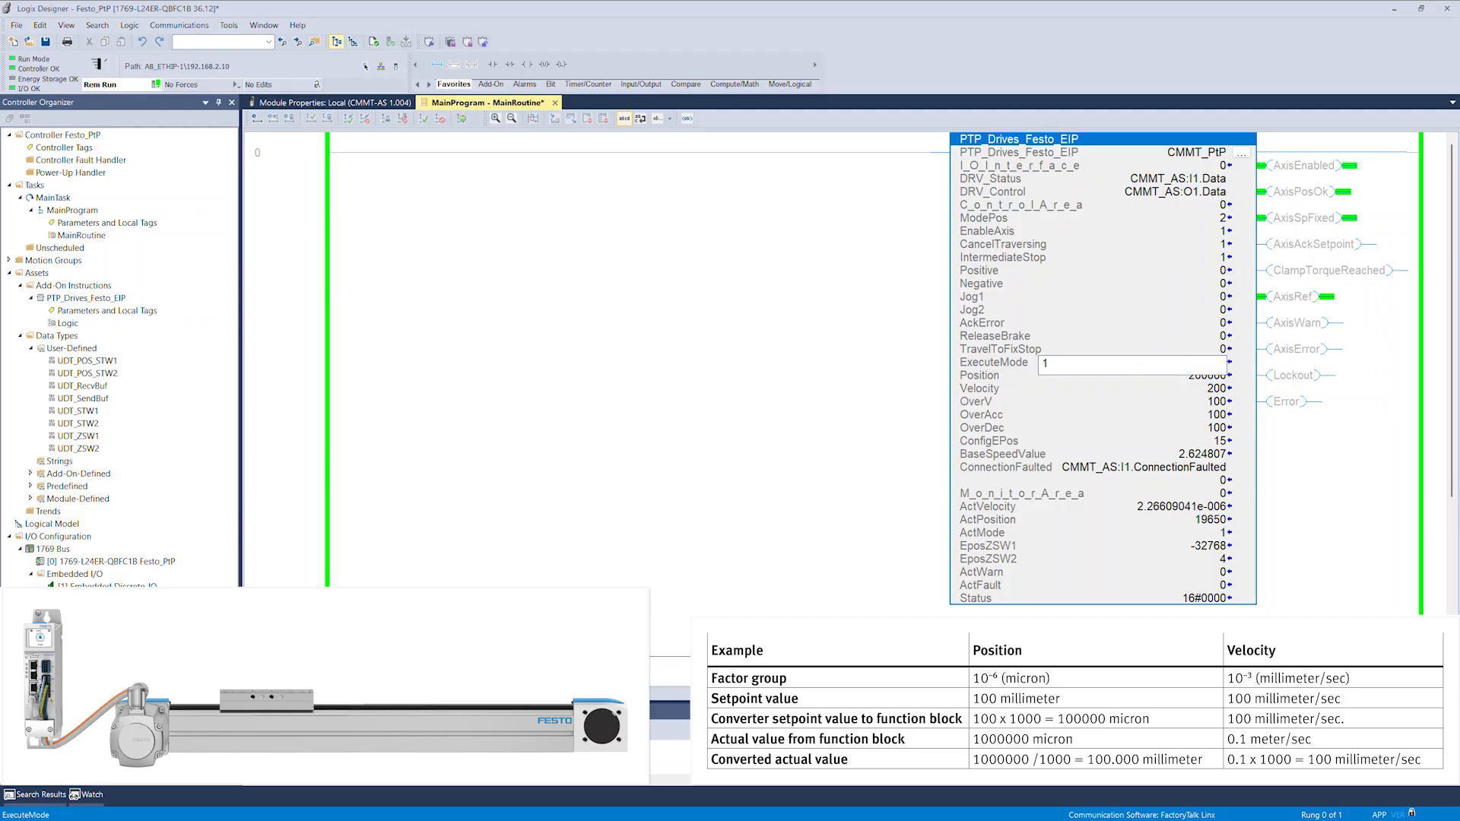
pyautogui.click(1244, 365)
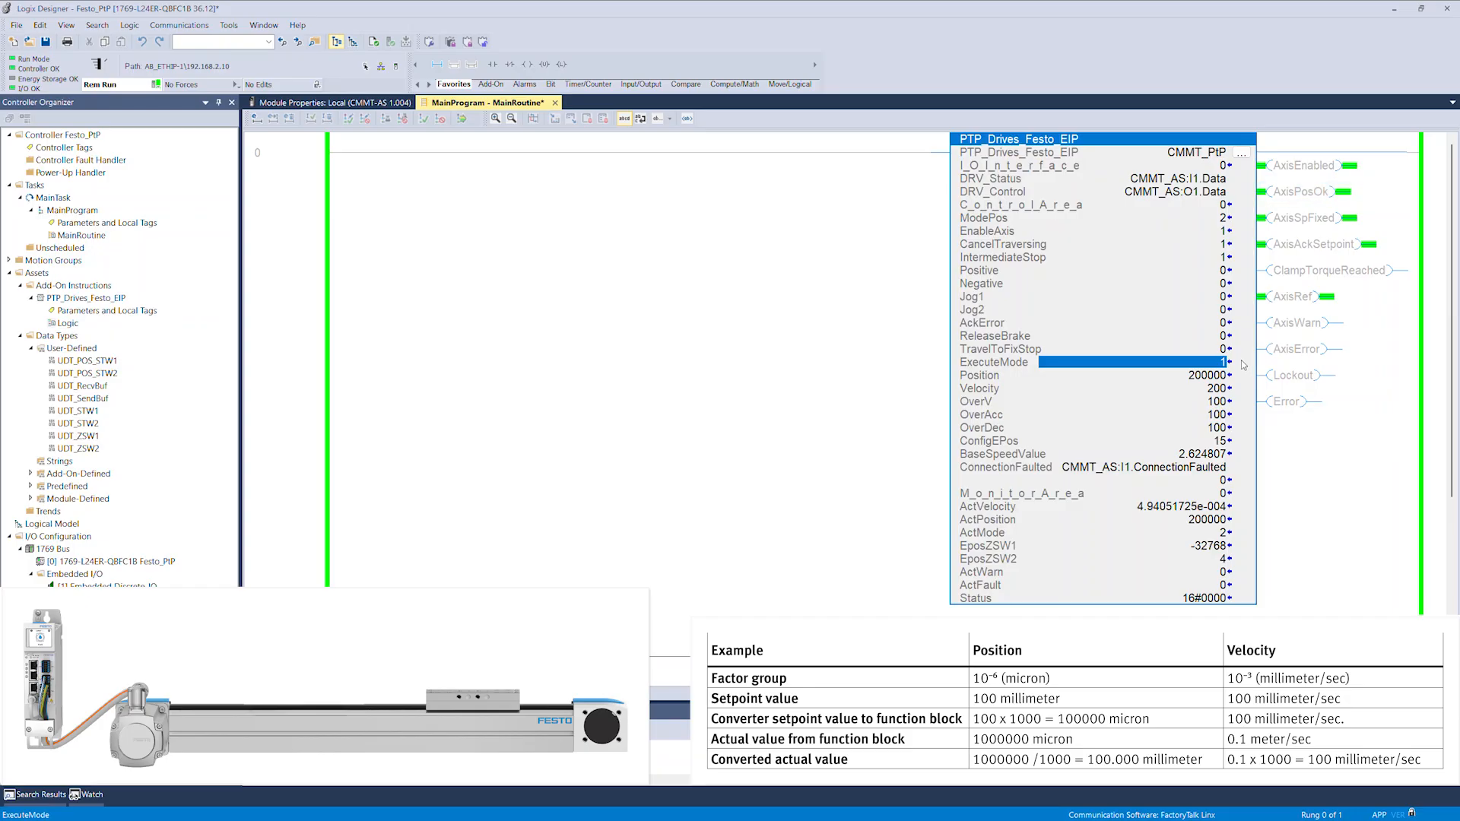
# Reset ExecuteMode to 0 and set the absolute target Position to 0 in the CMMT_PtP instruction.
pyautogui.click(1147, 359)
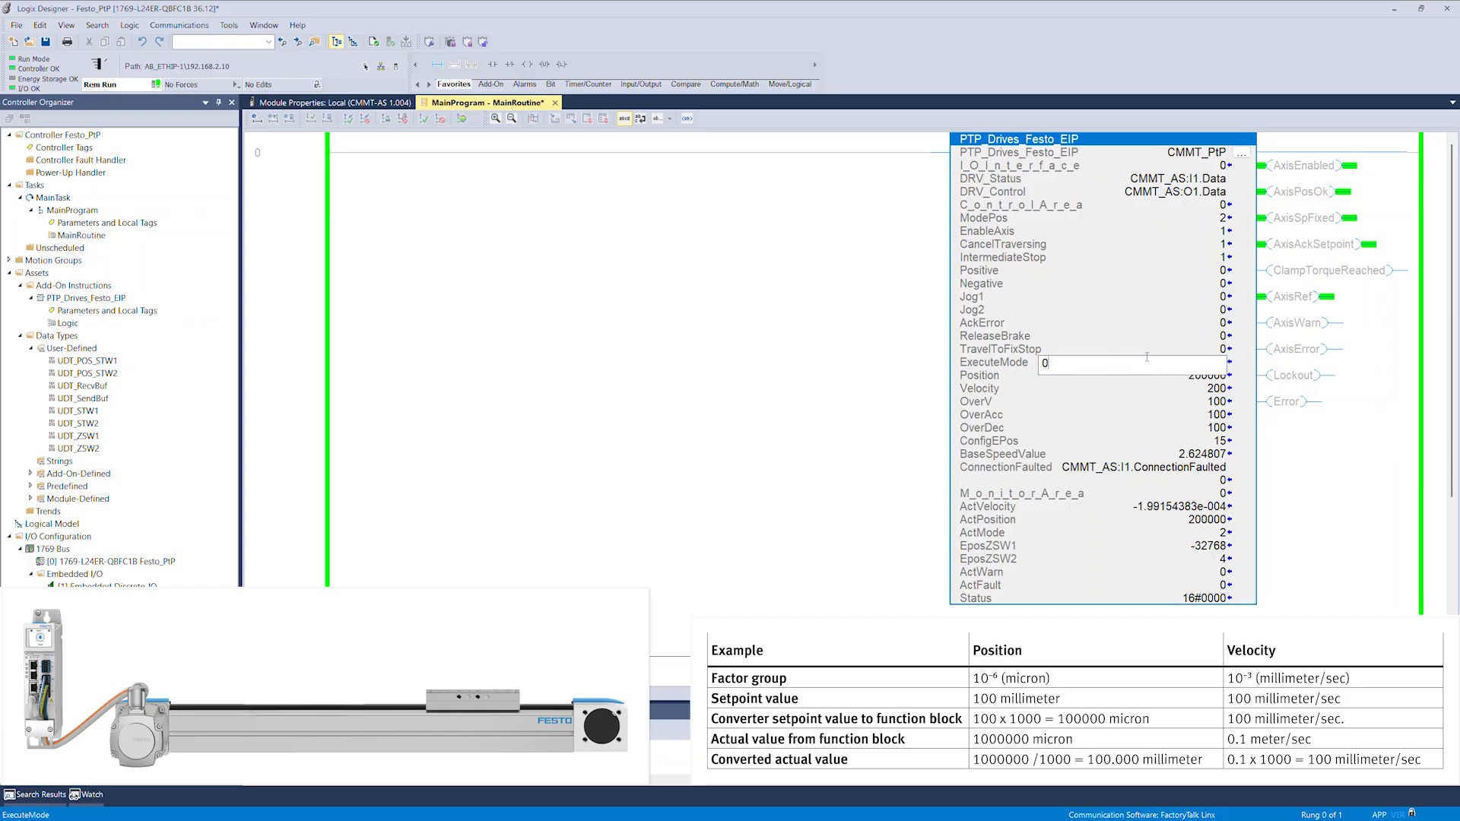
pyautogui.click(1241, 370)
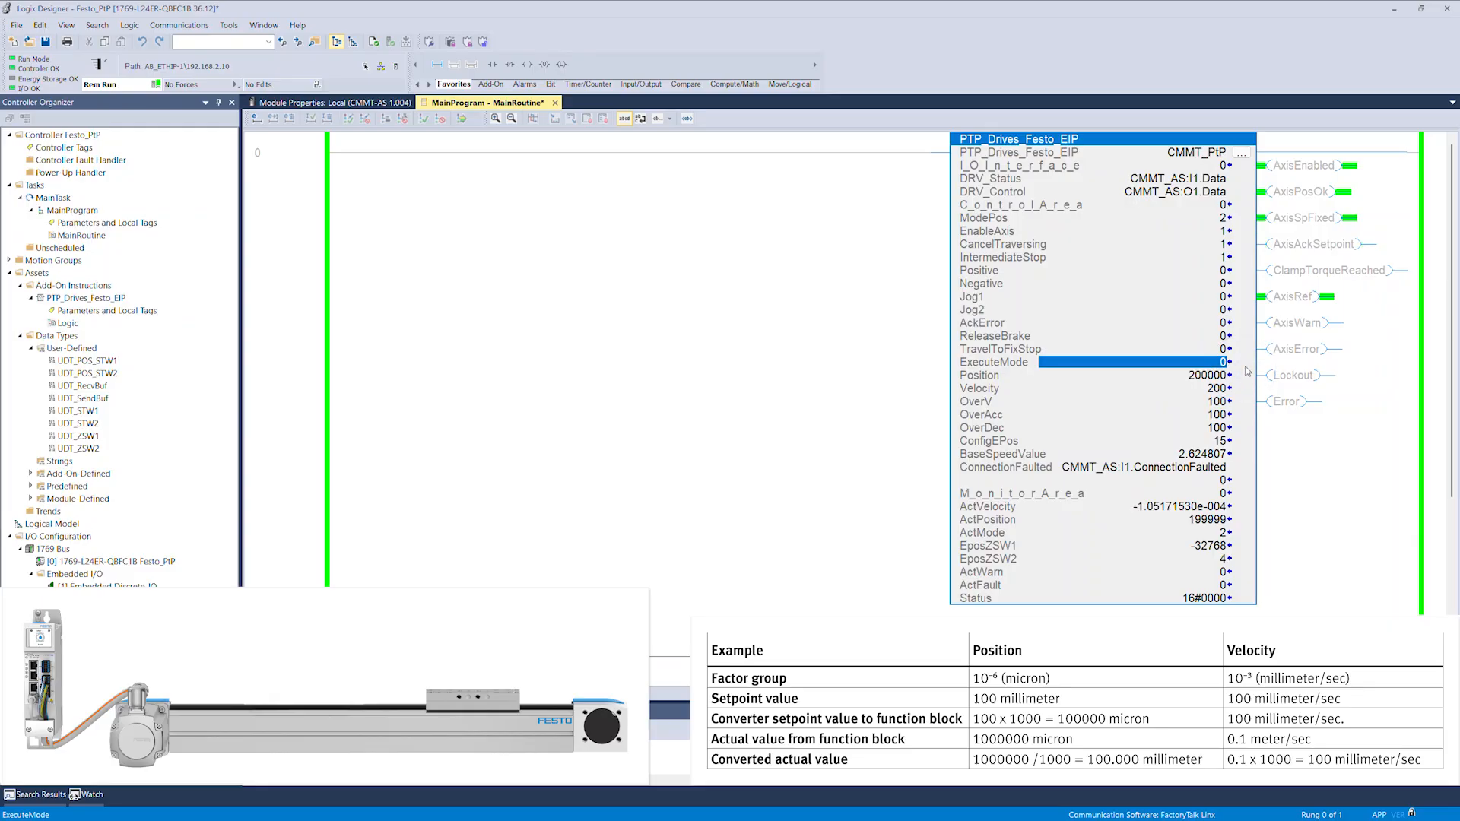
pyautogui.click(1179, 378)
pyautogui.write('0')
pyautogui.click(1248, 381)
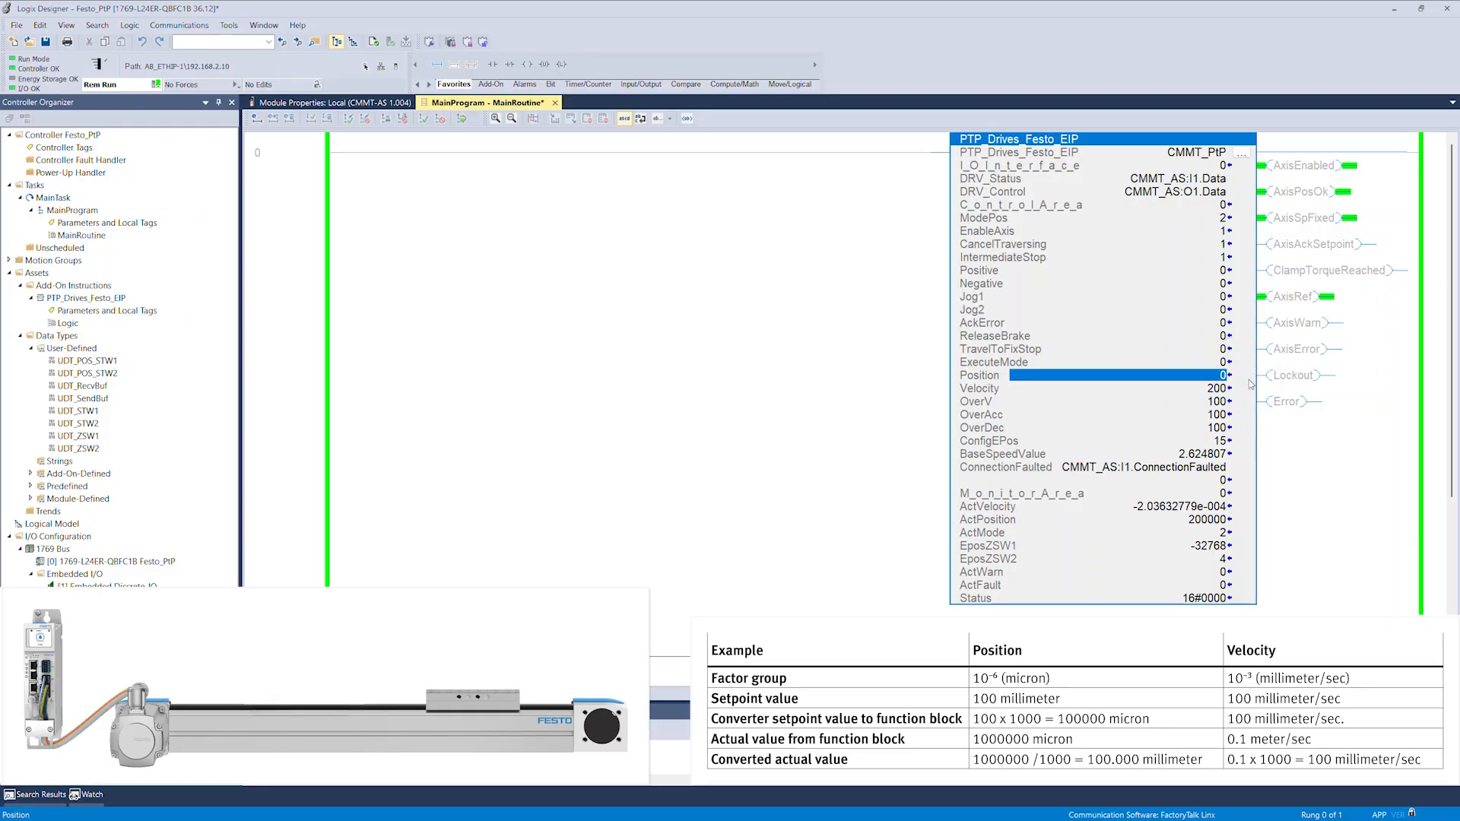
# Run the absolute move to position 0 by setting ExecuteMode to 1, and reset ExecuteMode to 0 once the move completes.
pyautogui.doubleClick(1159, 365)
pyautogui.write('1')
pyautogui.click(1248, 365)
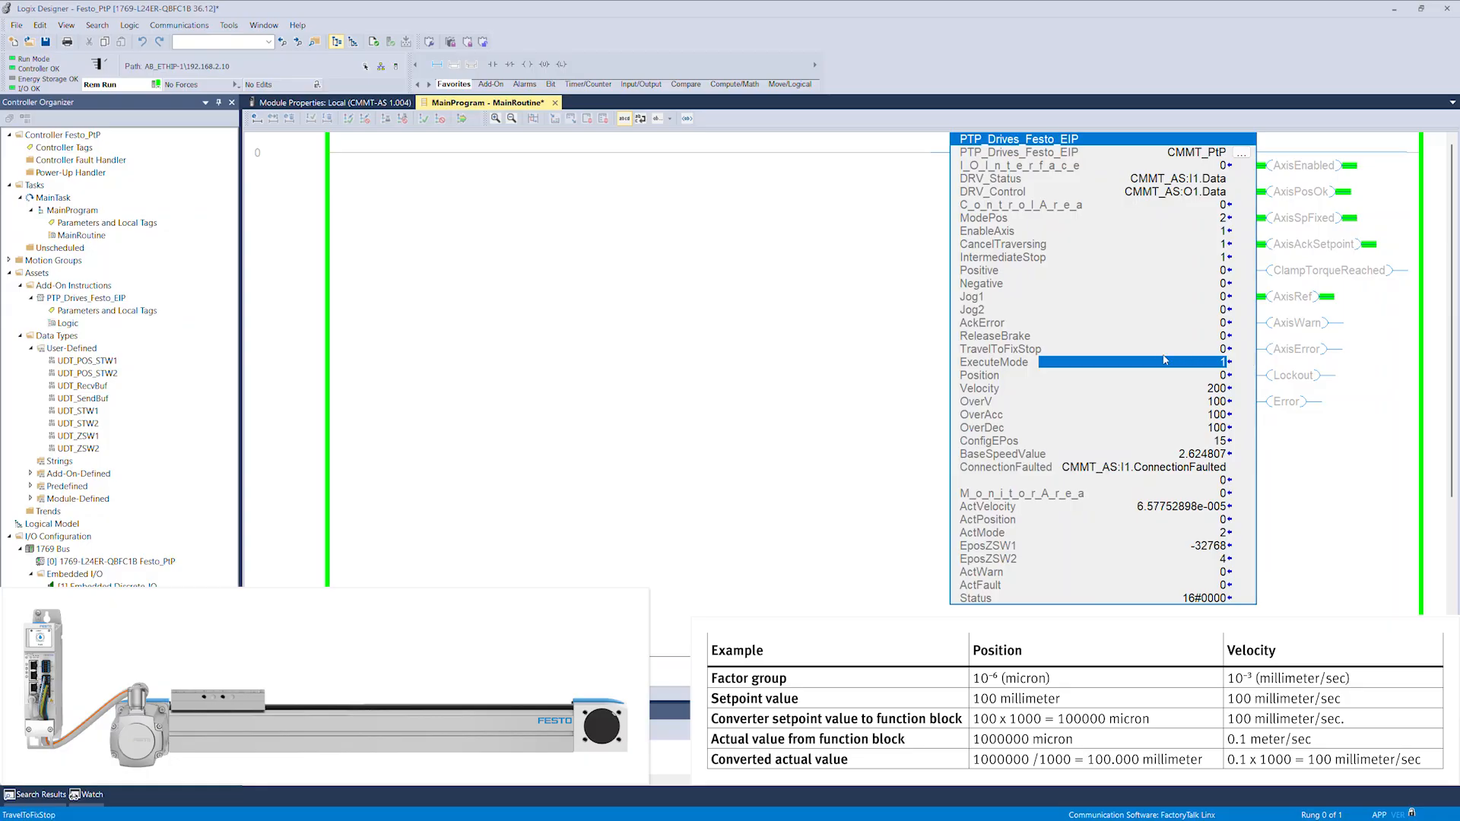
pyautogui.doubleClick(1211, 365)
pyautogui.write('0')
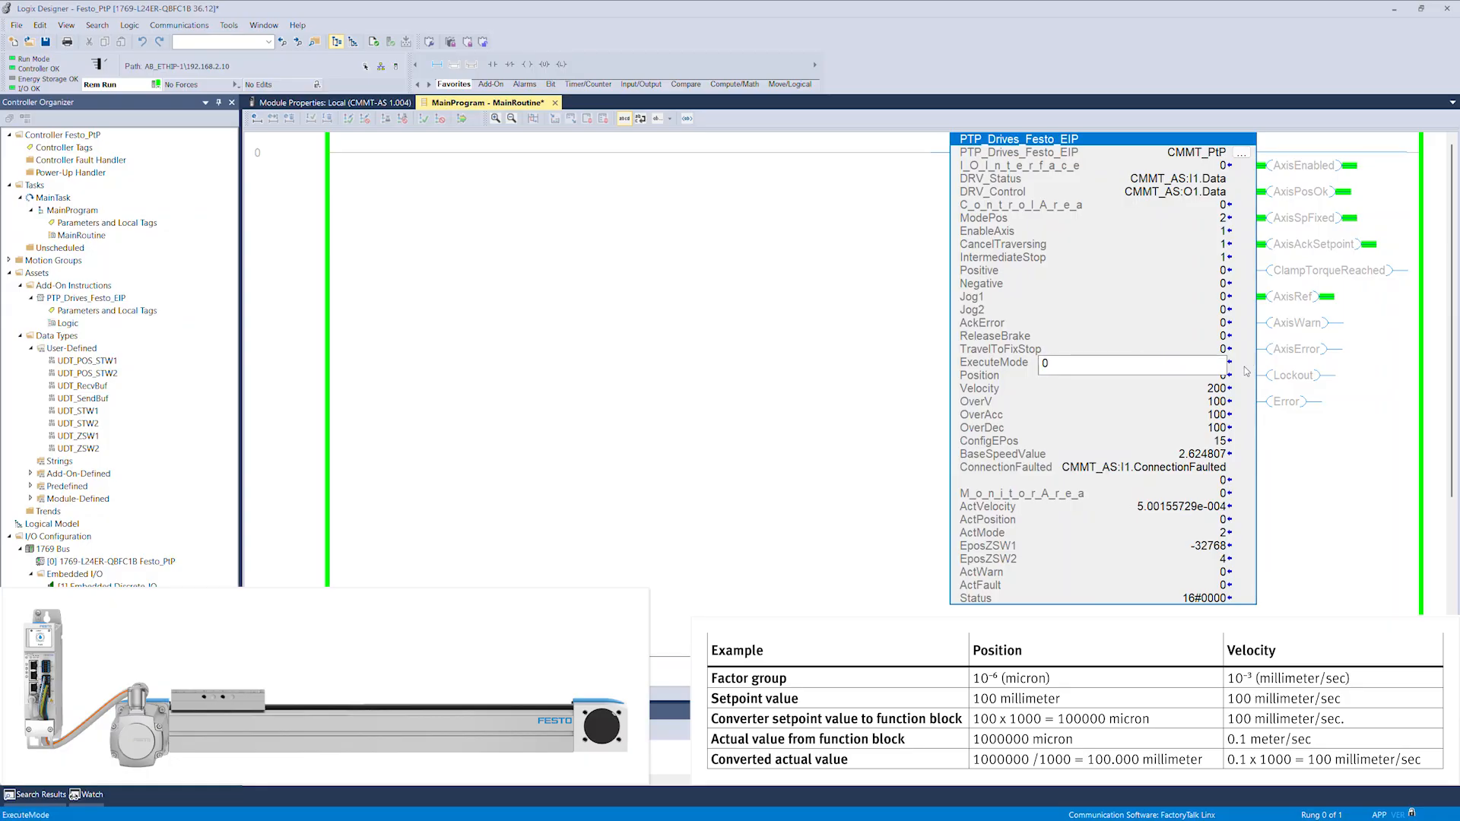
pyautogui.click(1247, 369)
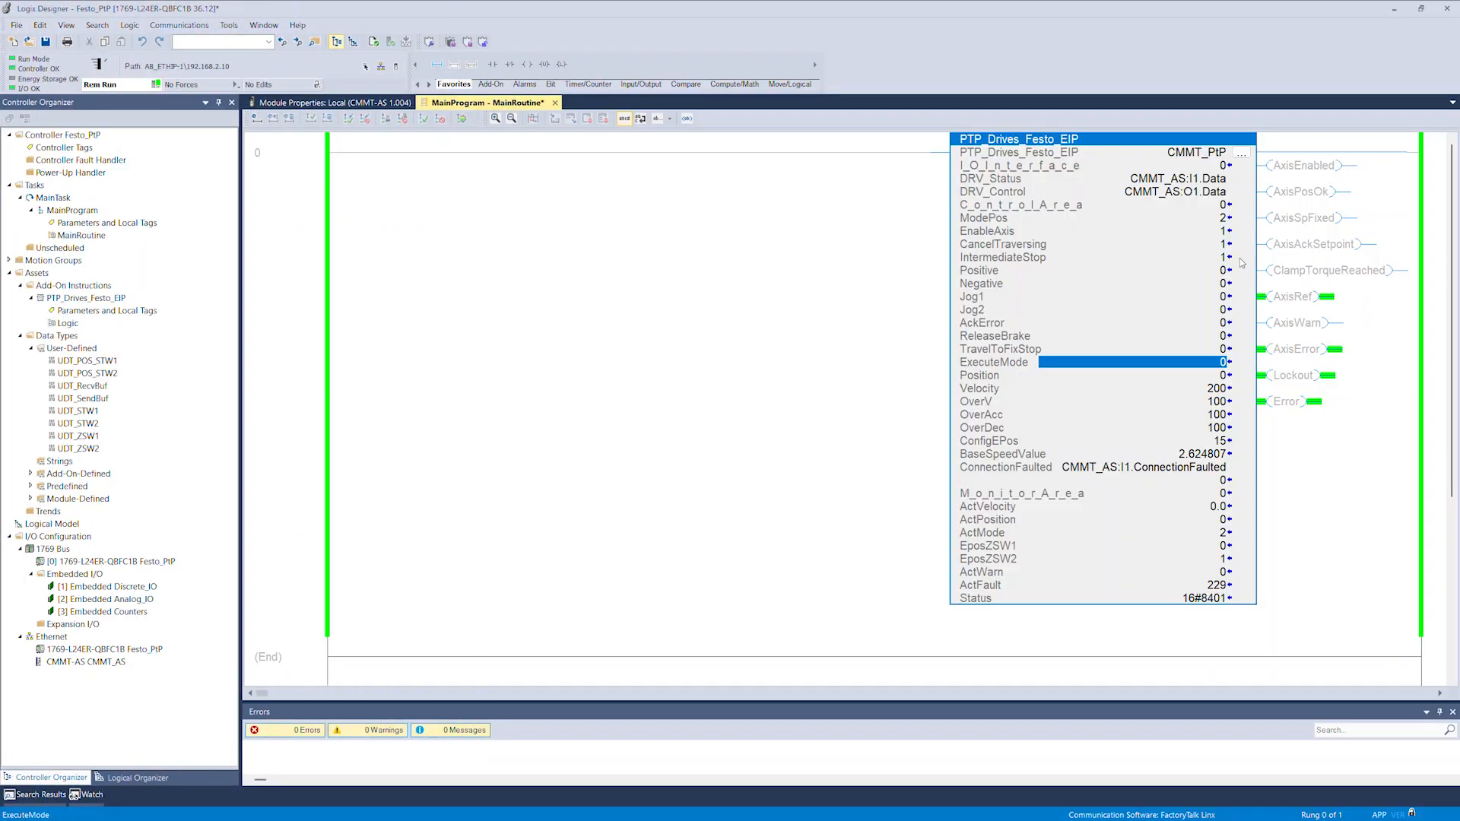
# Acknowledge the axis error by setting EnableAxis to 0 and AckError to 1 in the CMMT_PtP instruction.
pyautogui.doubleClick(1173, 231)
pyautogui.write('0')
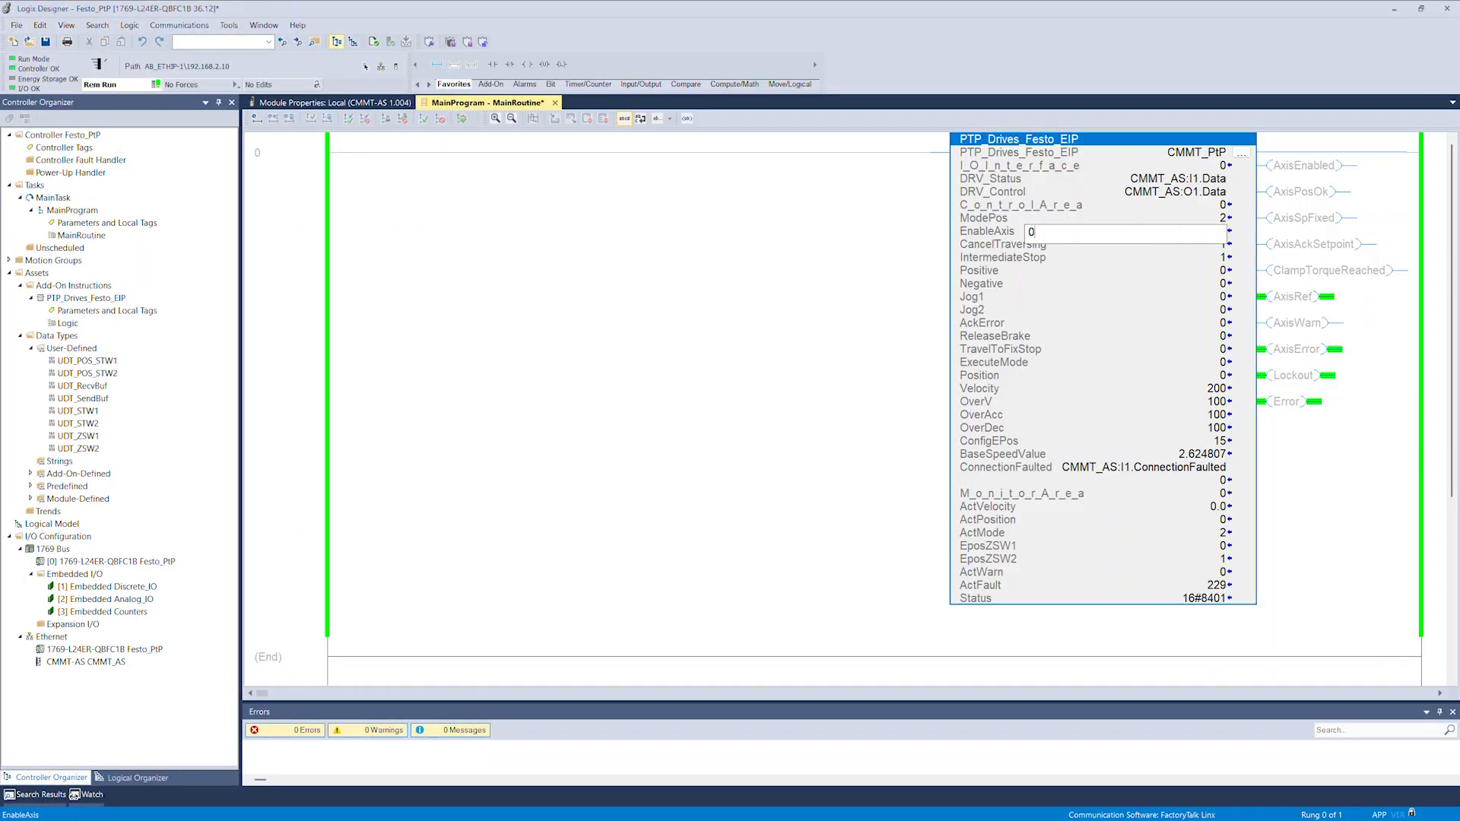
pyautogui.press('Return')
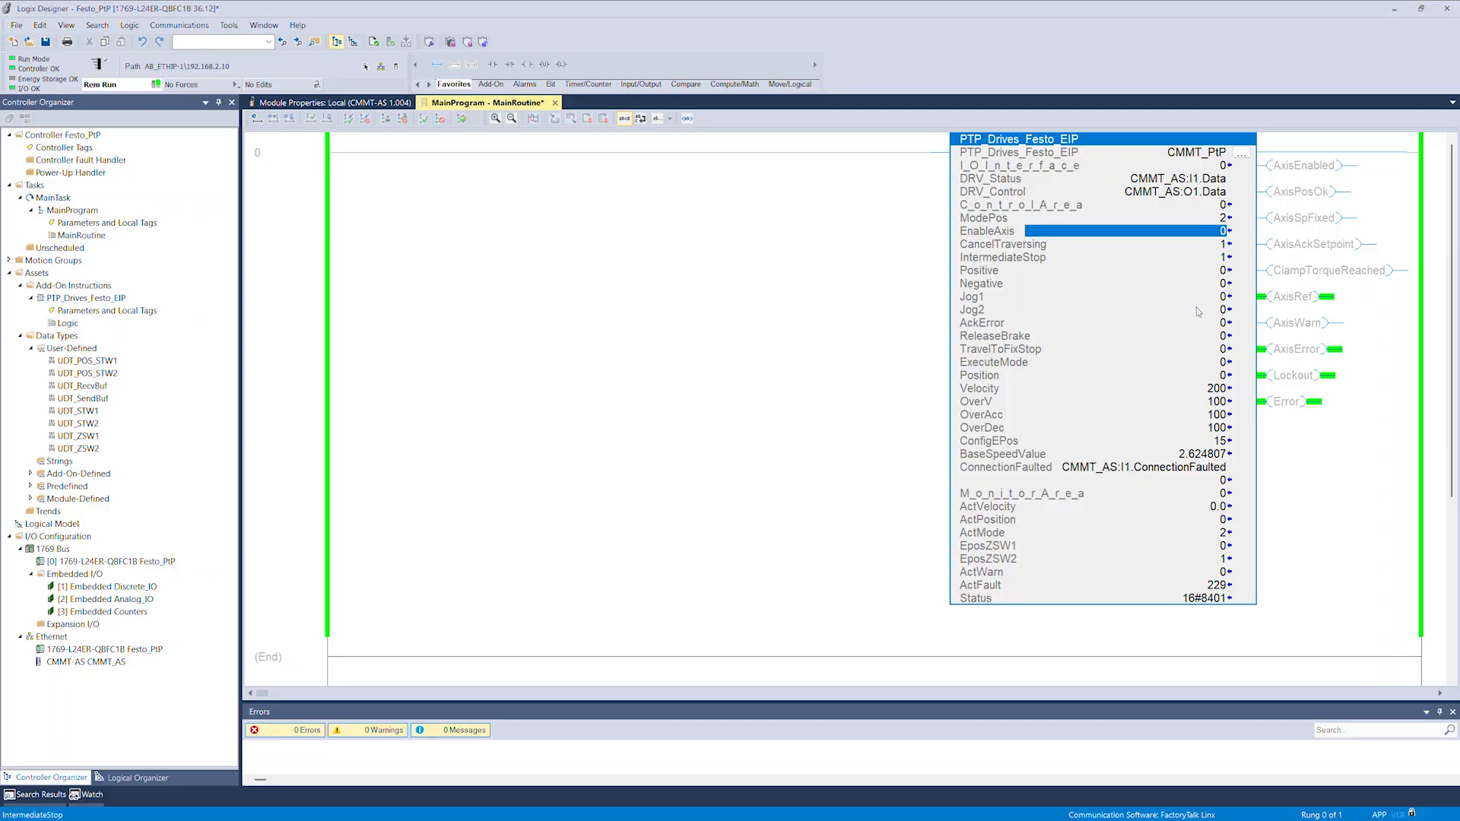
pyautogui.doubleClick(1178, 325)
pyautogui.write('1')
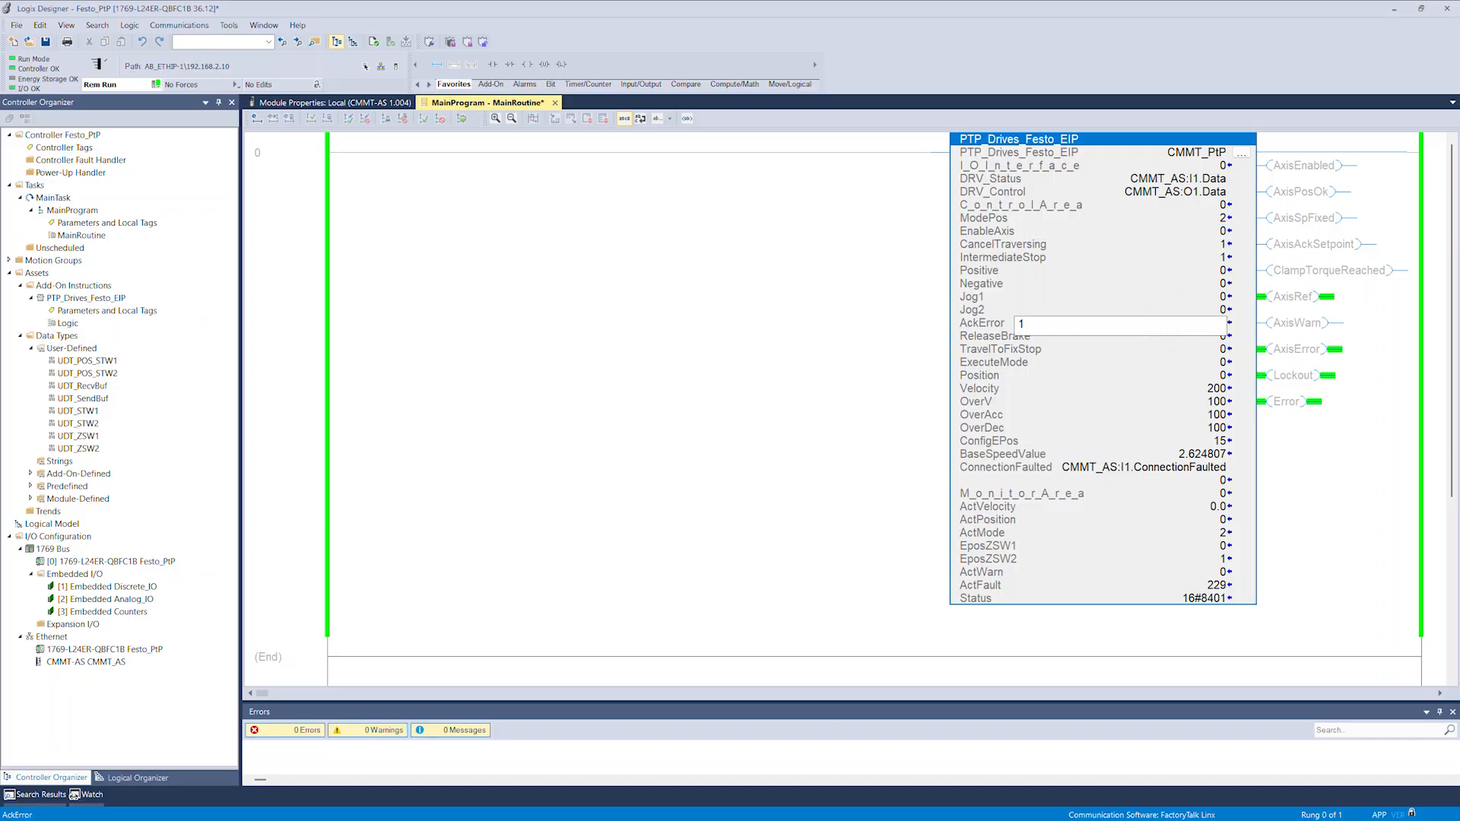
pyautogui.click(1242, 327)
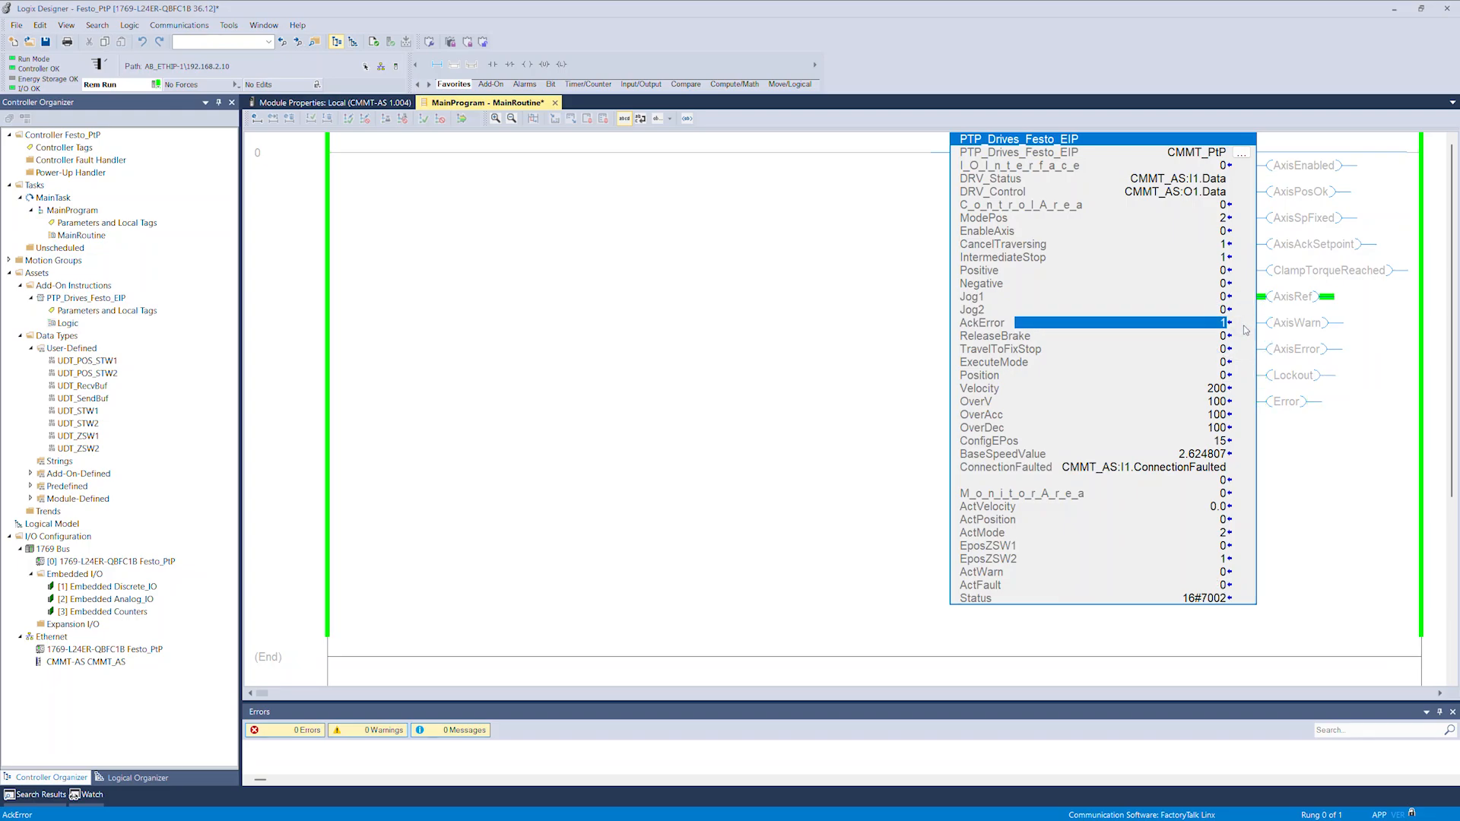